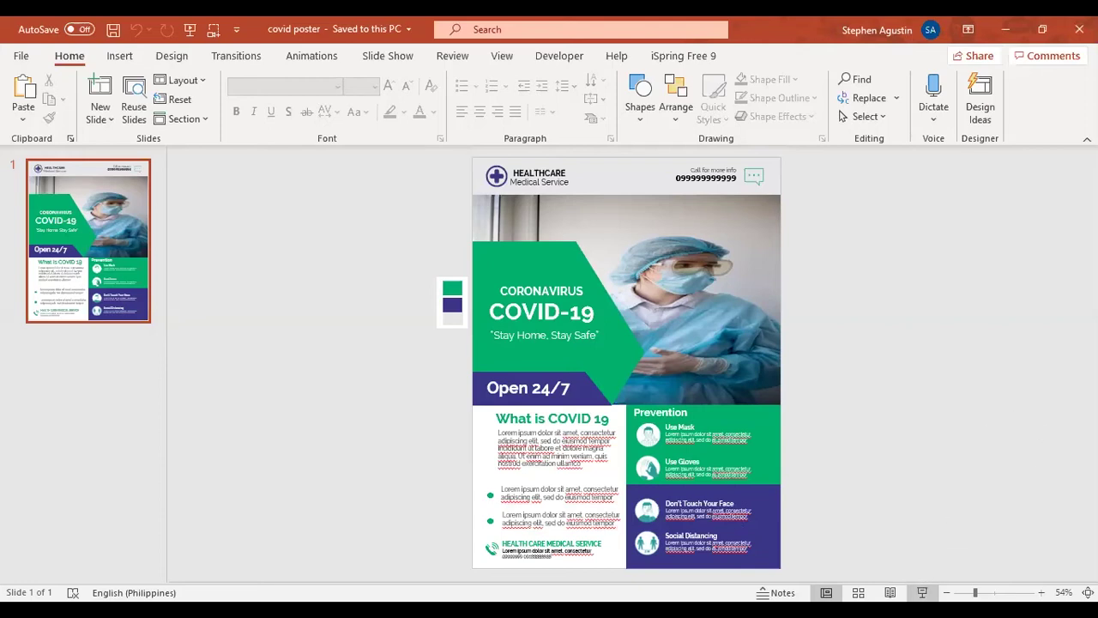
- Preview the poster as a slide show, then insert a new blank slide ahead of it
left_click(922, 592)
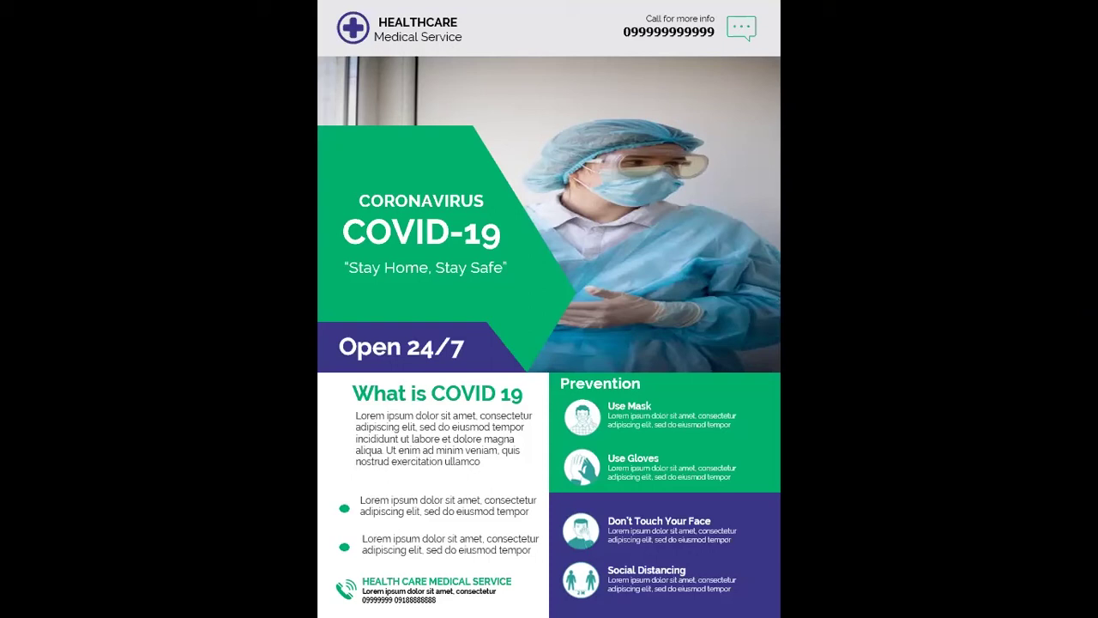
key("Escape")
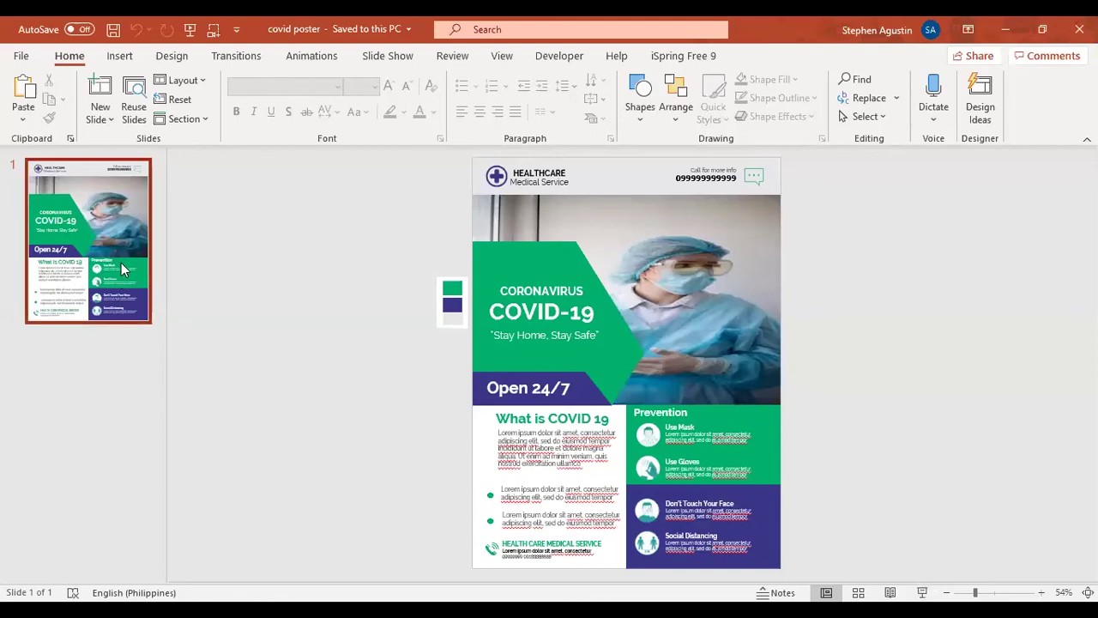
right_click(121, 382)
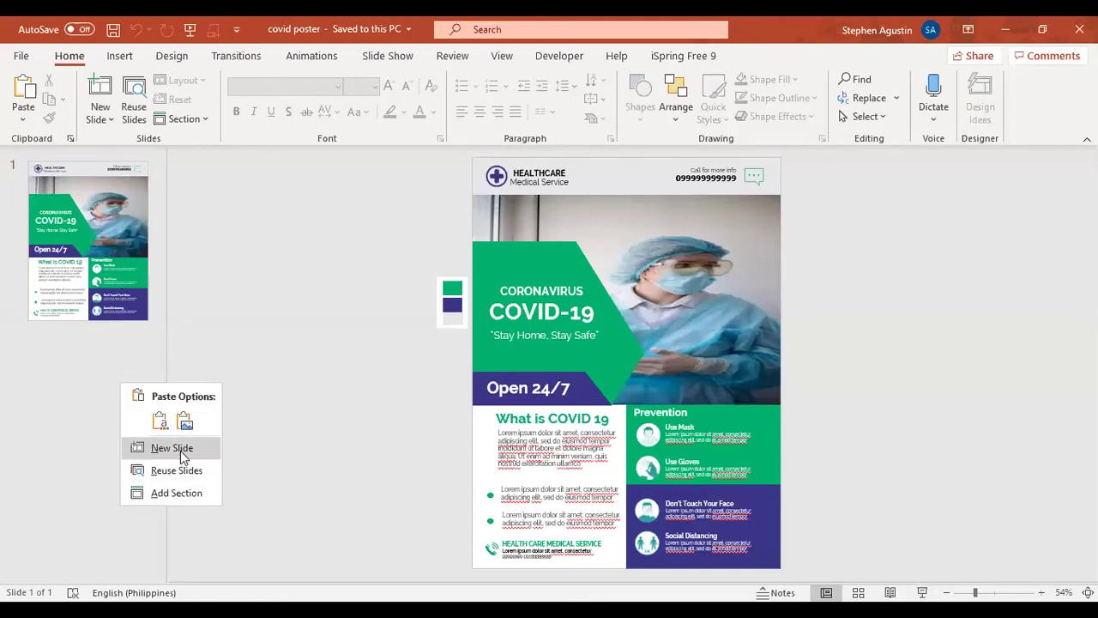
left_click(177, 446)
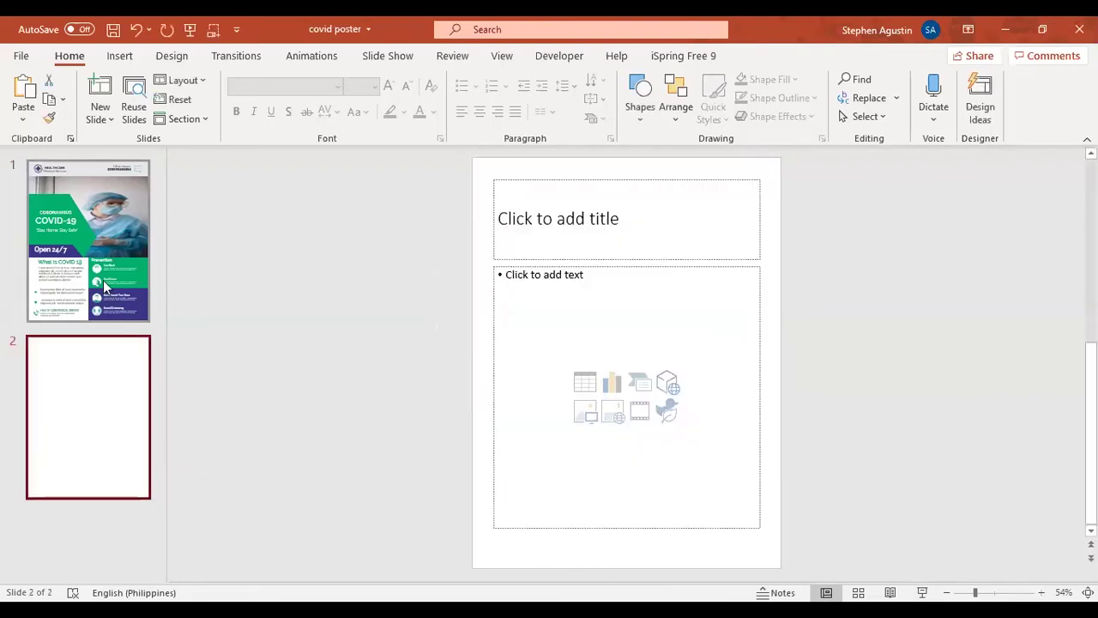
left_click_drag(105, 286, 113, 446)
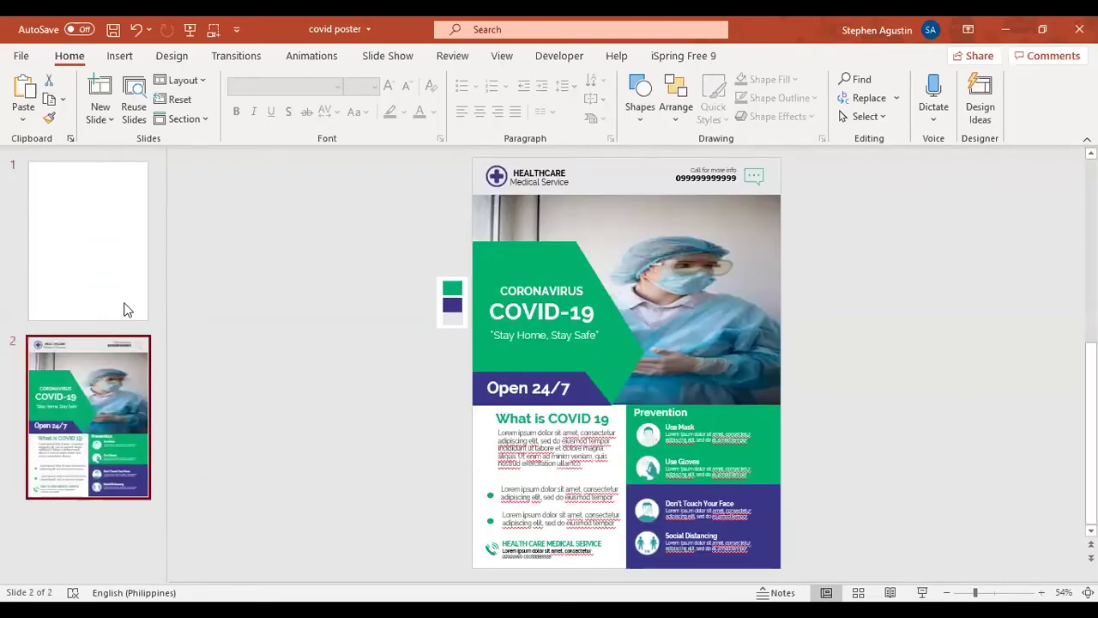
- Delete the title and content placeholders from the new slide 1
left_click(107, 230)
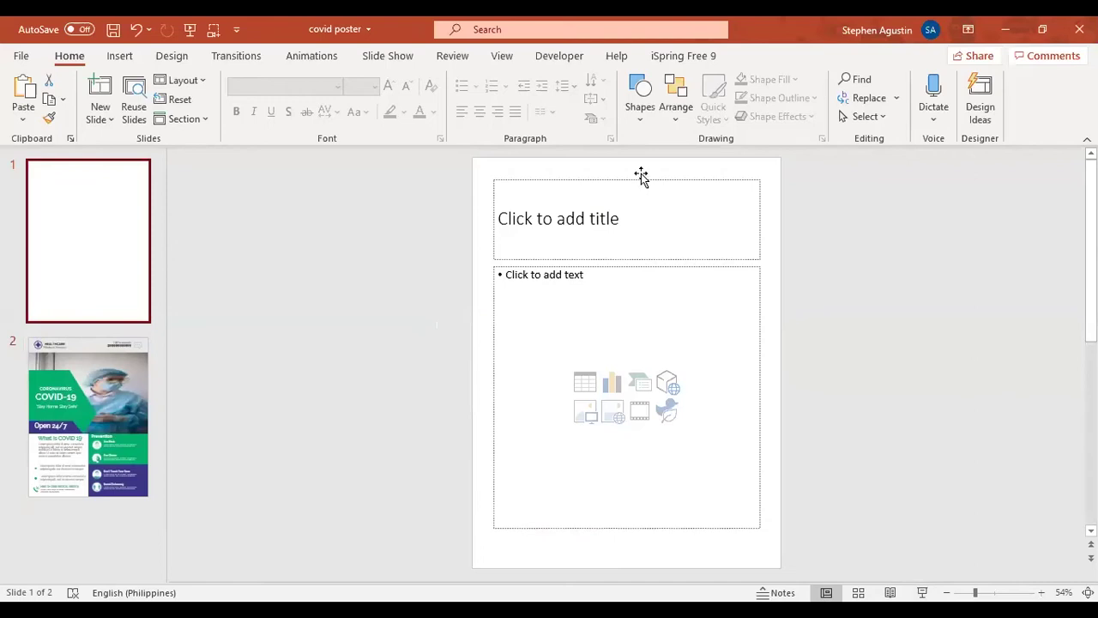
left_click(639, 180)
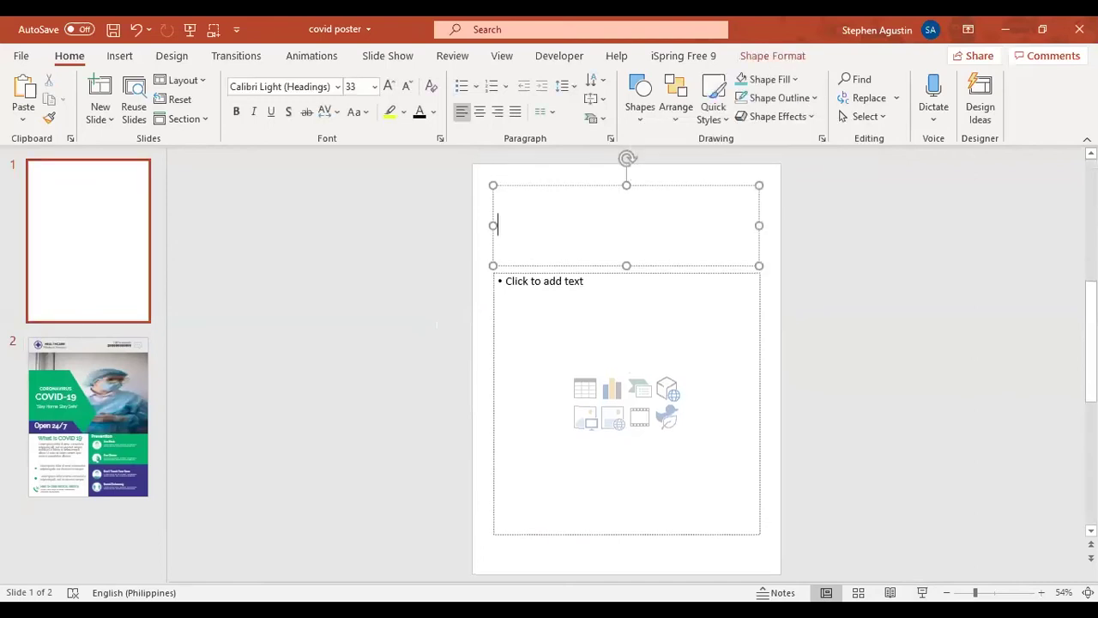
left_click(644, 185)
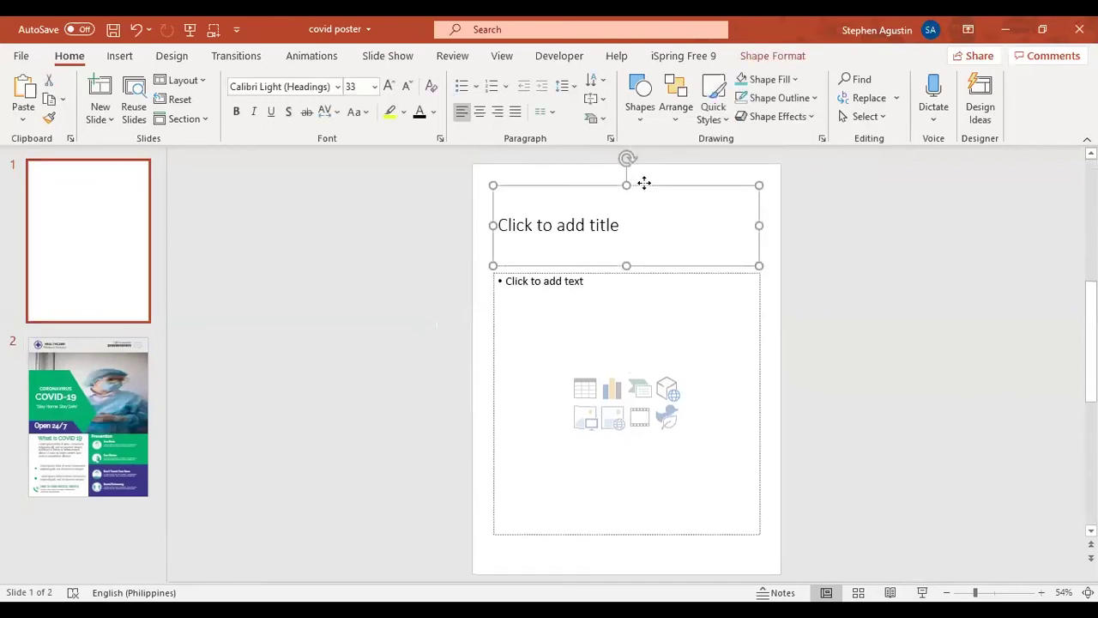
key("Delete")
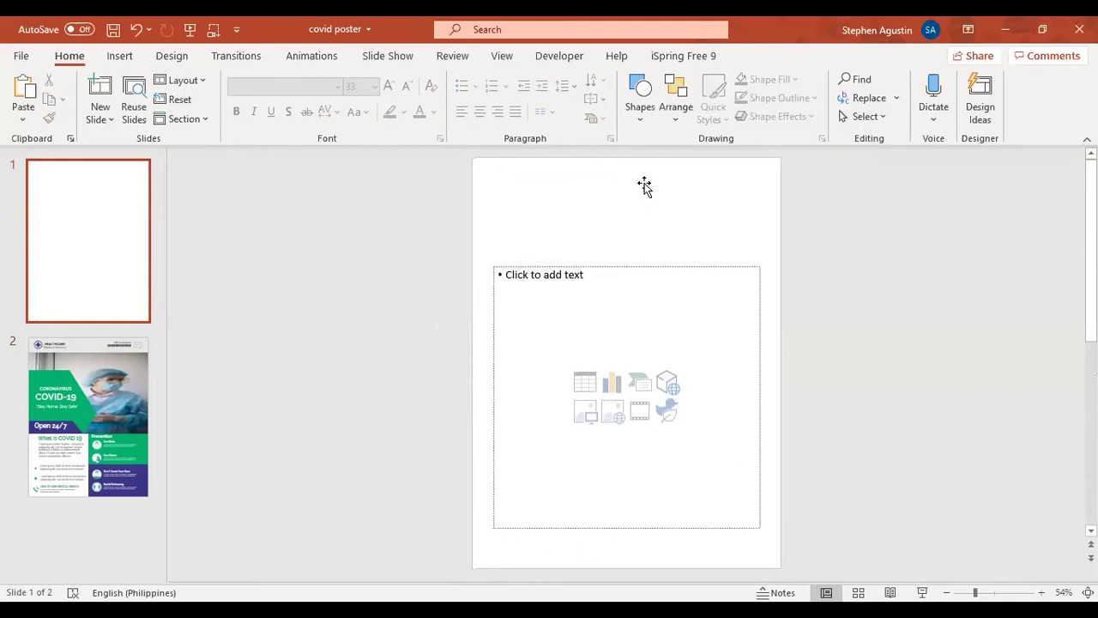
left_click(647, 265)
key("Delete")
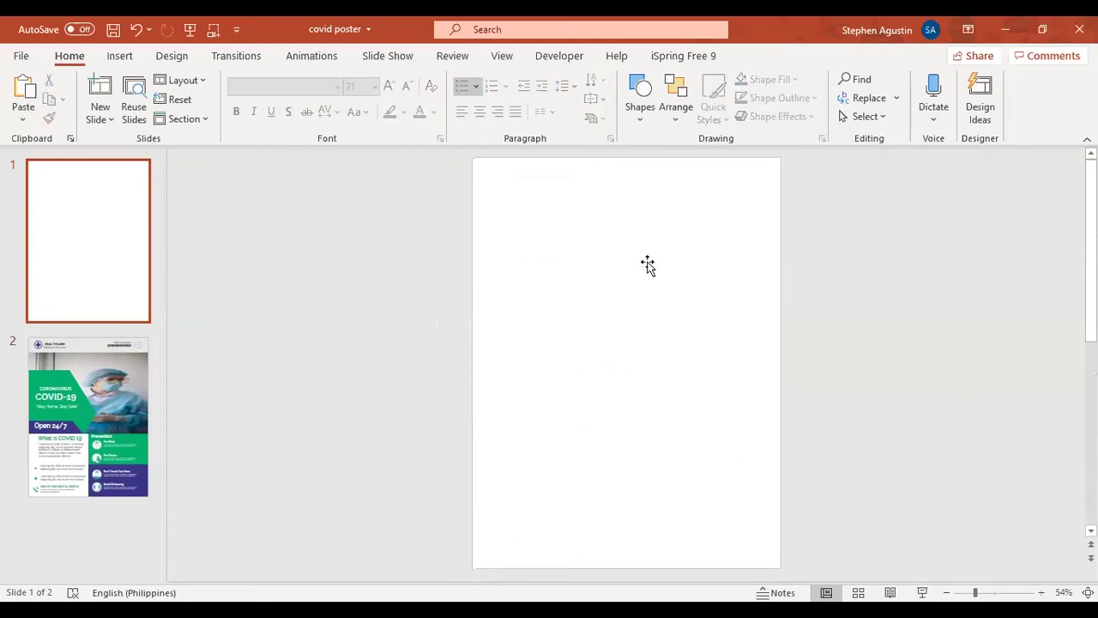
left_click(121, 56)
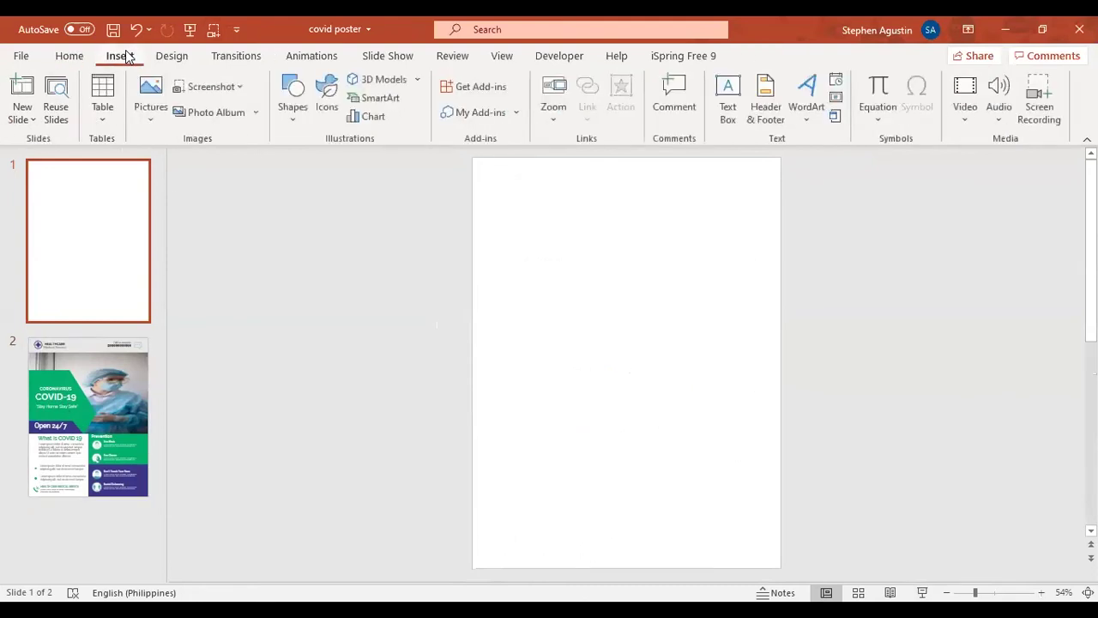
- Draw a rectangle header across the top of slide 1
left_click(302, 120)
left_click(296, 170)
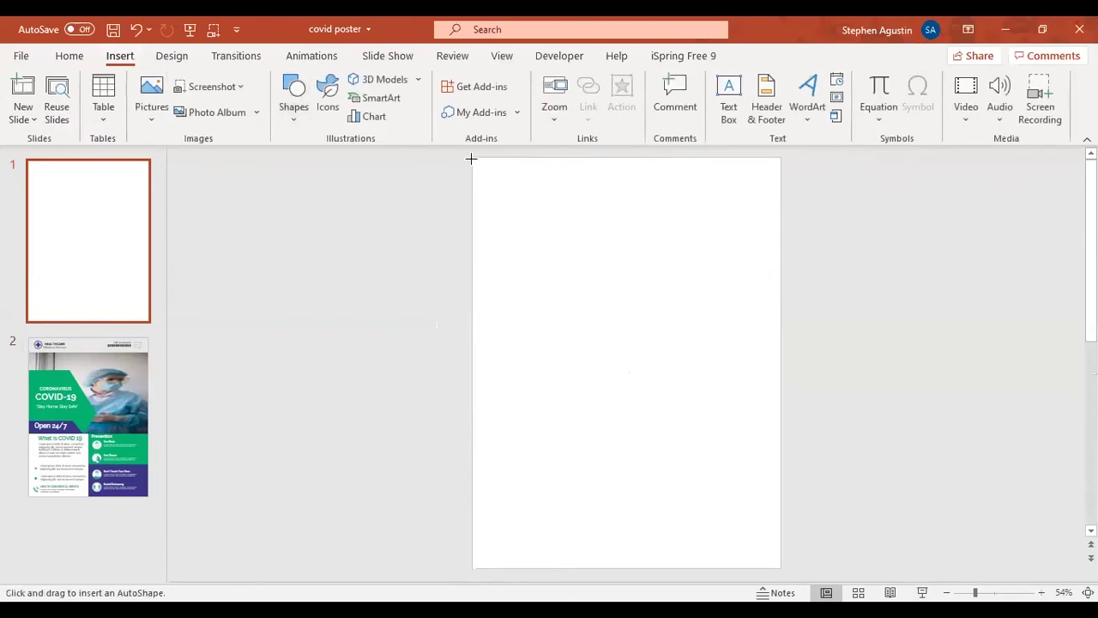
left_click_drag(471, 157, 781, 247)
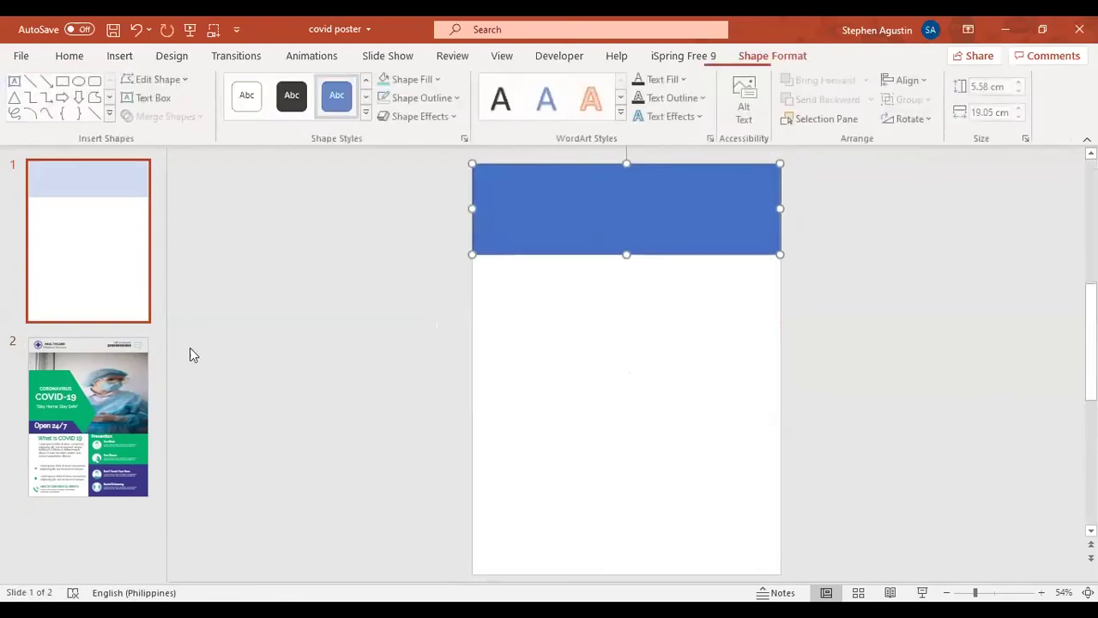
left_click(344, 394)
- Move the poster's colour swatches from slide 2 onto slide 1
left_click(88, 416)
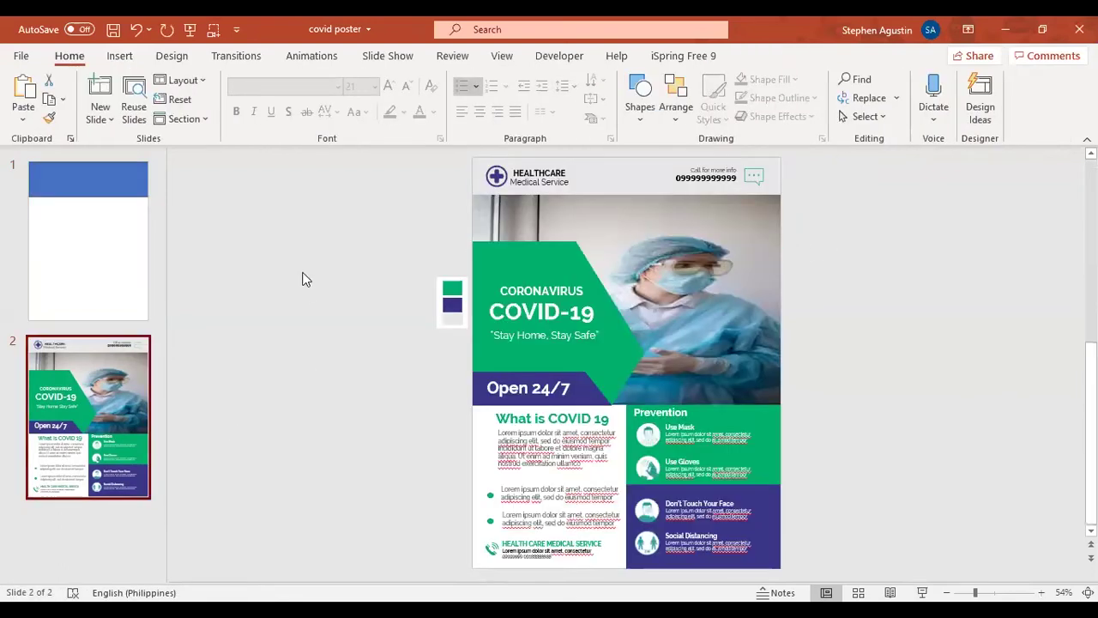
left_click_drag(346, 243, 477, 343)
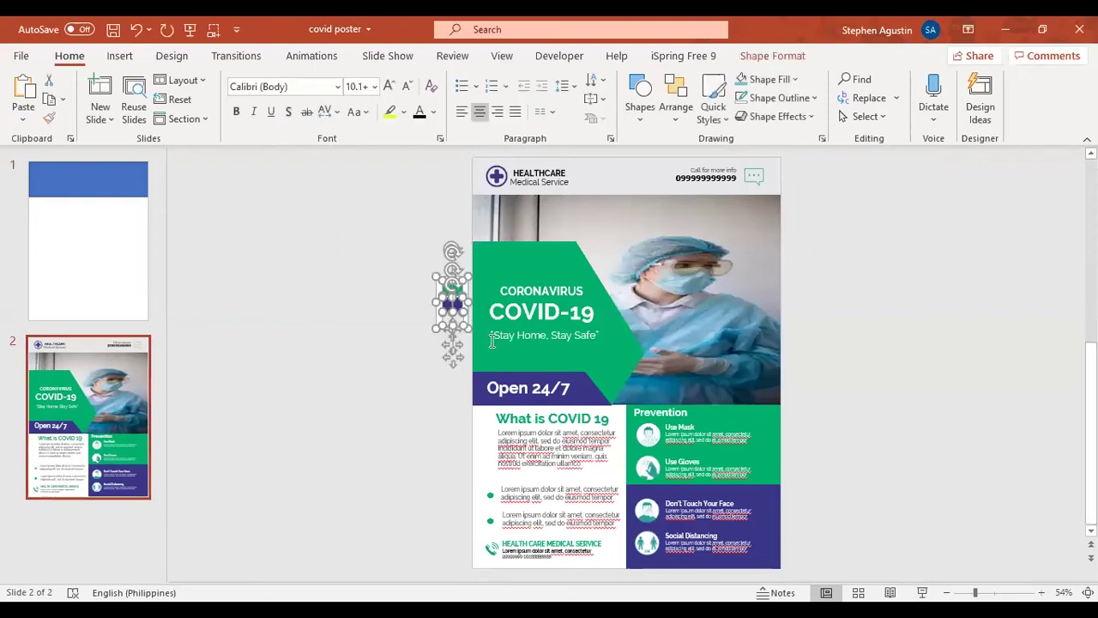
right_click(460, 287)
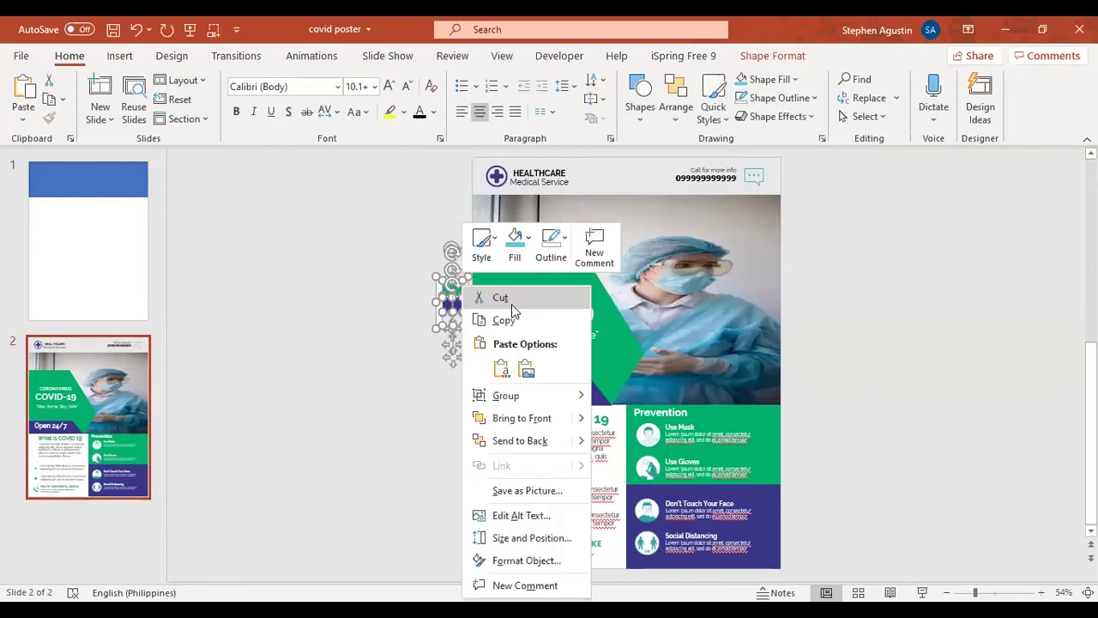
left_click(501, 298)
left_click(108, 252)
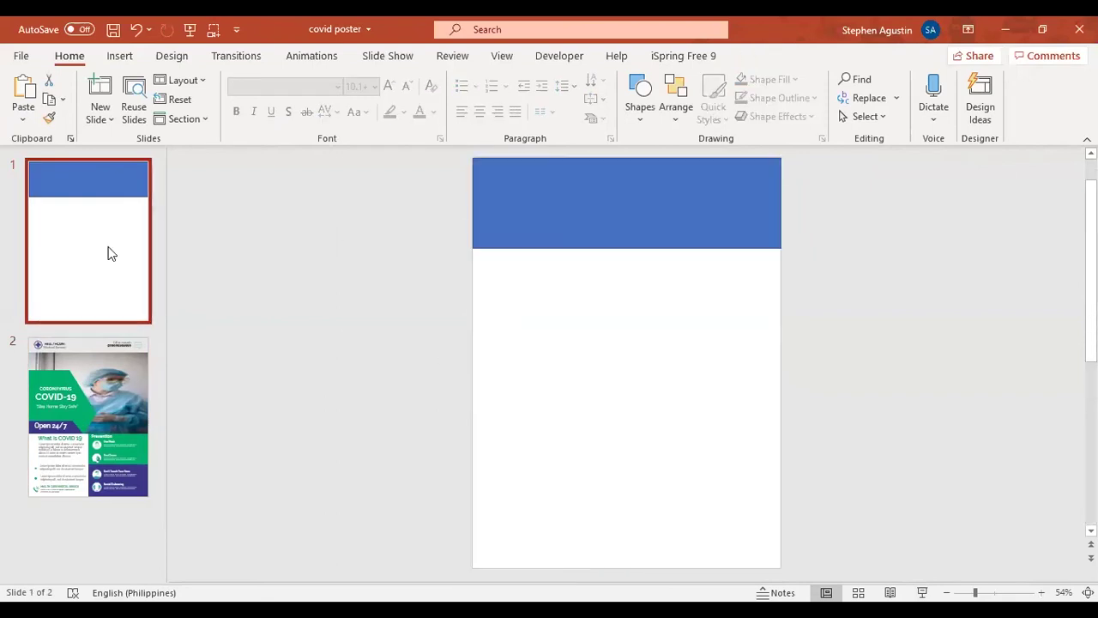
right_click(279, 254)
left_click(317, 294)
left_click(365, 404)
- Fill the header rectangle with the light grey swatch colour using the eyedropper
left_click(652, 210)
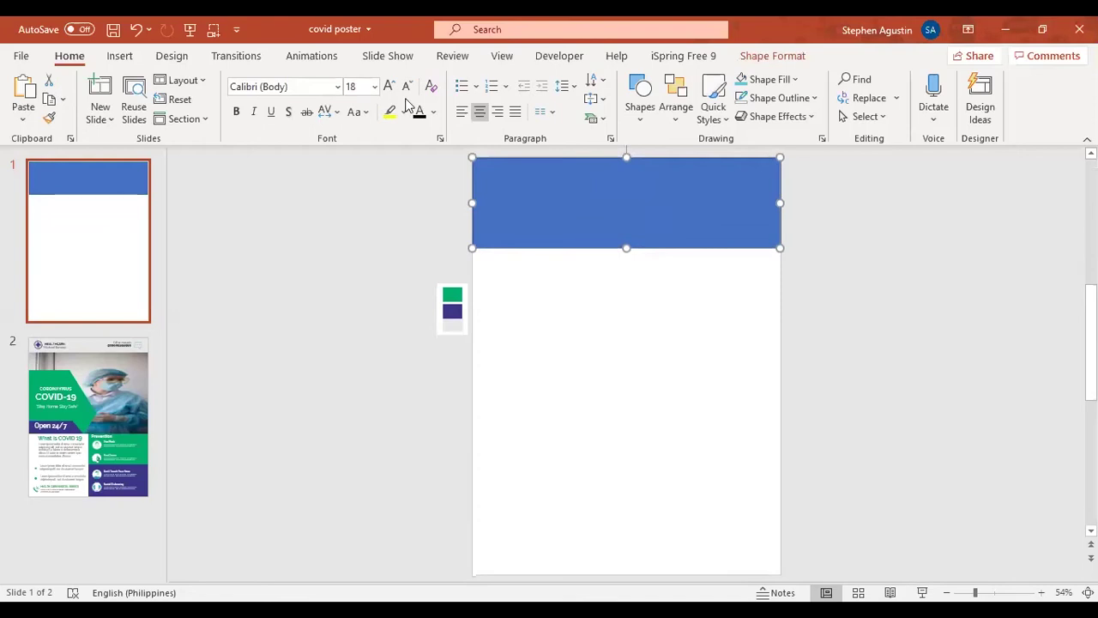
left_click(938, 393)
left_click(744, 194)
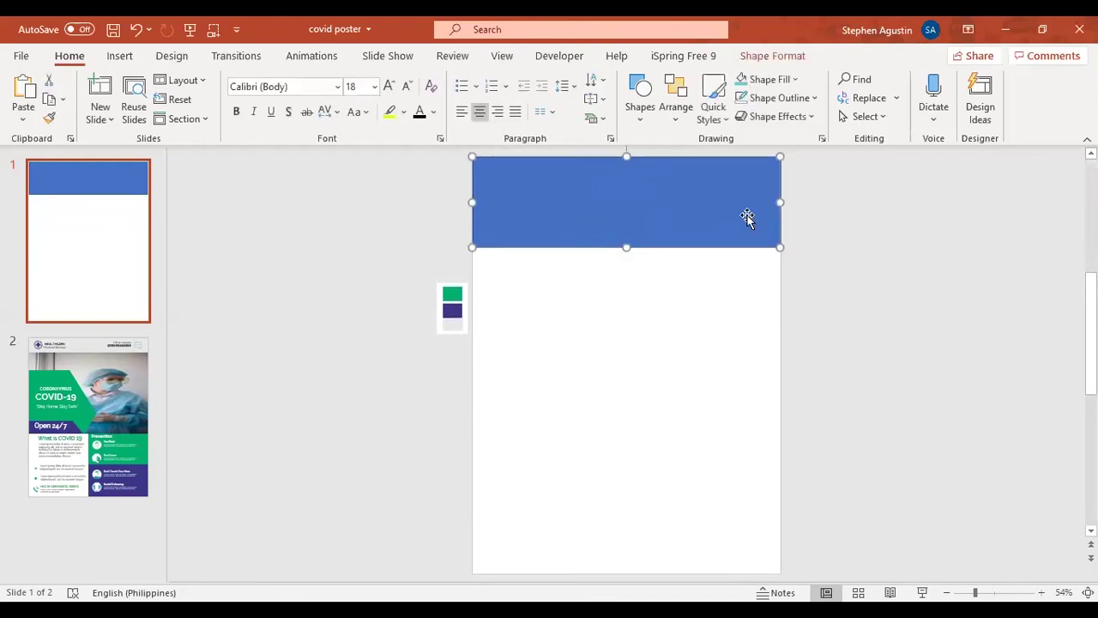
left_click(791, 80)
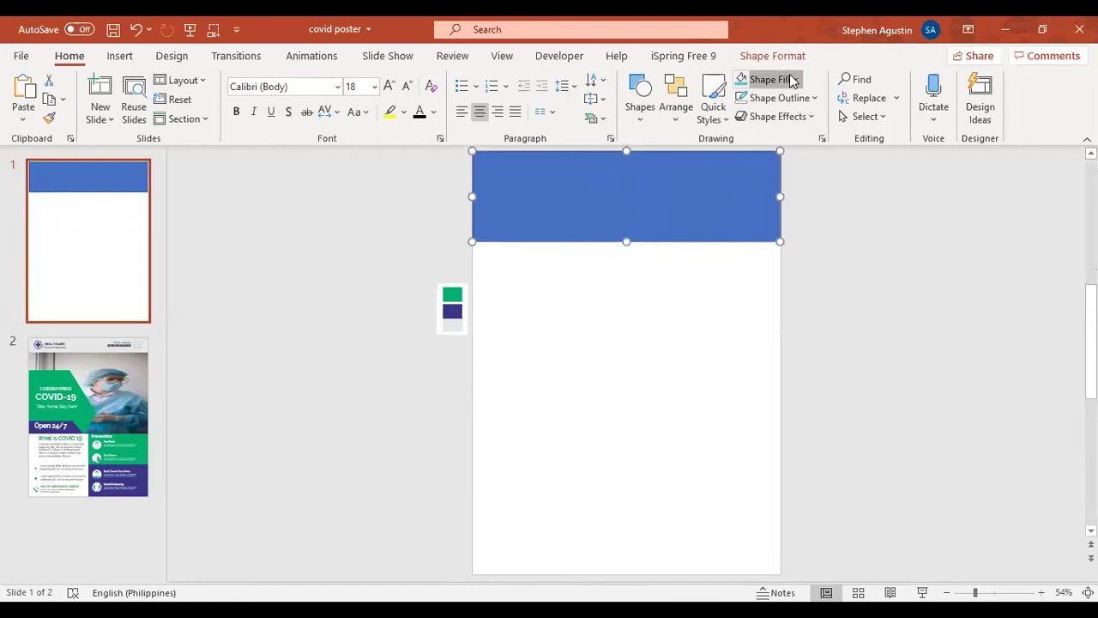
left_click(772, 260)
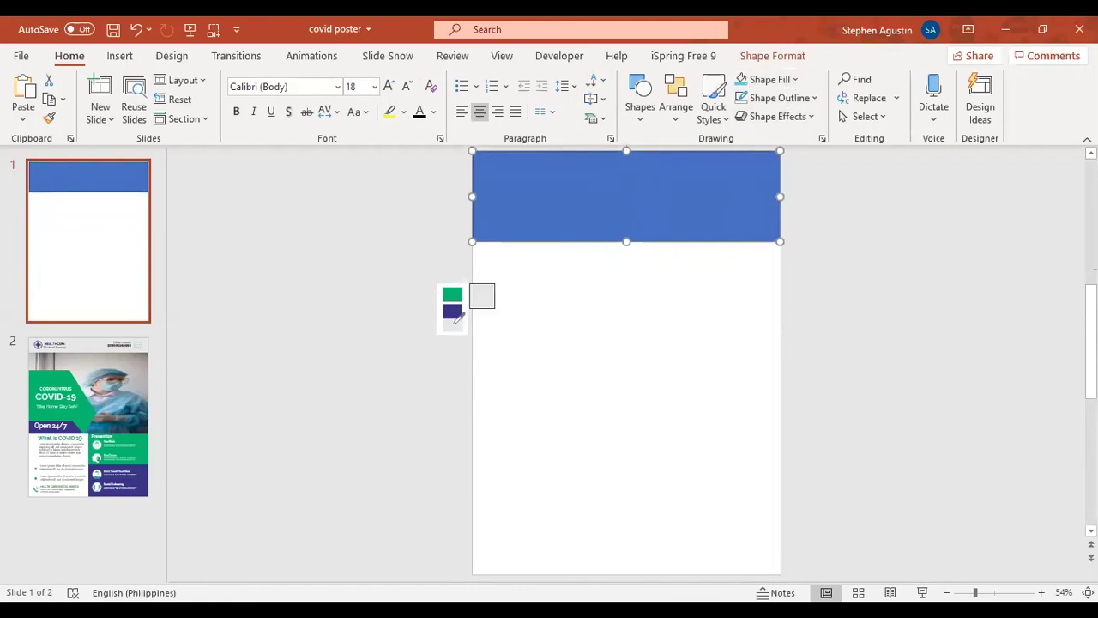
left_click(453, 323)
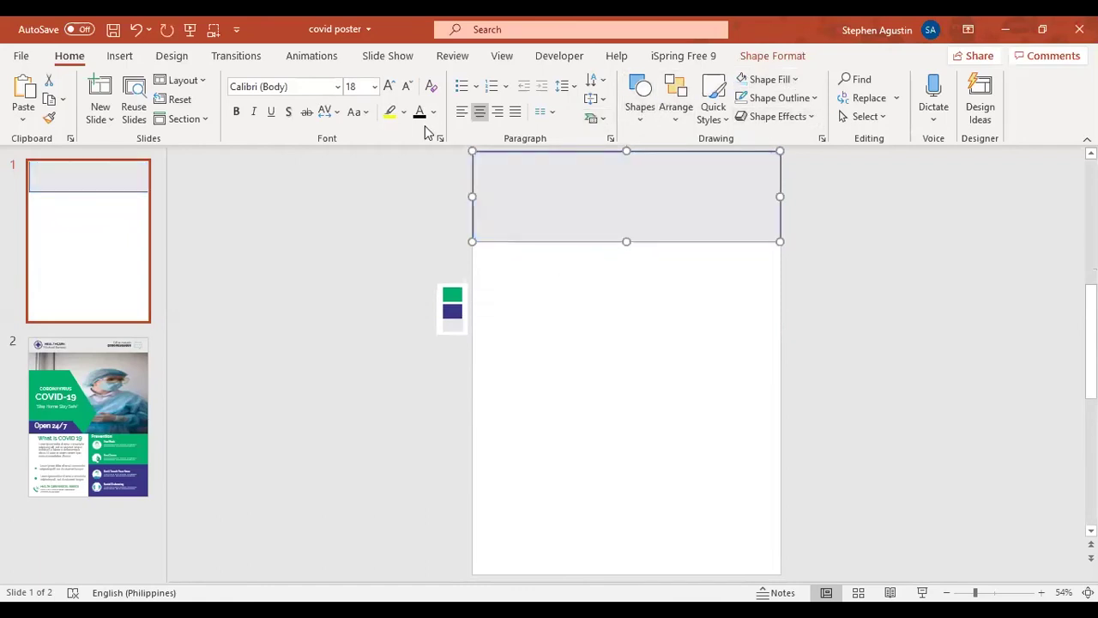
- Remove the header rectangle's outline and nudge it slightly down
left_click(794, 98)
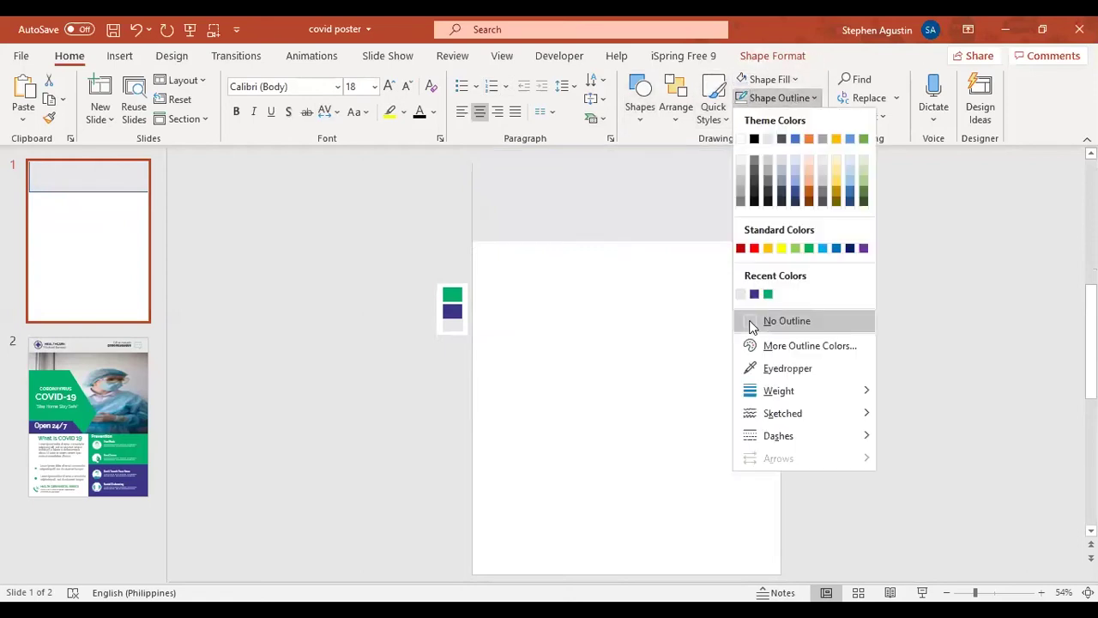
left_click(751, 322)
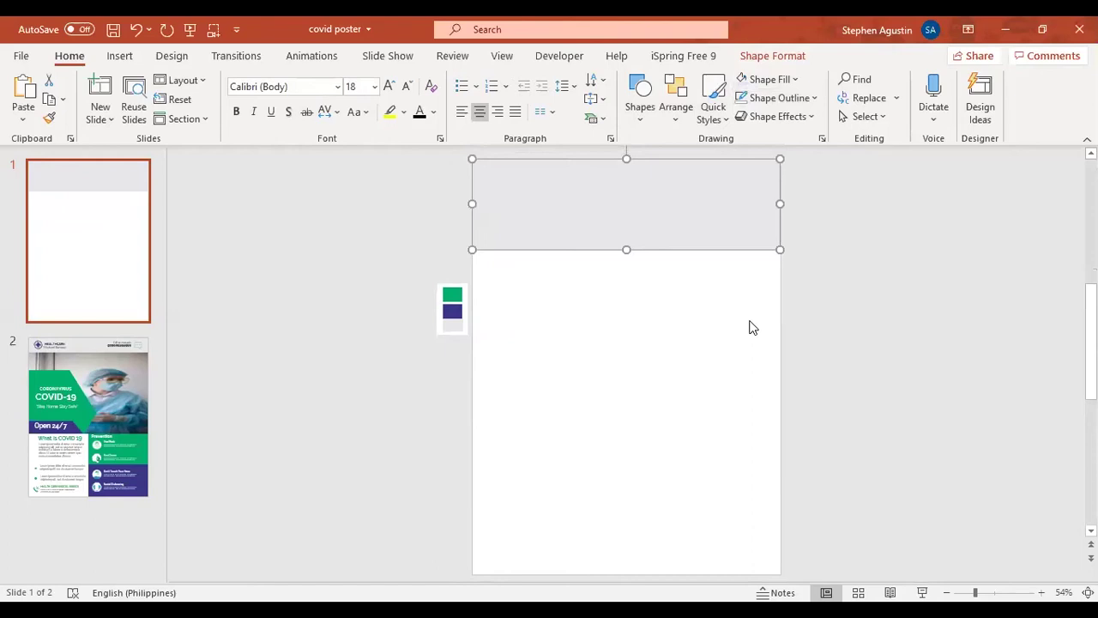
key("Down")
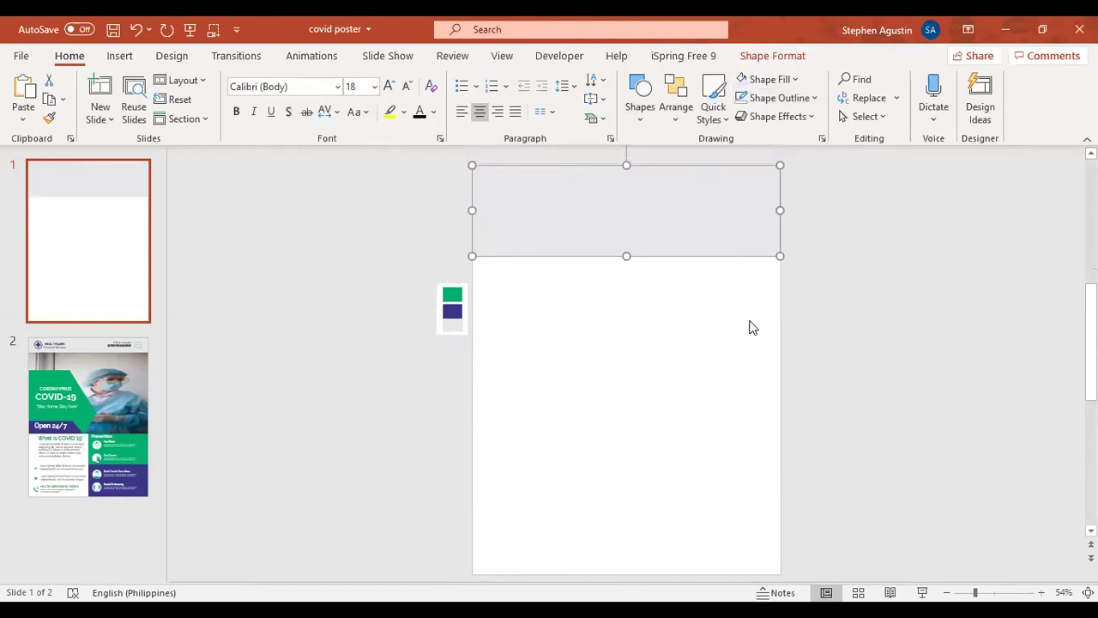
left_click(279, 426)
left_click(130, 413)
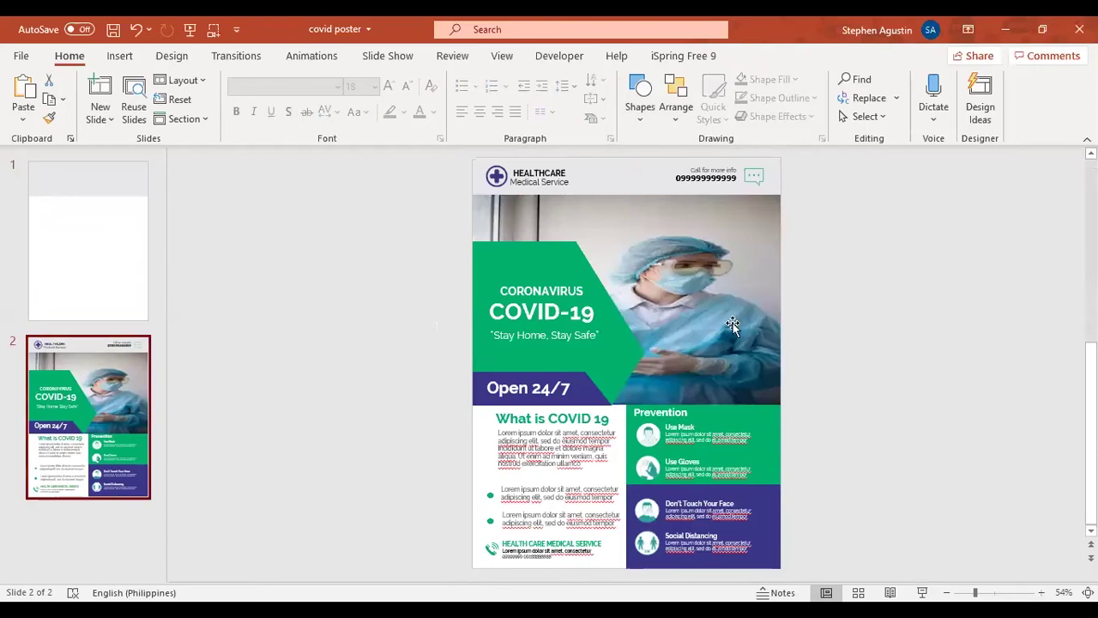
- Paste the nurse photo onto slide 1 using the destination theme
left_click(733, 324)
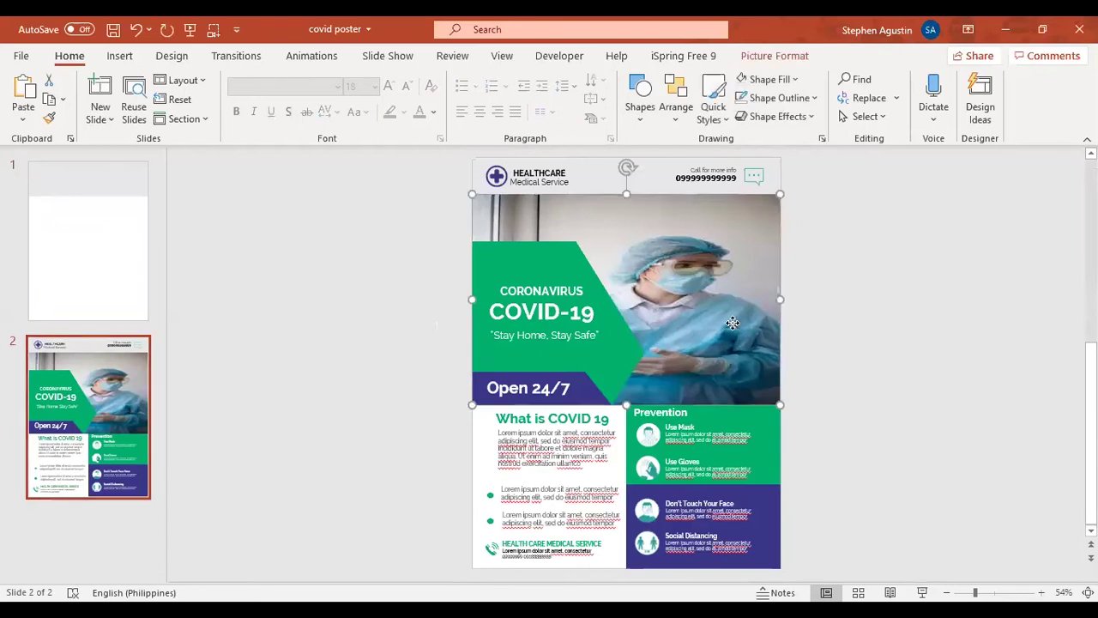
left_click(127, 285)
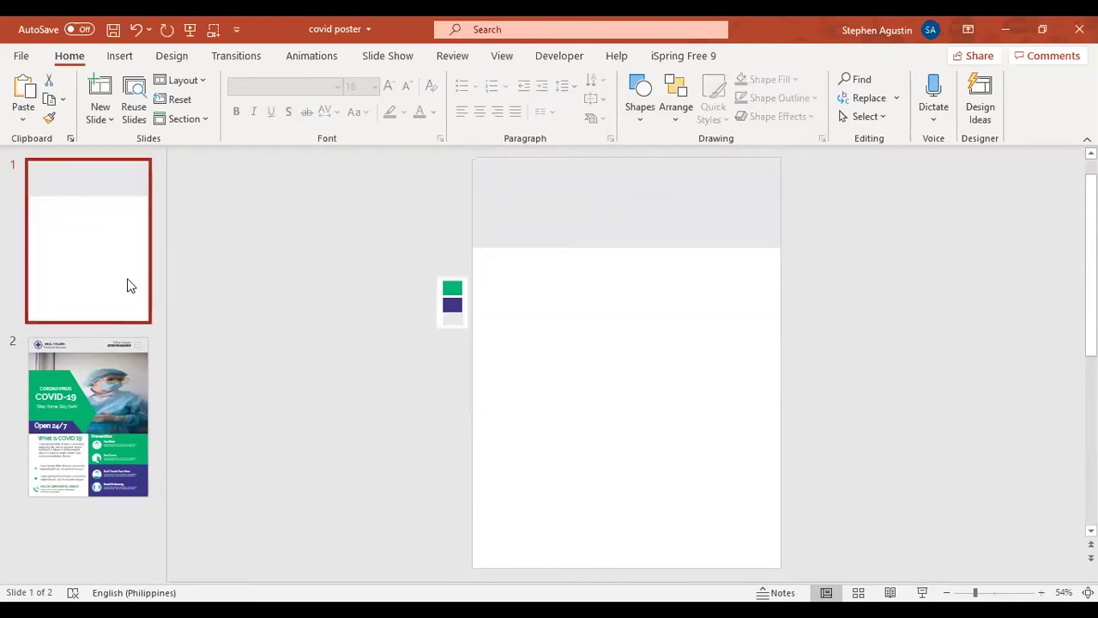
right_click(233, 282)
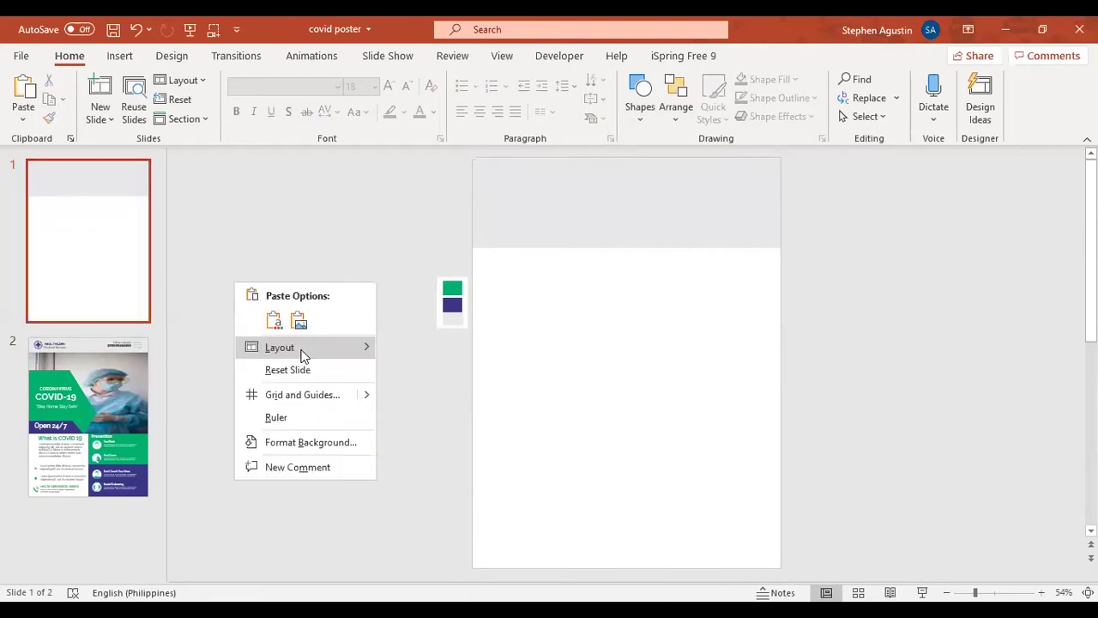
mouse_move(302, 355)
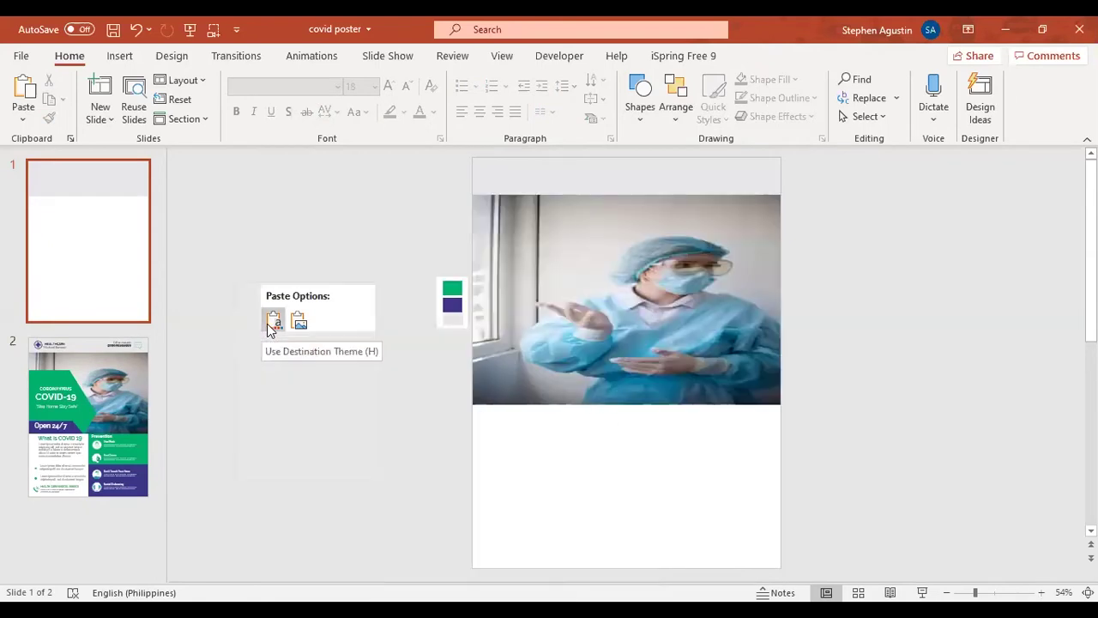
left_click(273, 320)
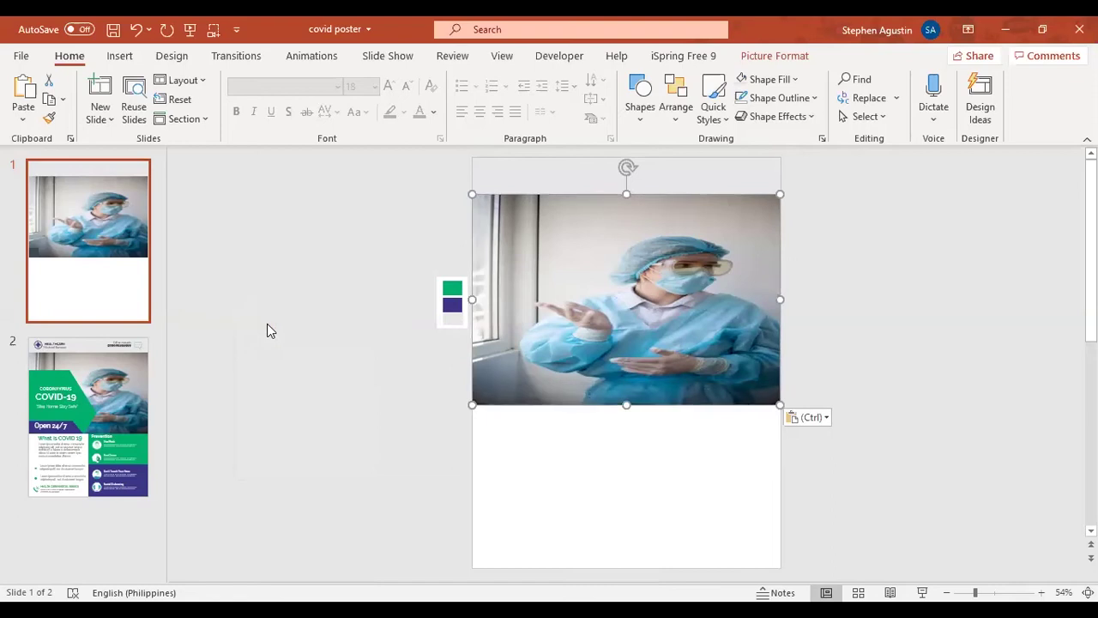
left_click(267, 324)
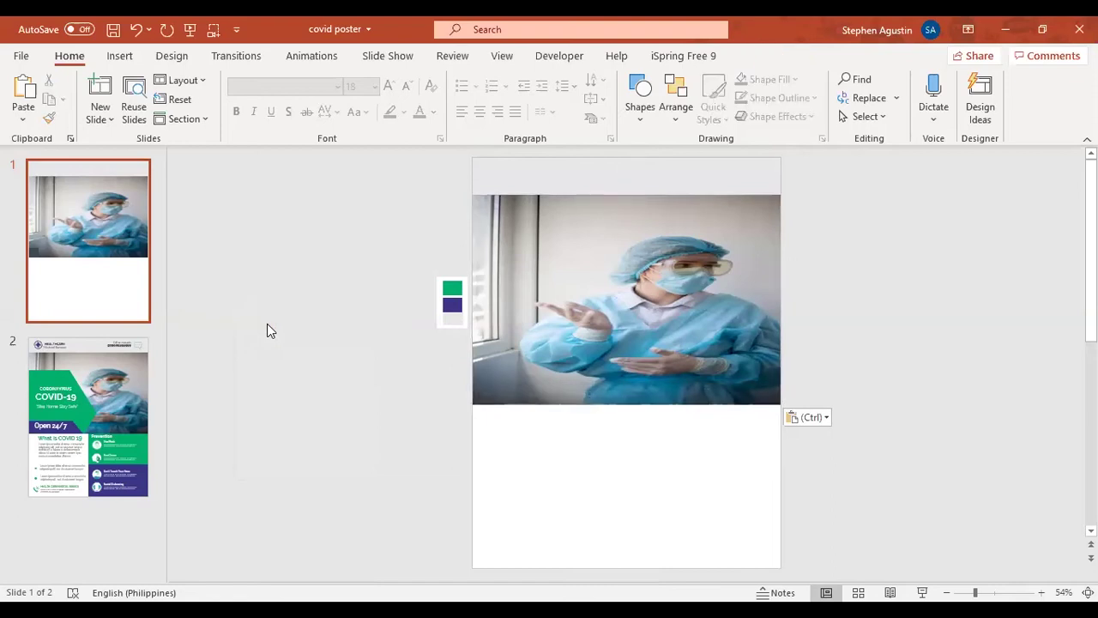
- Compare with the finished poster on slide 2, then return to slide 1
left_click(79, 416)
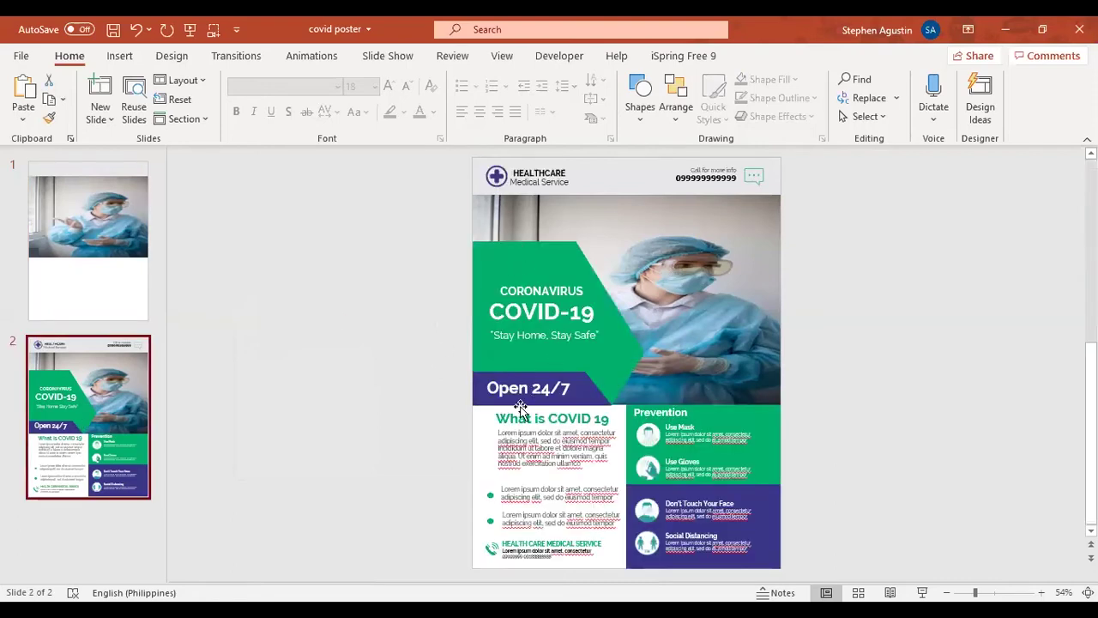
left_click(93, 247)
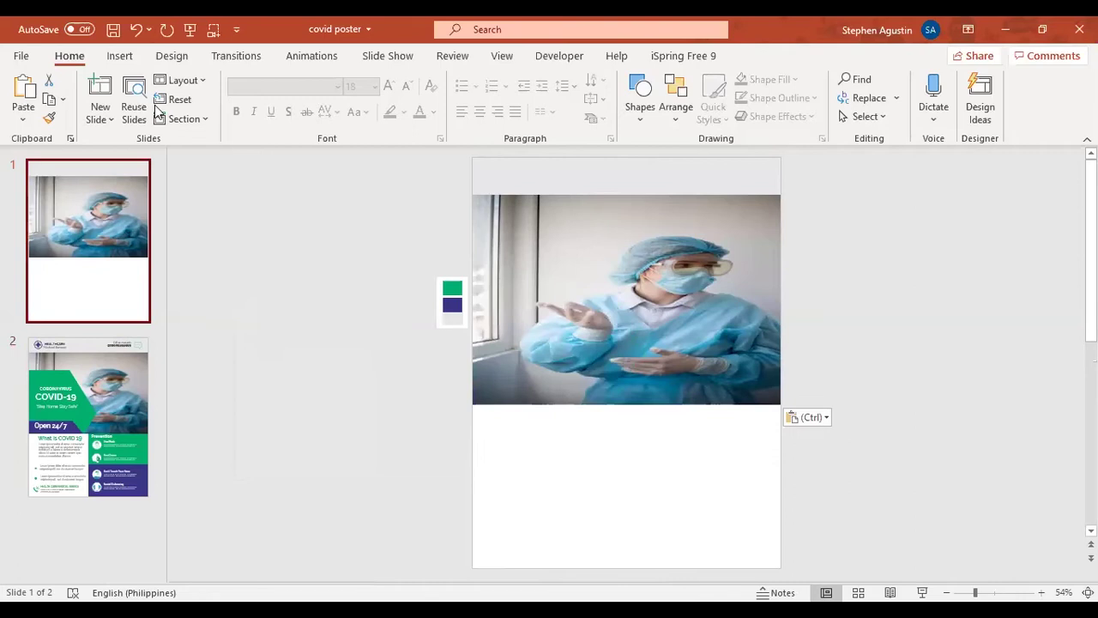
left_click(125, 56)
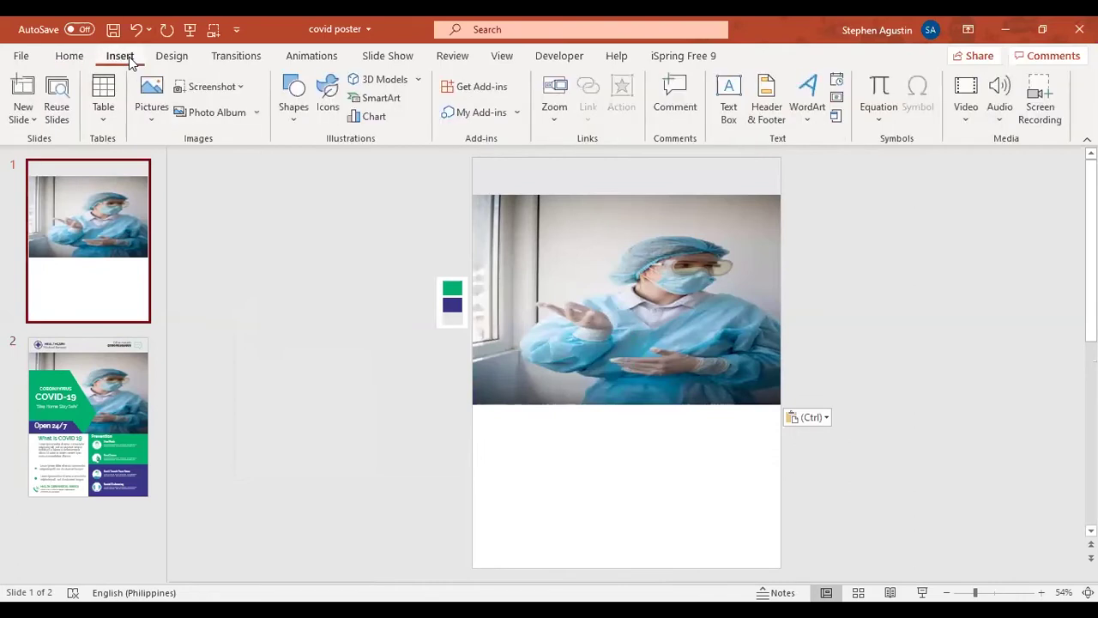
left_click(292, 111)
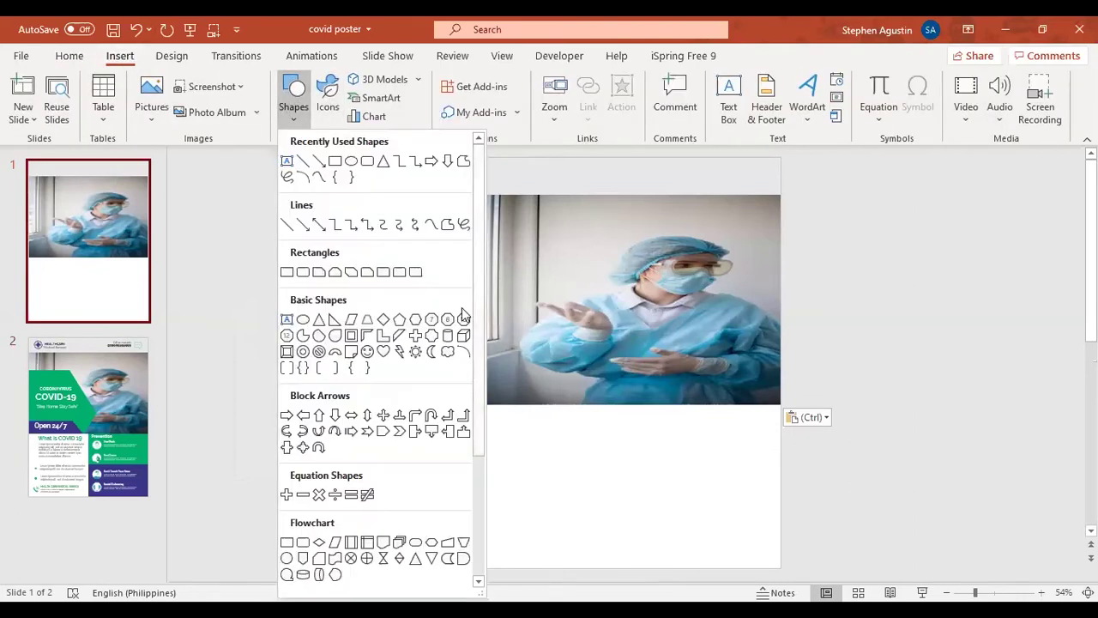
- Draw a hexagon over the photo's left side, enlarged to about 13.31 cm wide
left_click(415, 320)
left_click_drag(241, 281, 399, 423)
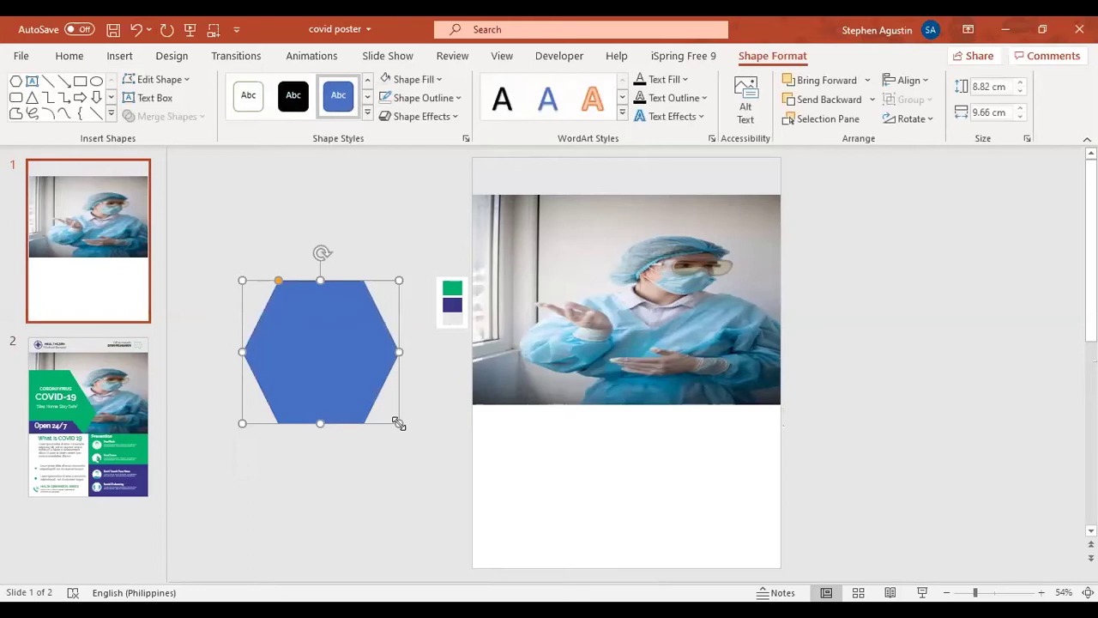
left_click_drag(399, 278, 426, 260)
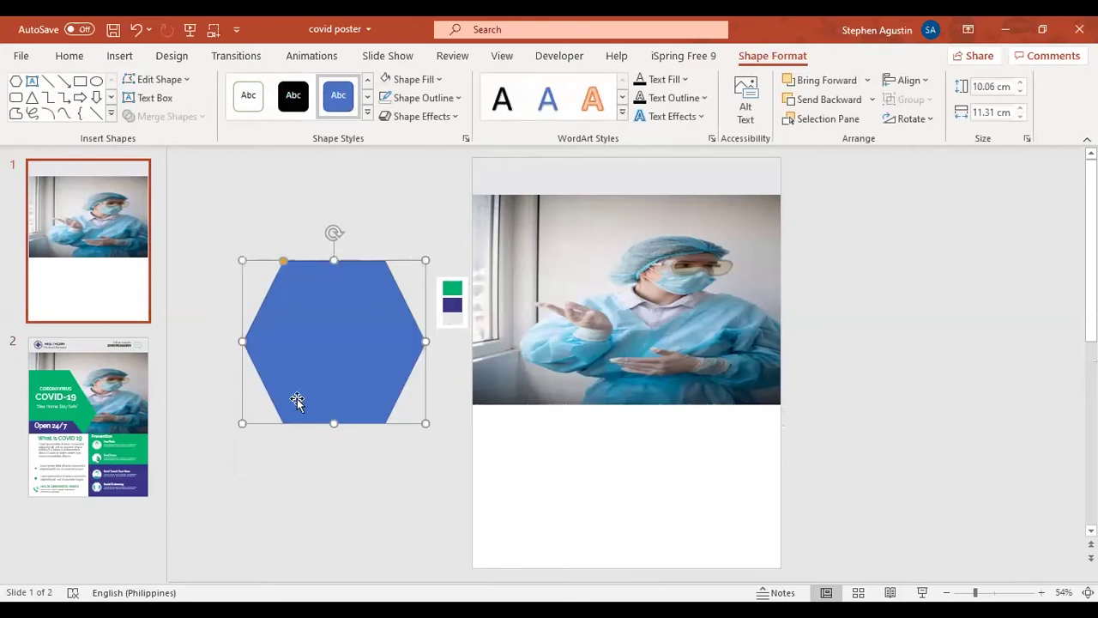
left_click_drag(334, 379, 503, 396)
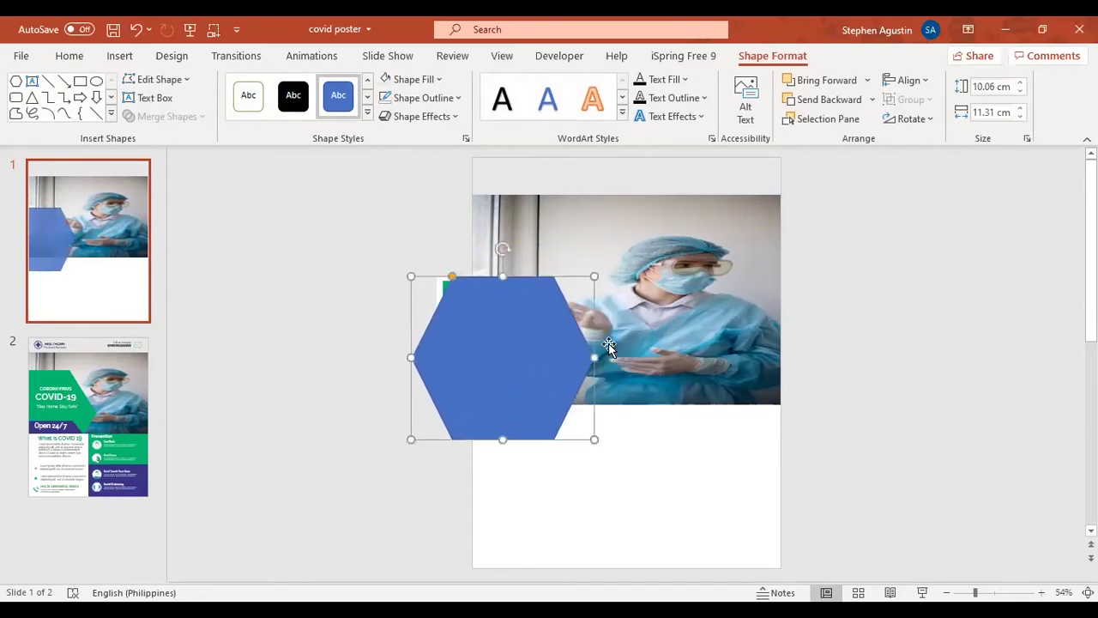
left_click_drag(593, 359, 609, 358)
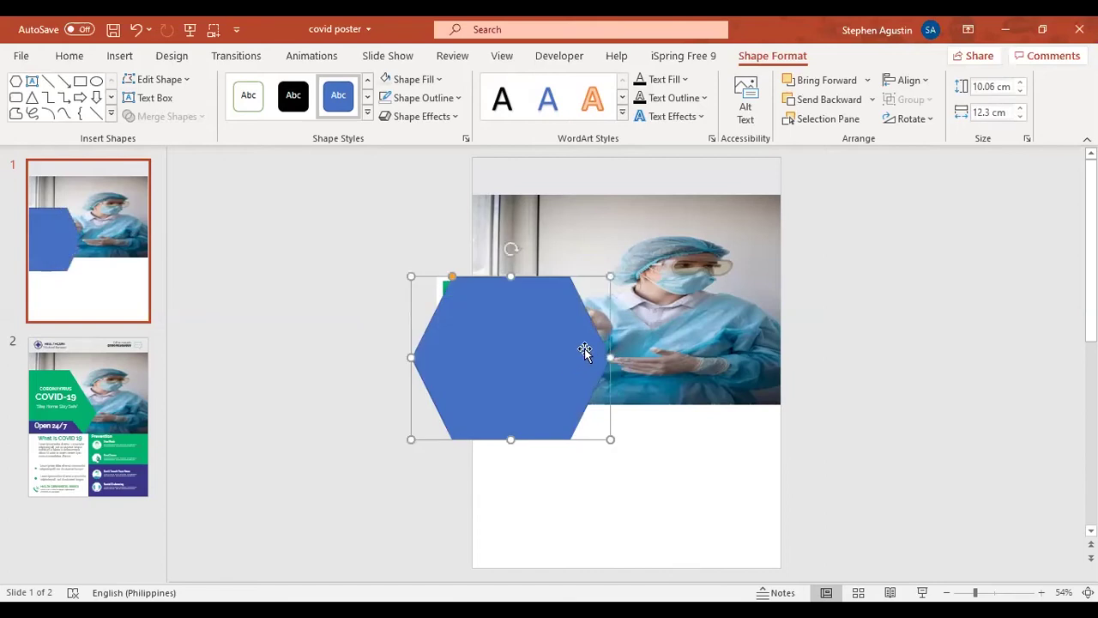
left_click_drag(512, 276, 513, 258)
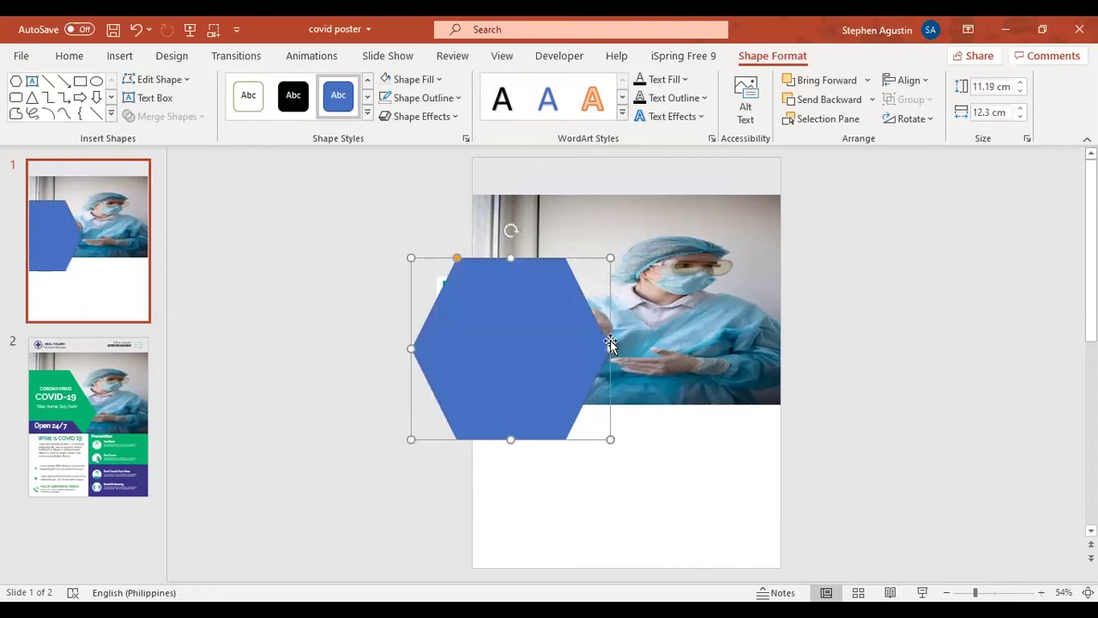
left_click_drag(610, 348, 626, 347)
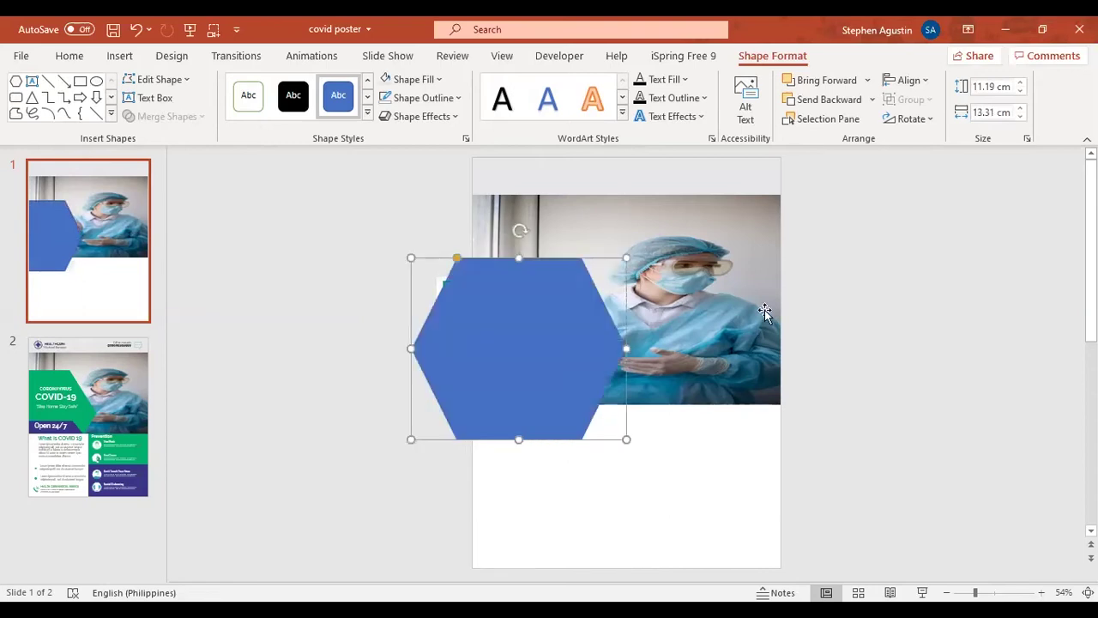
left_click(958, 336)
left_click(548, 320)
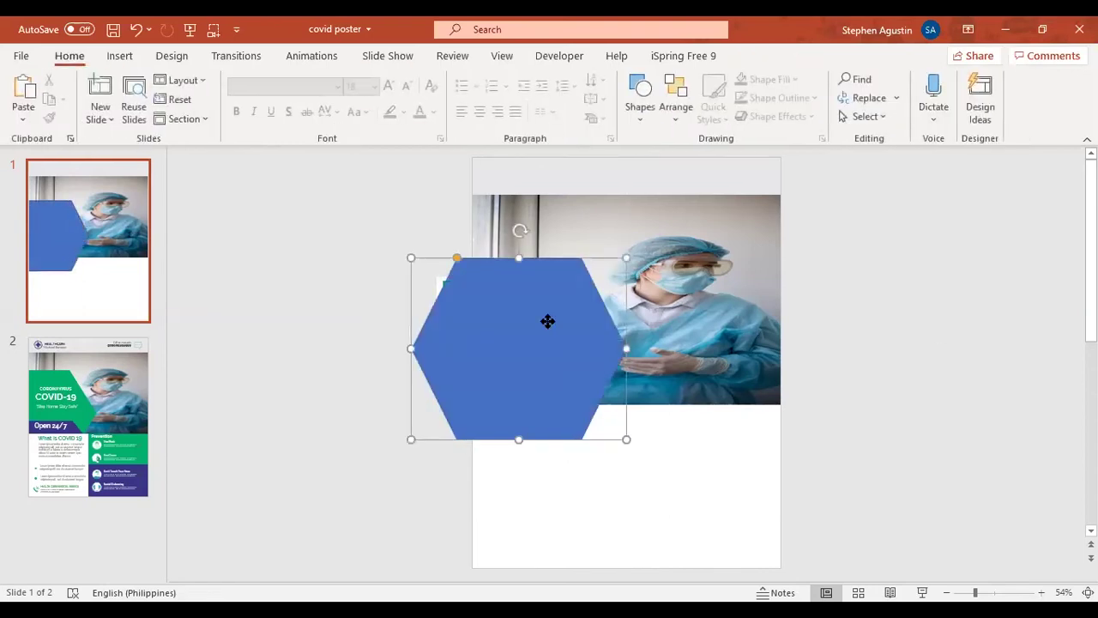
- Draw a tall rectangle covering the hexagon's left point
left_click(127, 56)
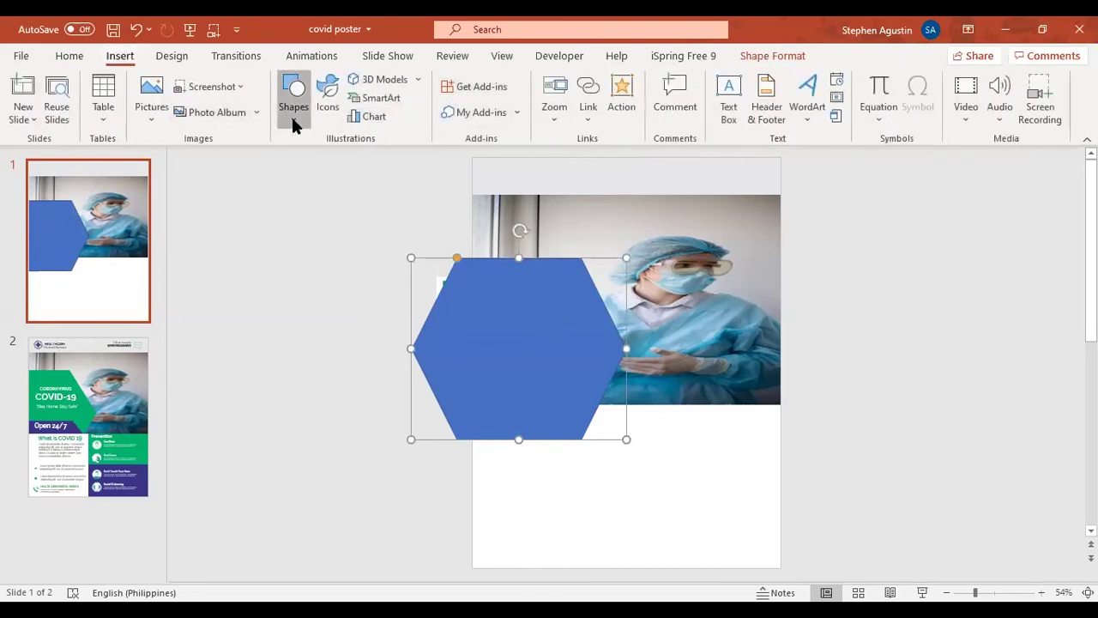
left_click(293, 116)
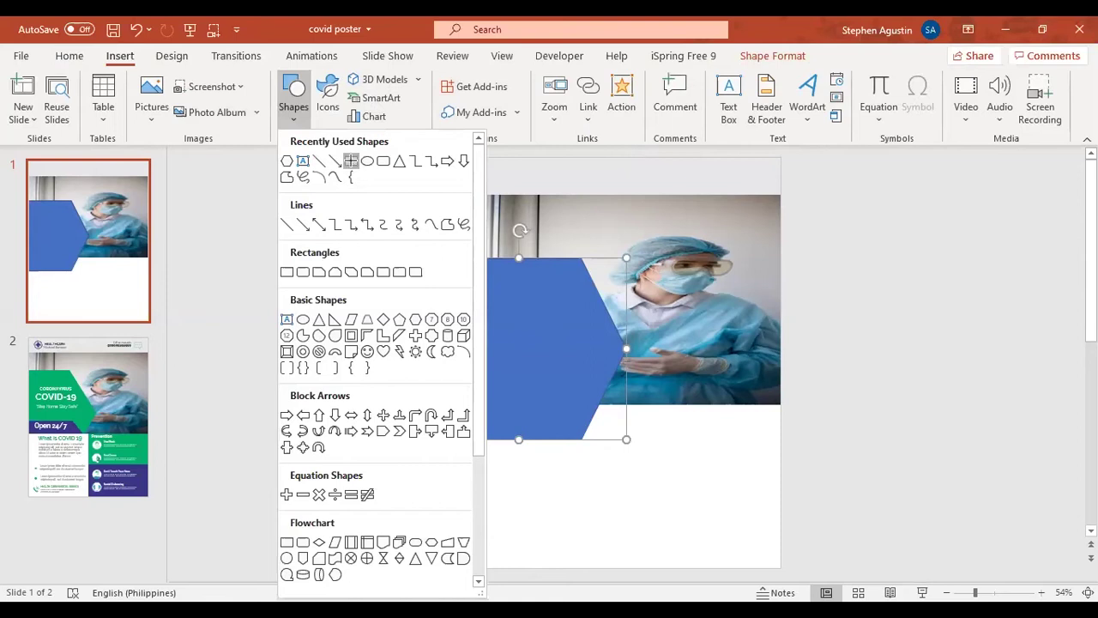
left_click(350, 160)
mouse_move(350, 160)
left_mouse_down()
mouse_move(507, 409)
mouse_move(473, 499)
left_mouse_up()
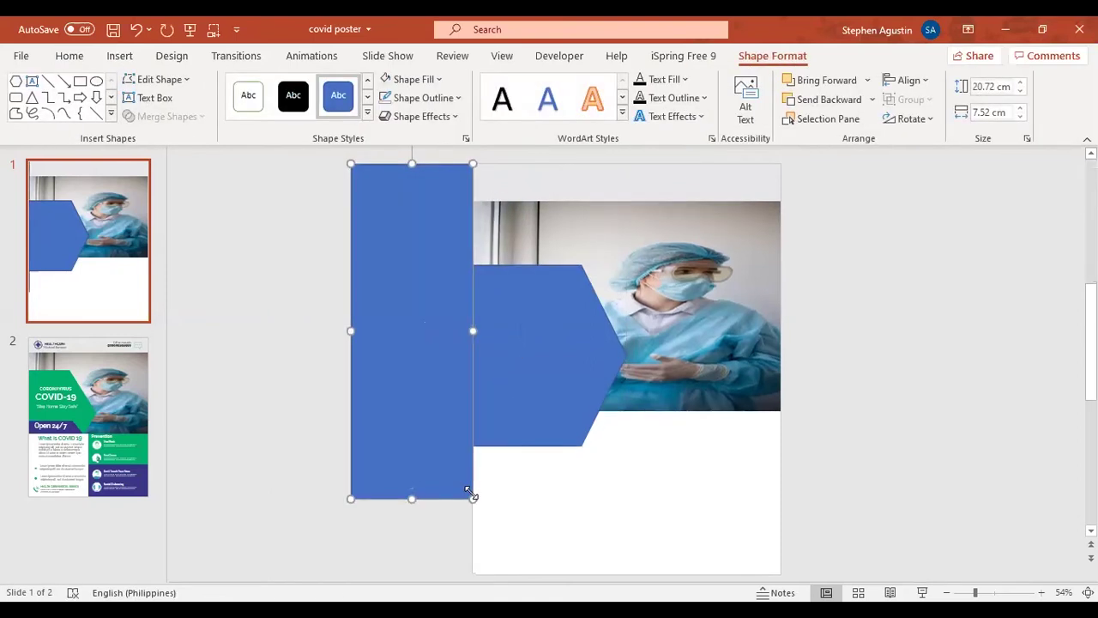
- Check the reference poster on slide 2 and return to slide 1
left_click(1022, 466)
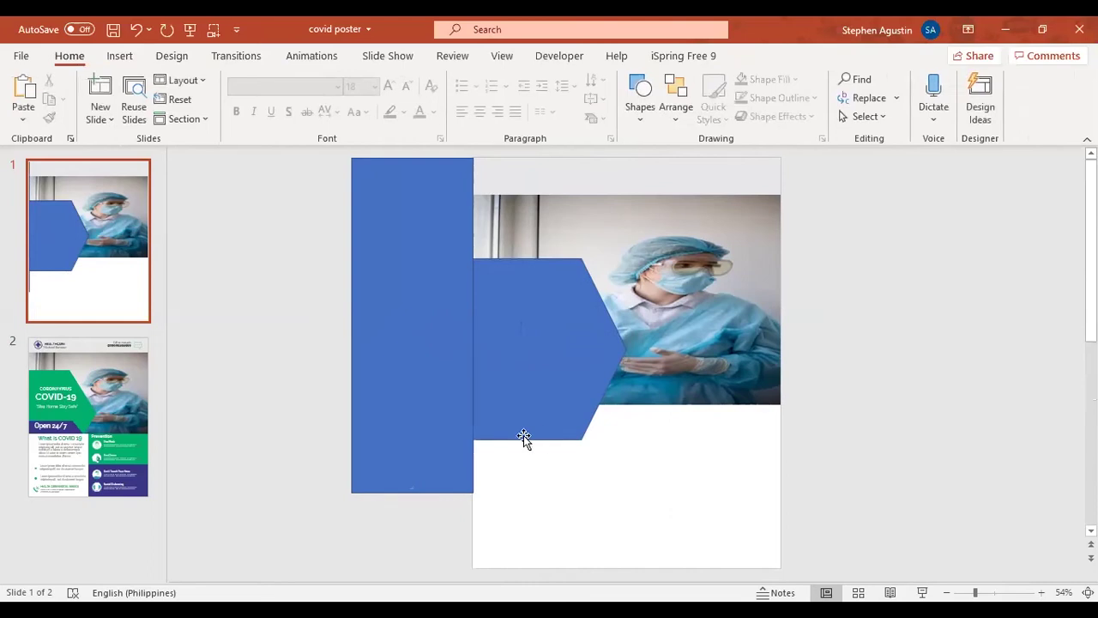
left_click(77, 382)
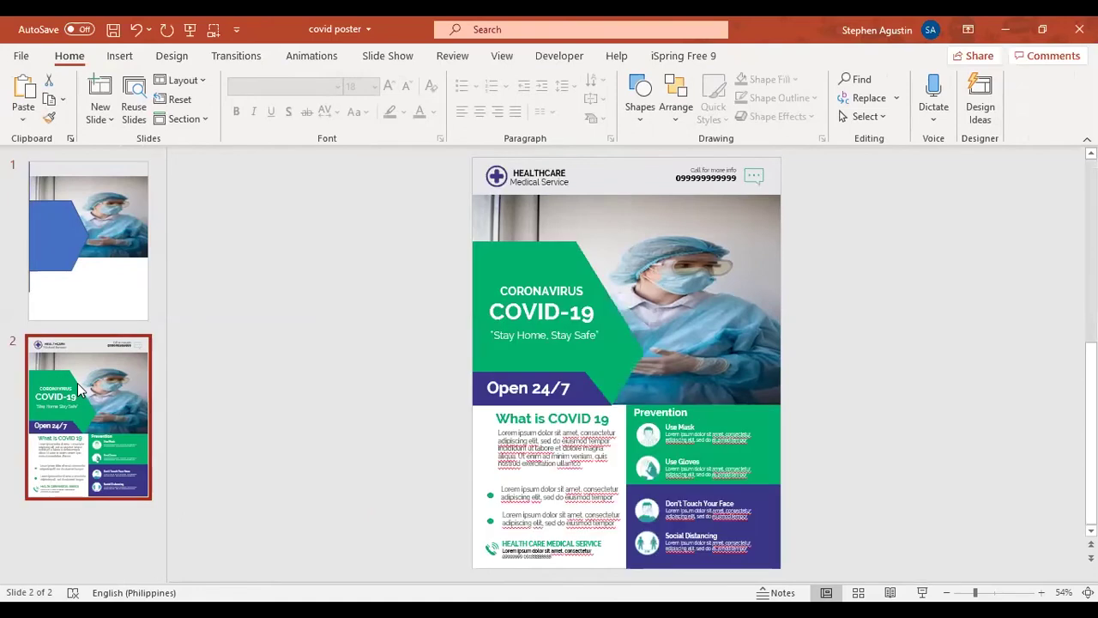
key("Up")
left_click(887, 362)
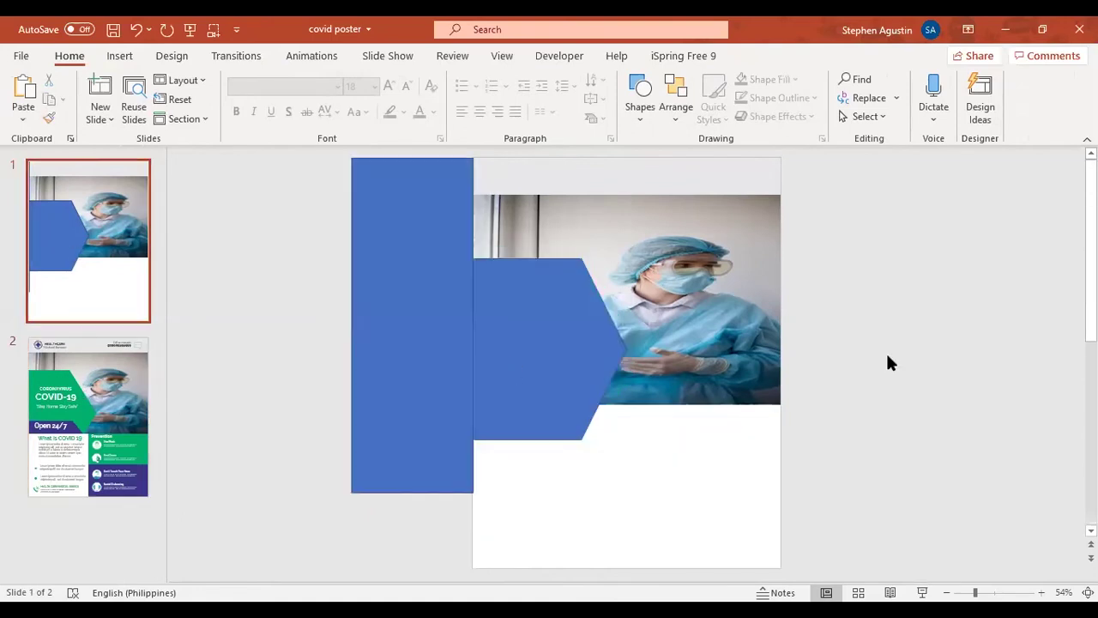
- Subtract the tall rectangle from the hexagon, giving it a straight left edge
left_click(564, 335)
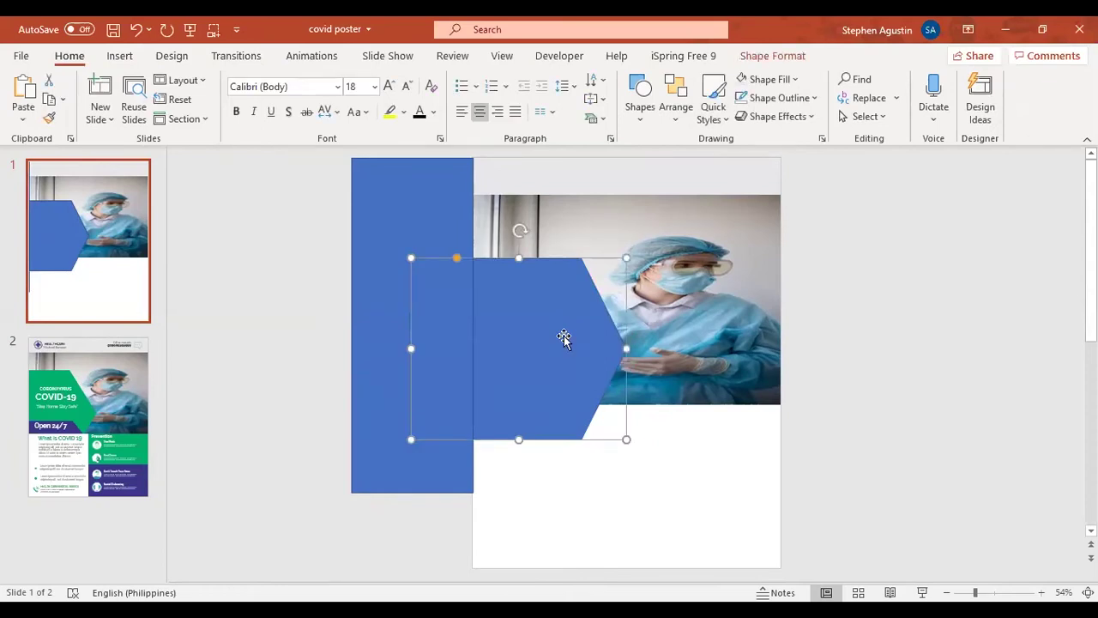
left_click(437, 231, "shift")
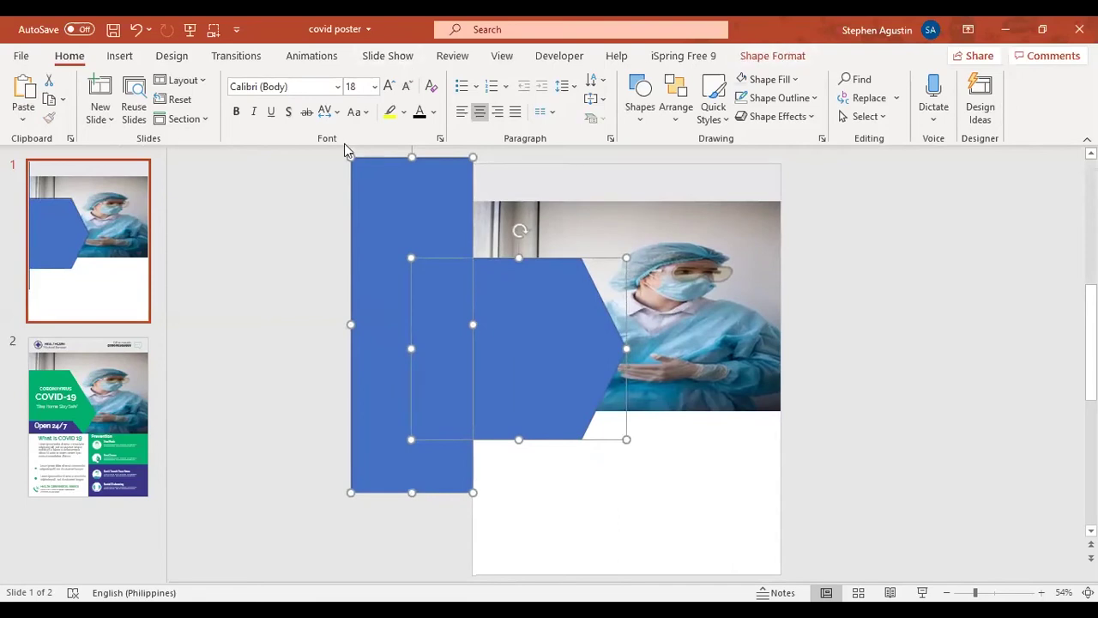
left_click(772, 55)
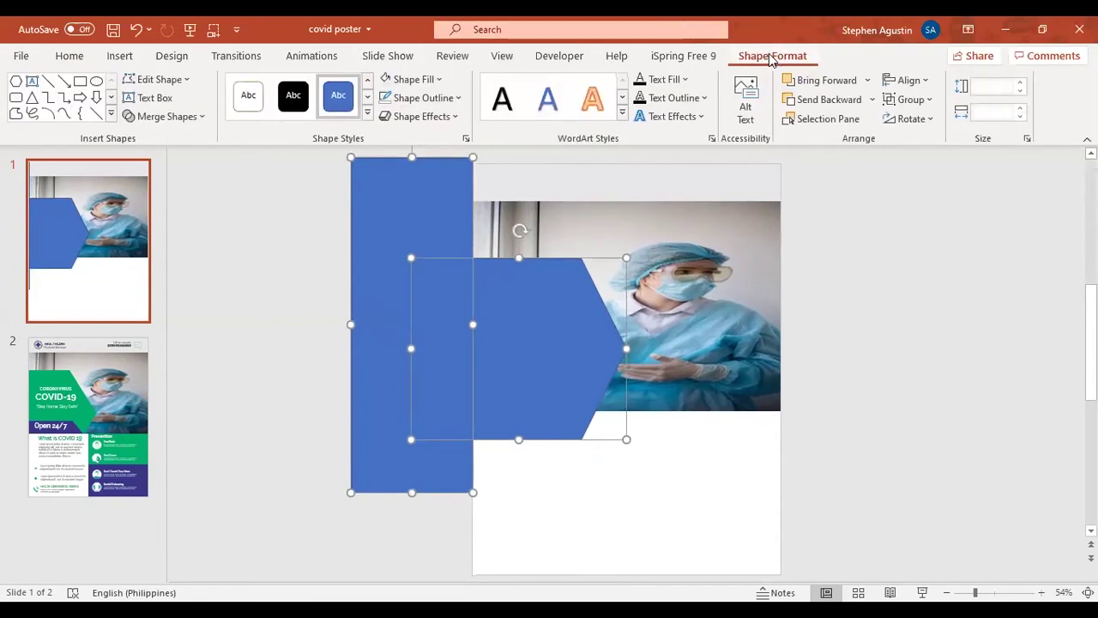
left_click(180, 126)
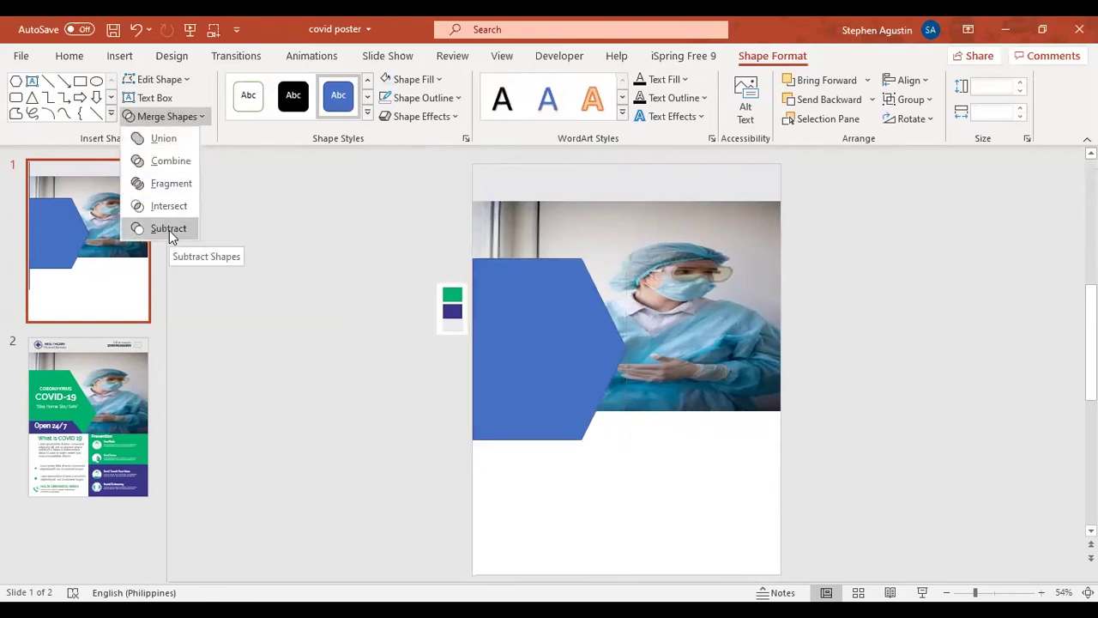
left_click(169, 230)
left_click(304, 335)
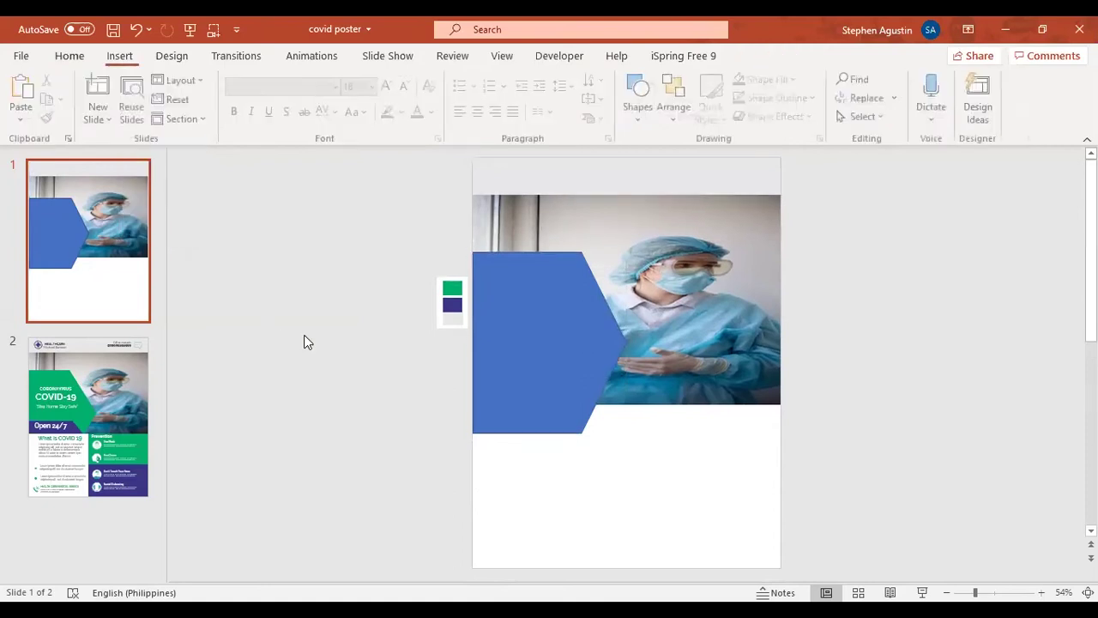
double_click(470, 347)
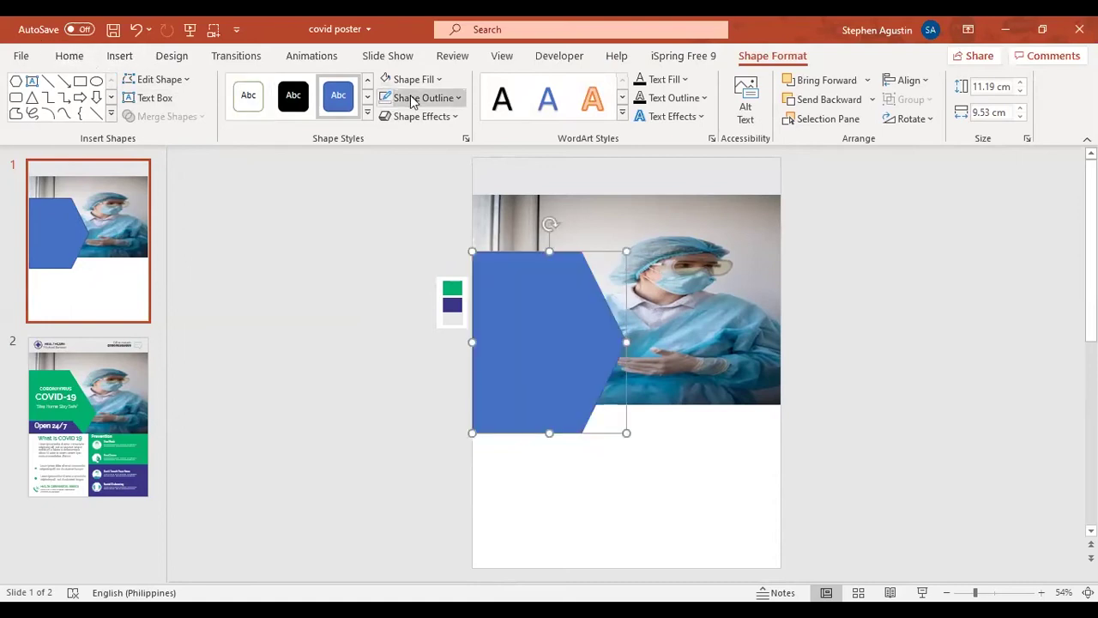
left_click(121, 55)
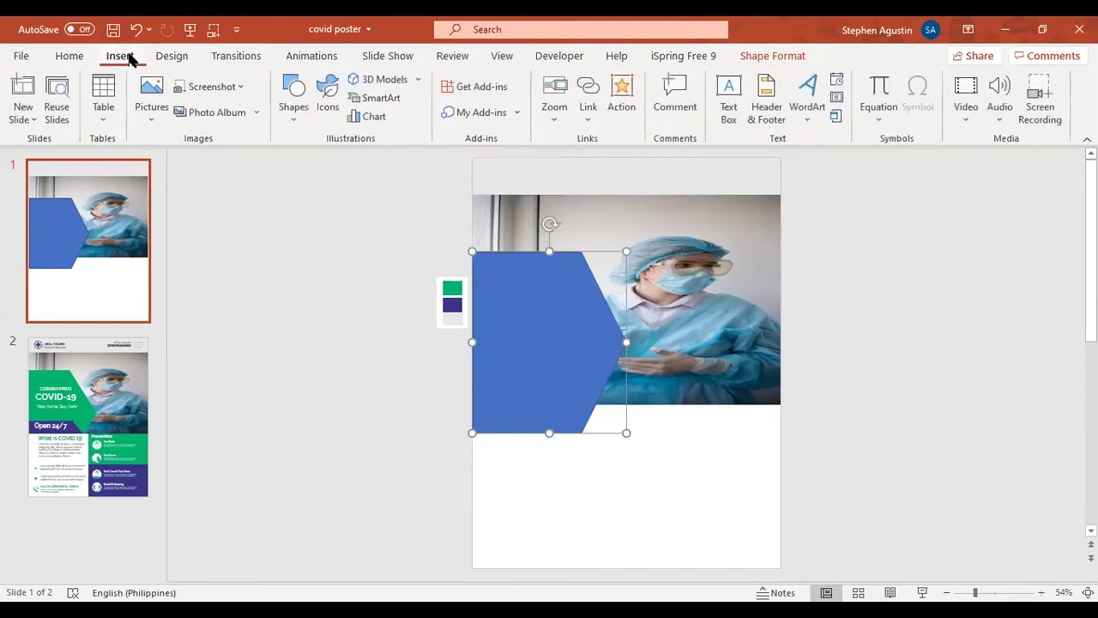
- Subtract a rectangle across the blue shape's bottom, trimming the panel to 9.49 × 9.53 cm
left_click(292, 101)
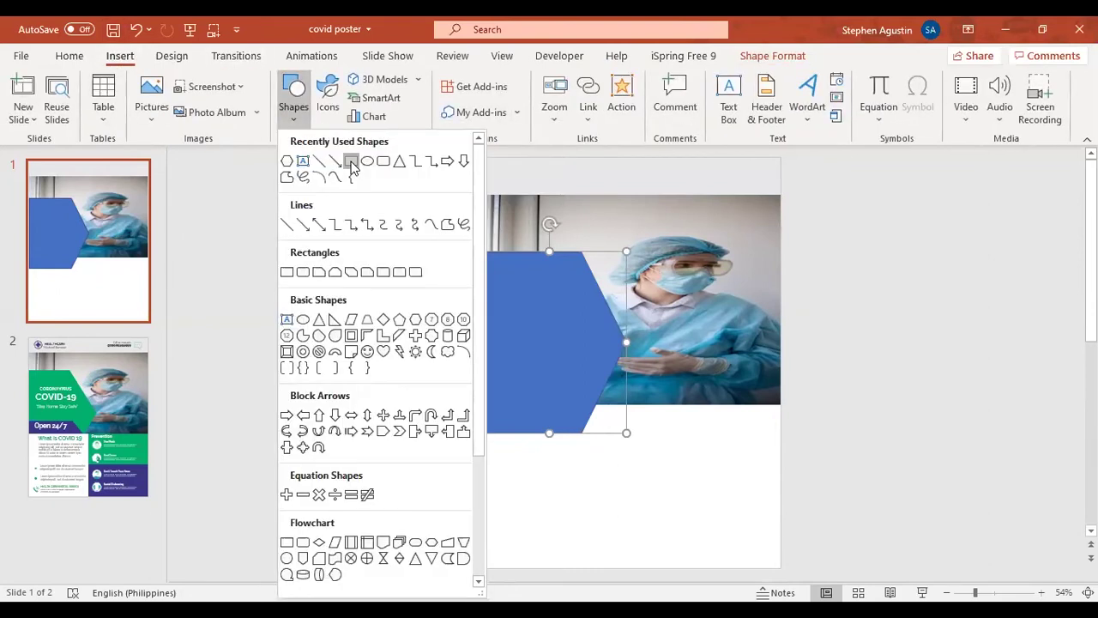
left_click(352, 163)
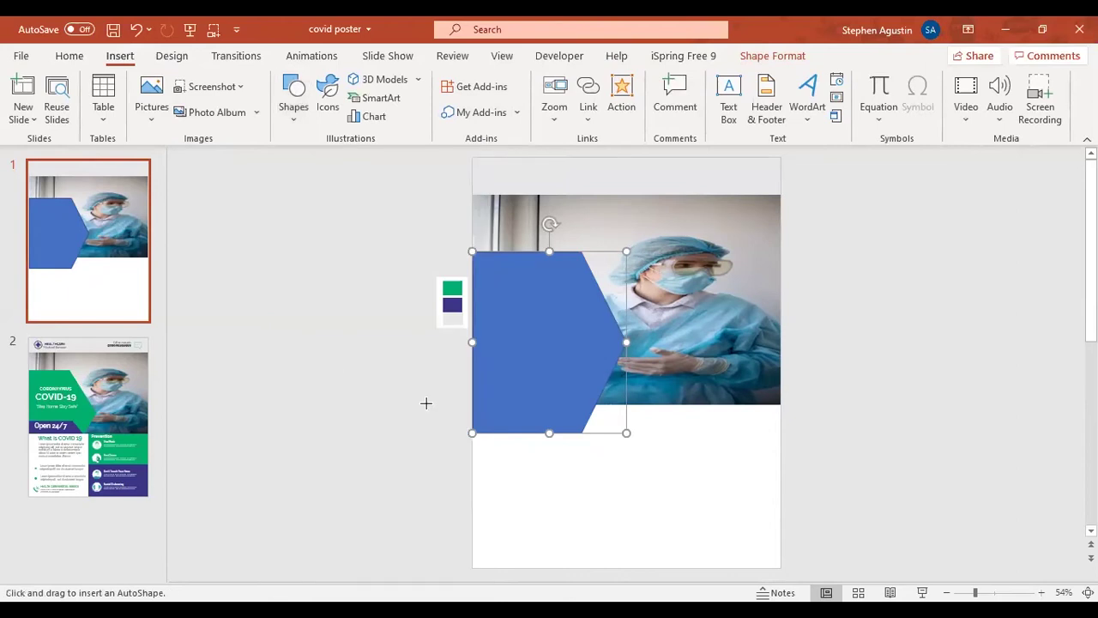
left_click_drag(430, 404, 667, 459)
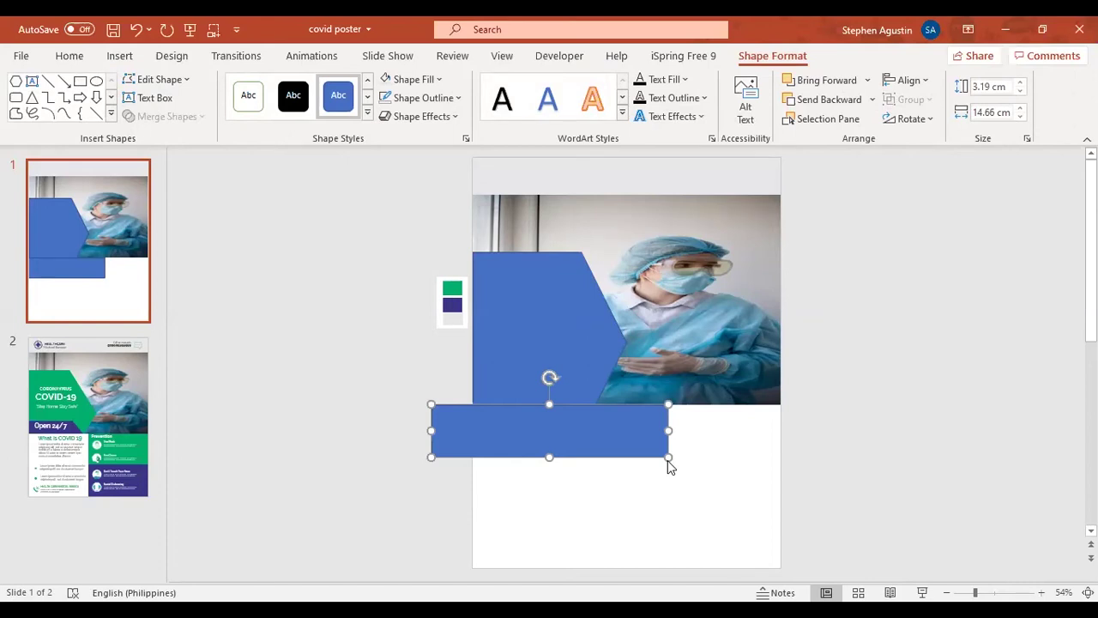
left_click(567, 314)
left_click(643, 429, "shift")
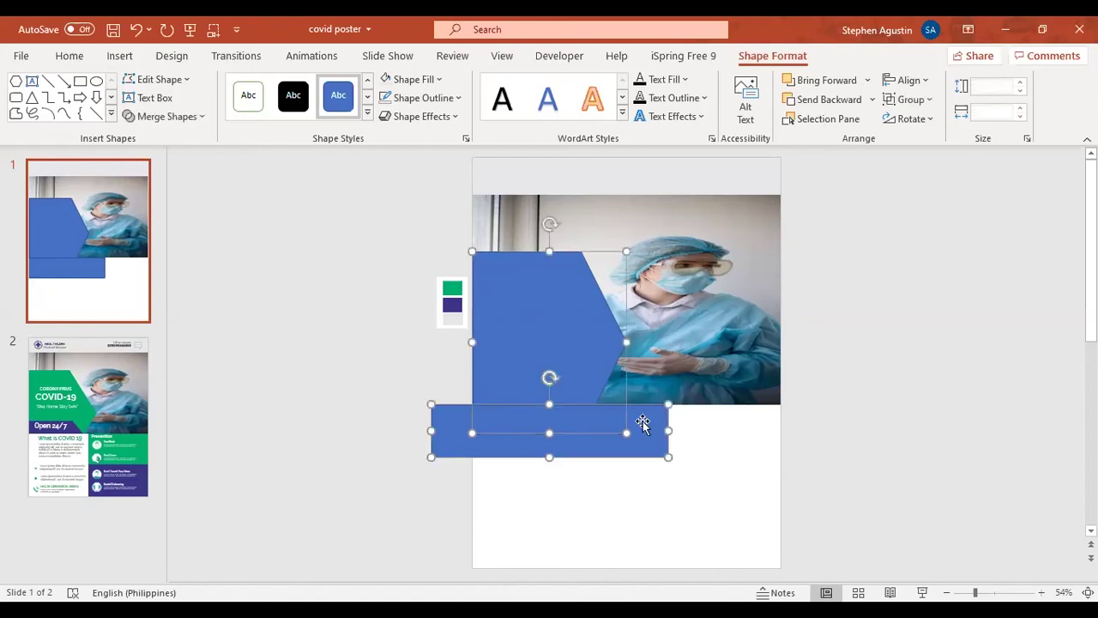
left_click(197, 115)
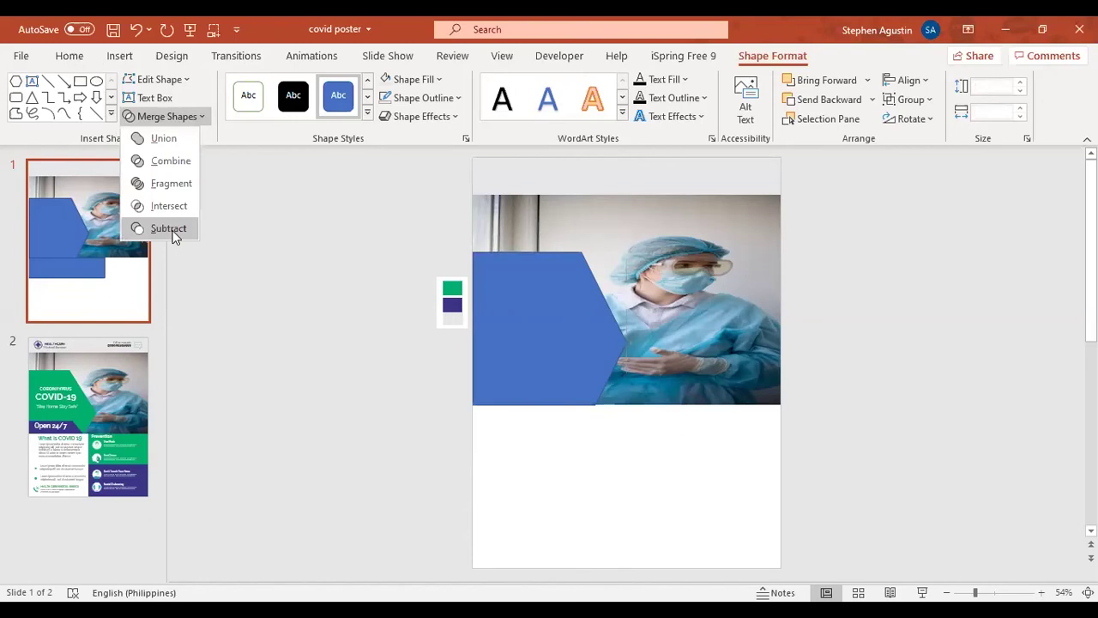
left_click(171, 230)
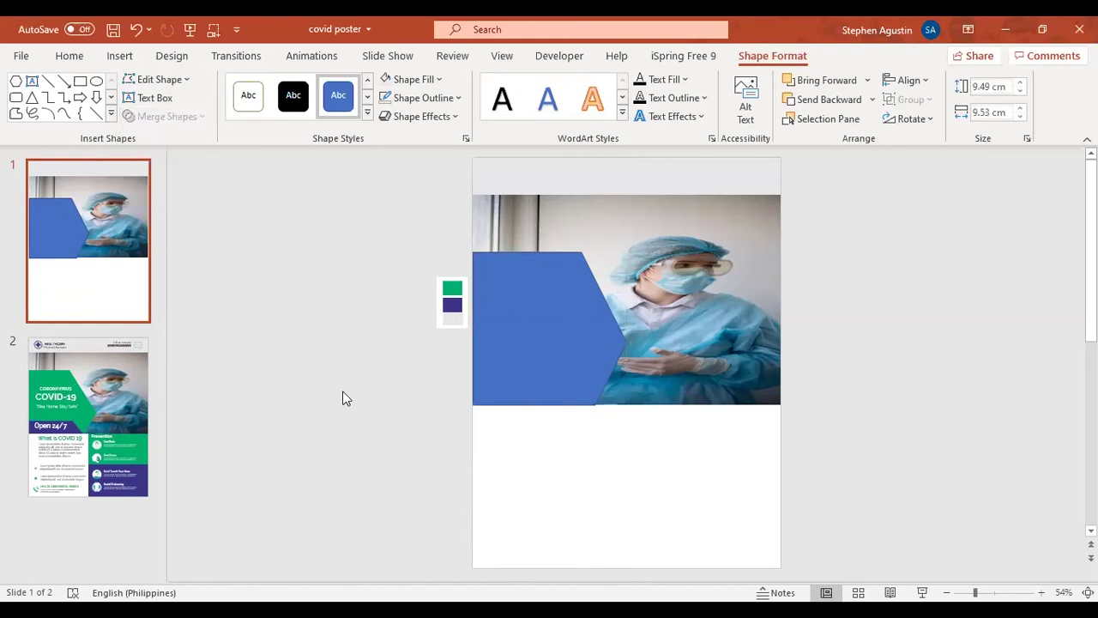
left_click(343, 397)
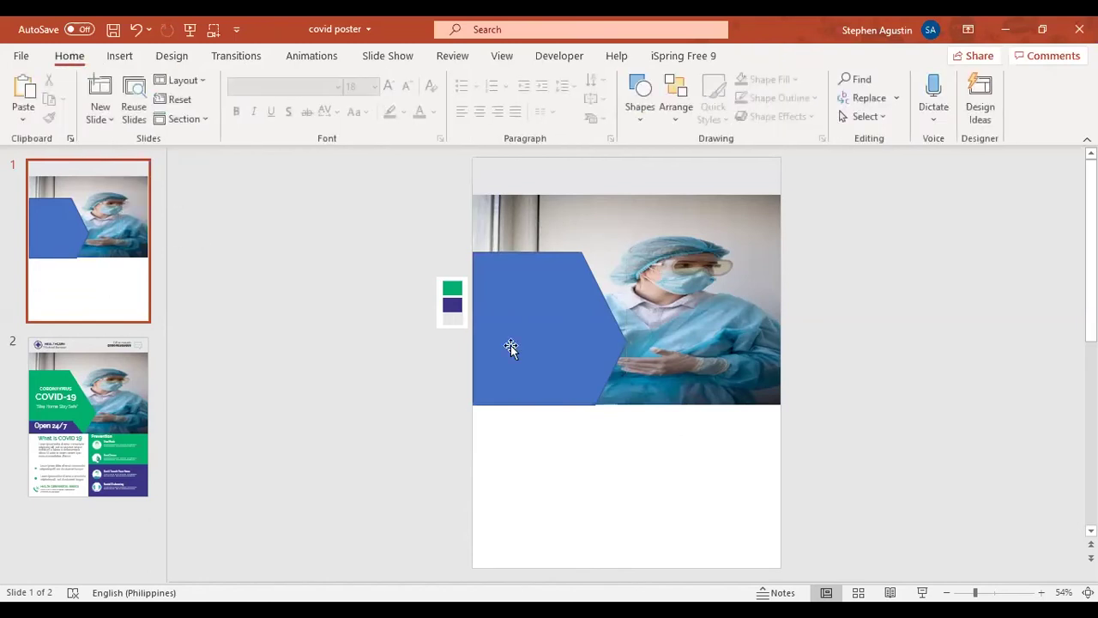
- Fill the arrow panel with the green swatch colour via the eyedropper
left_click(559, 347)
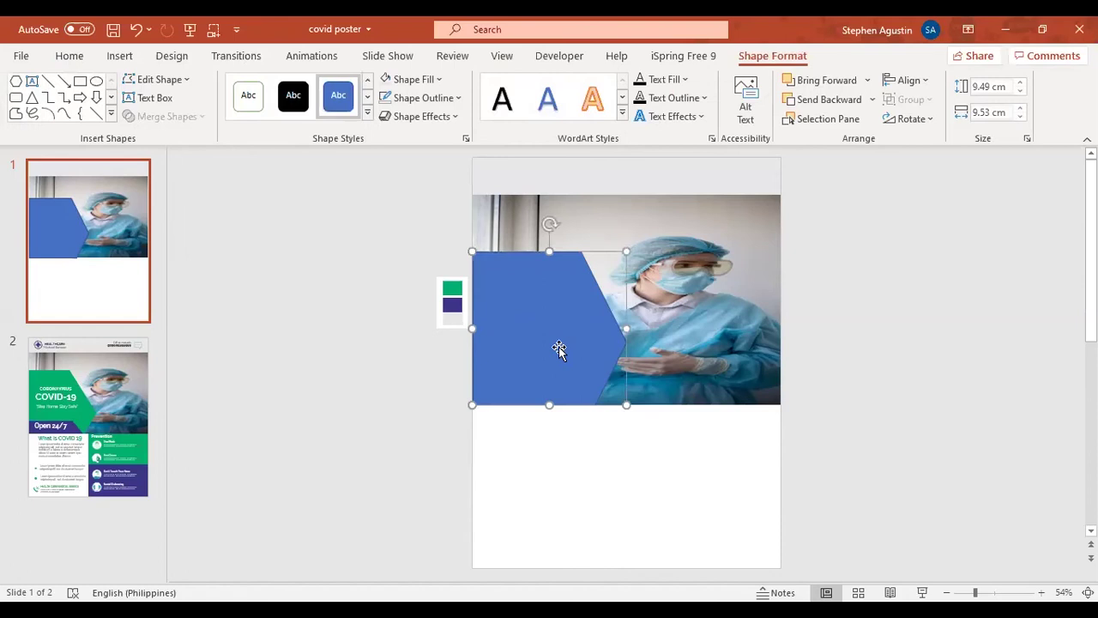
left_click(437, 86)
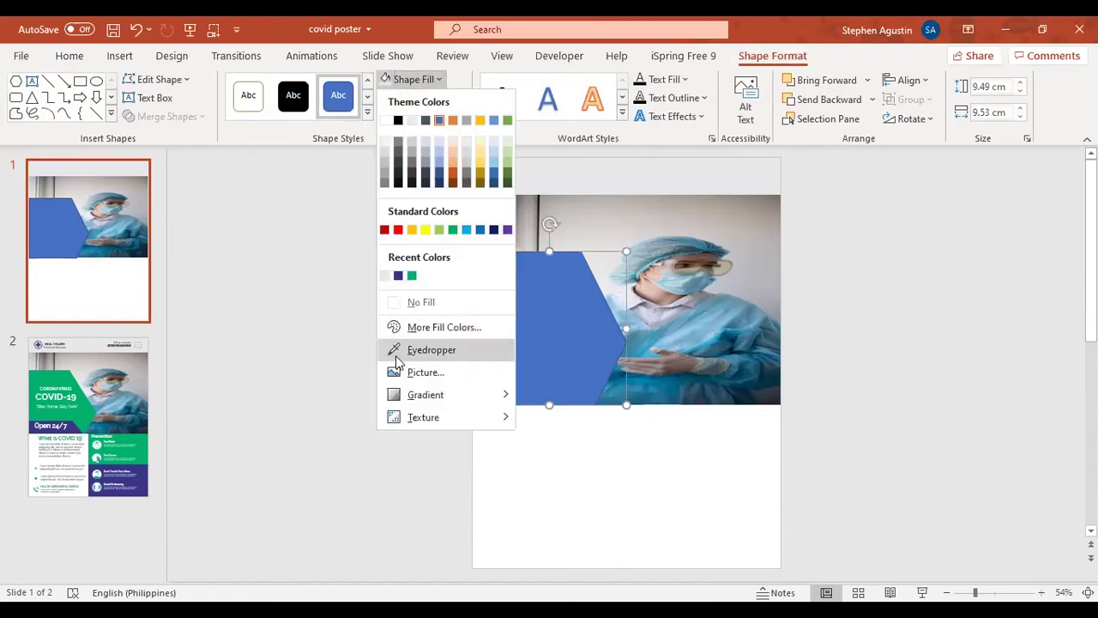
left_click(420, 350)
left_click(452, 288)
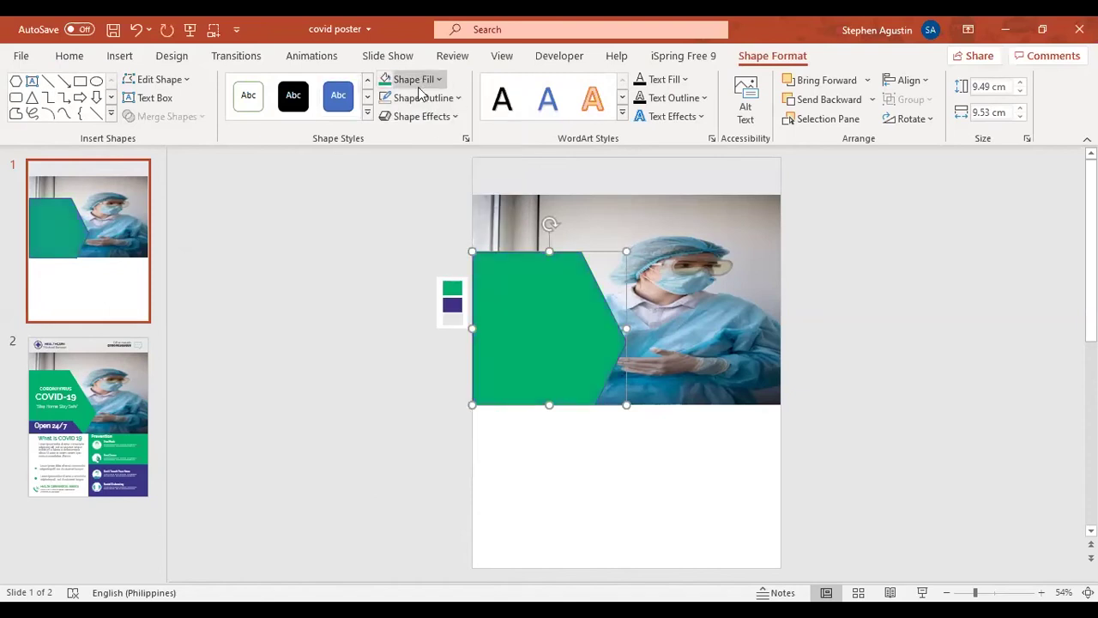
left_click(301, 380)
- Duplicate the panel, colour the copy purple, and overlap it on the green panel's left edge
left_click_drag(577, 346, 311, 411)
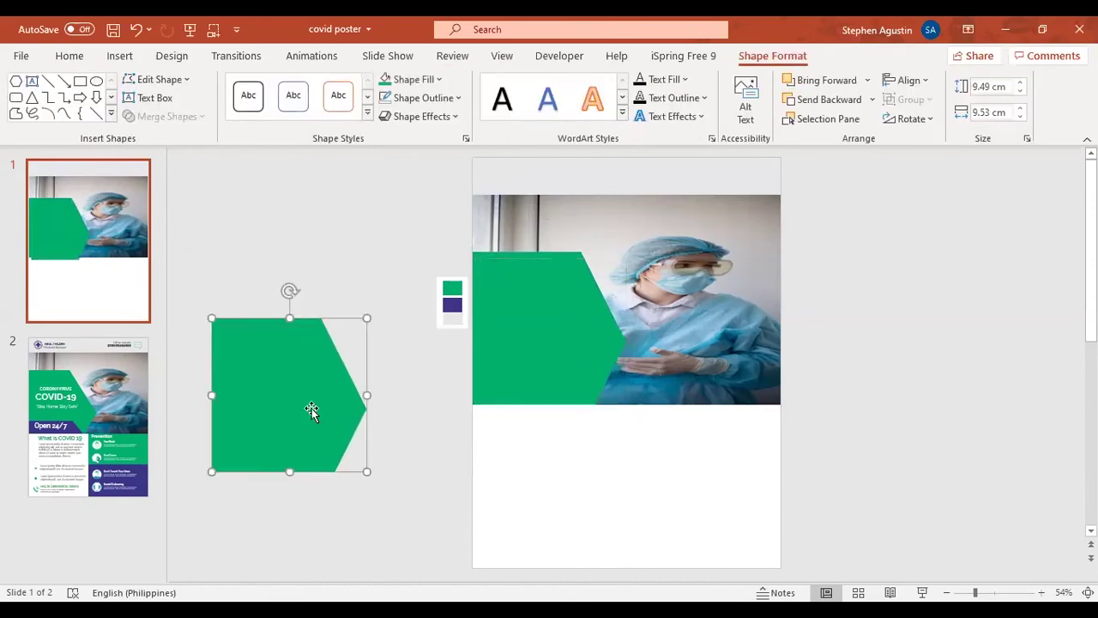
left_click(436, 80)
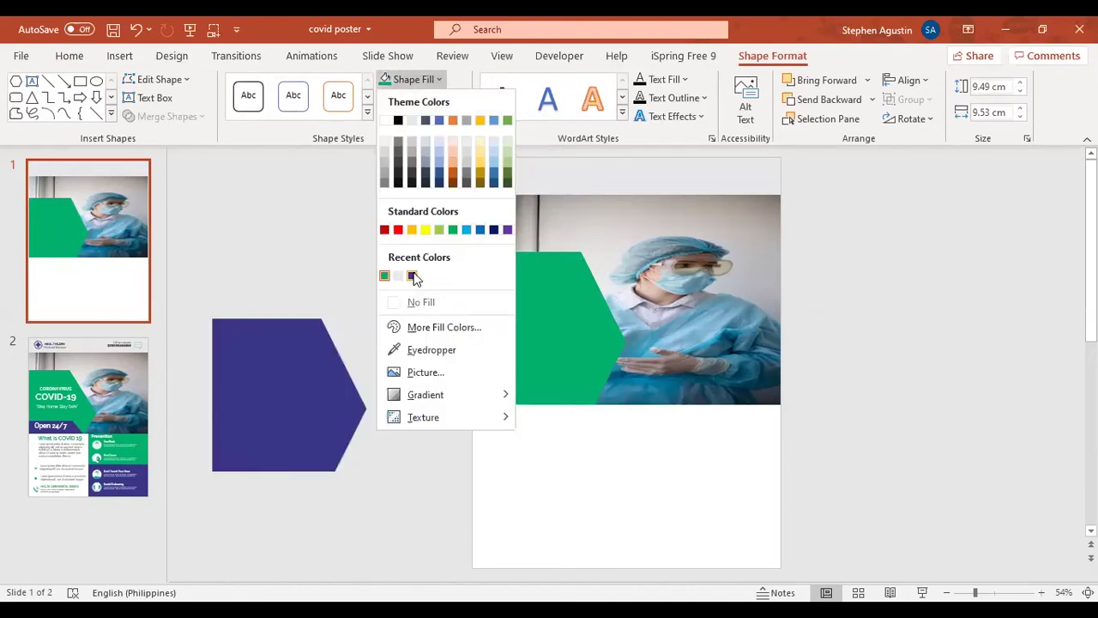
left_click(413, 276)
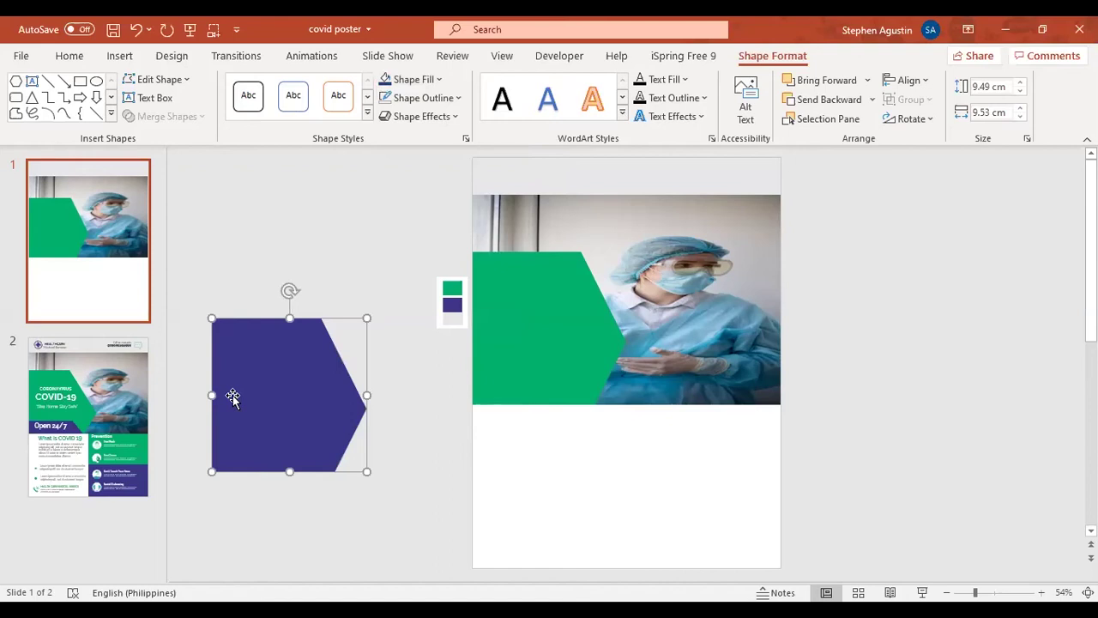
left_click_drag(233, 397, 375, 375)
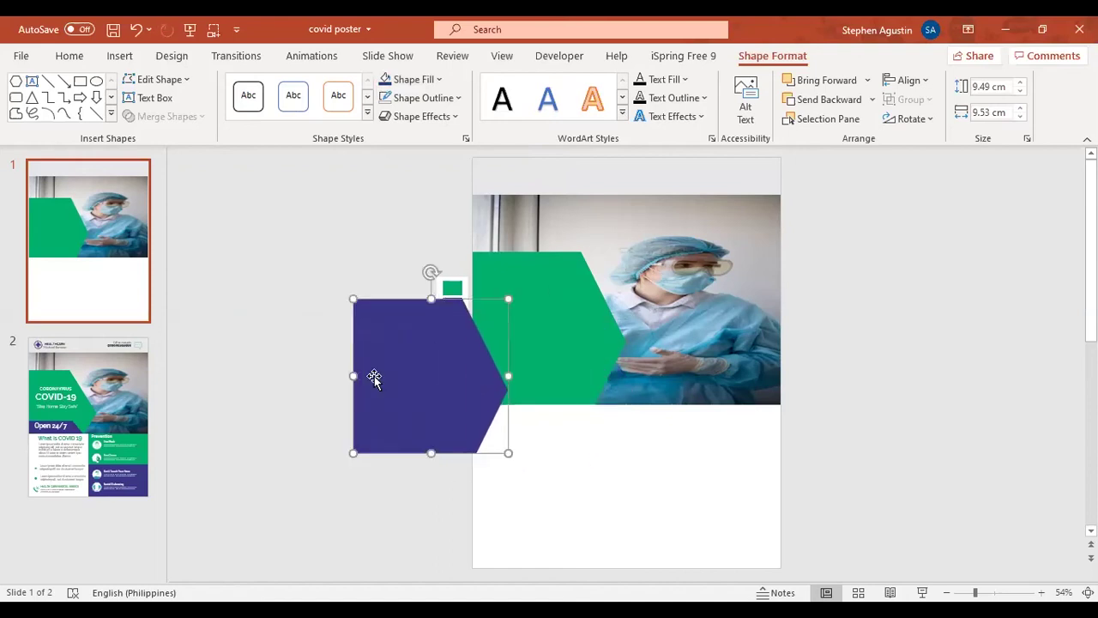
left_click(118, 58)
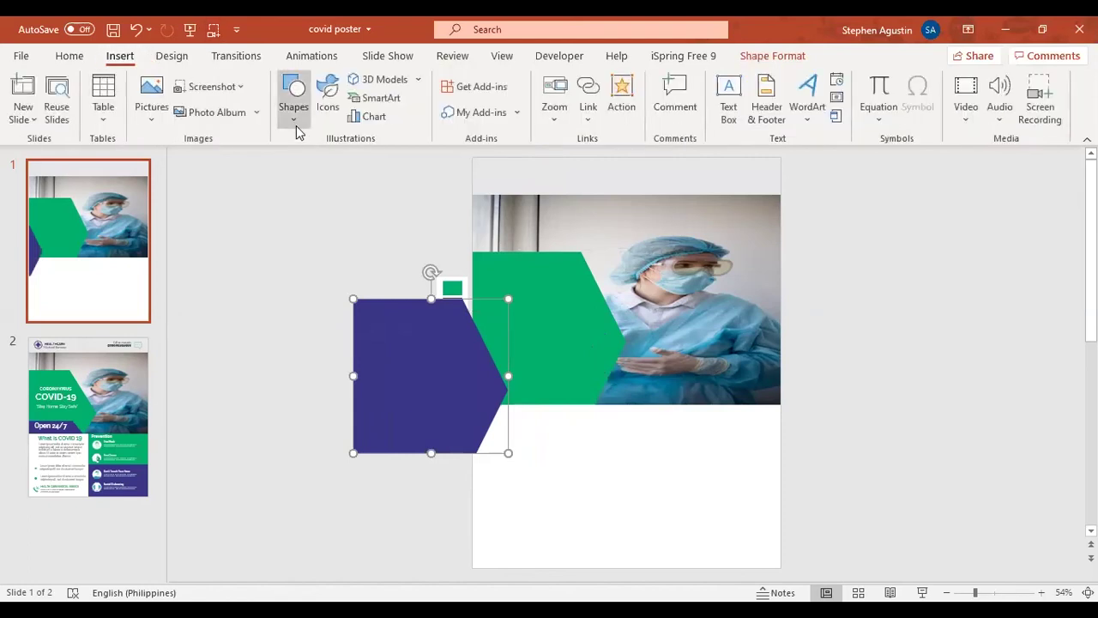
- Subtract a rectangle from the purple panel, leaving a thin purple strip
left_click(296, 129)
left_click(288, 169)
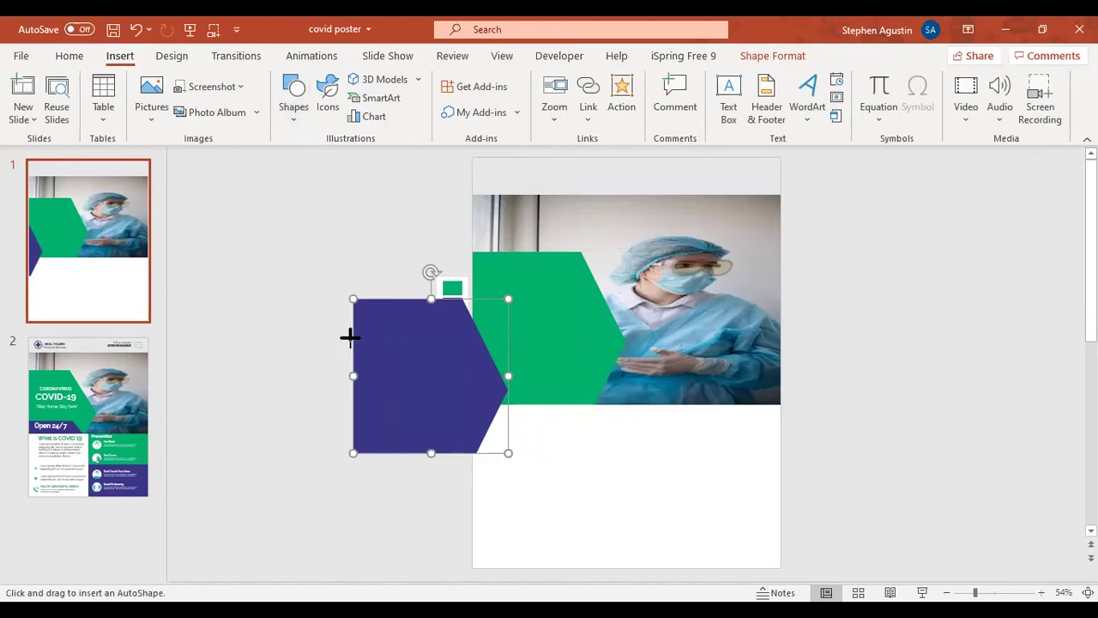
left_click_drag(350, 337, 535, 480)
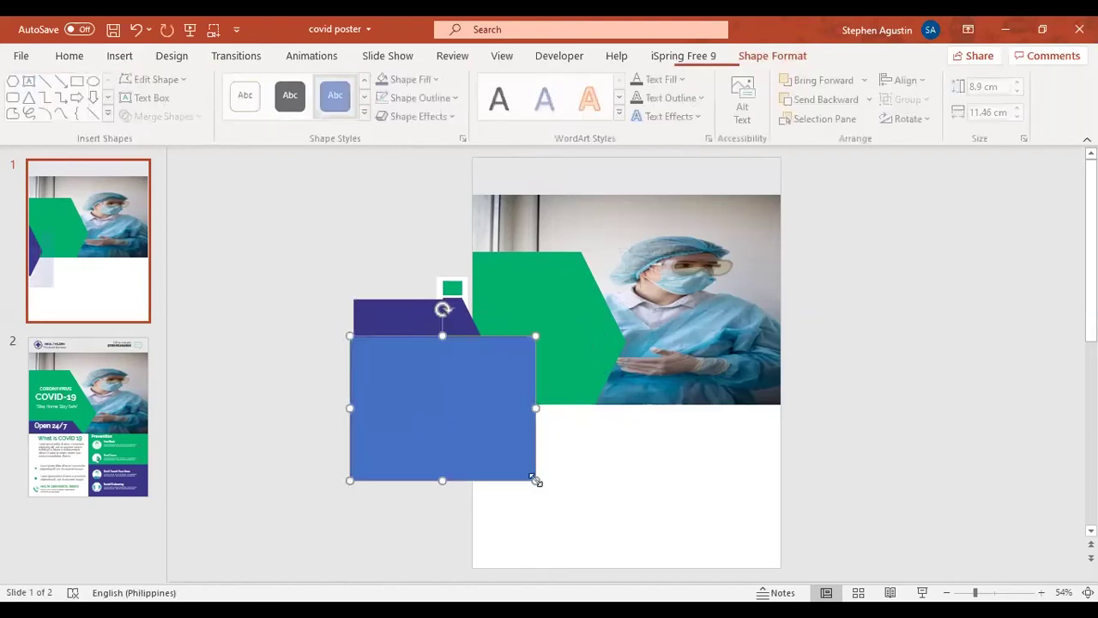
left_click(243, 358)
left_click(394, 322)
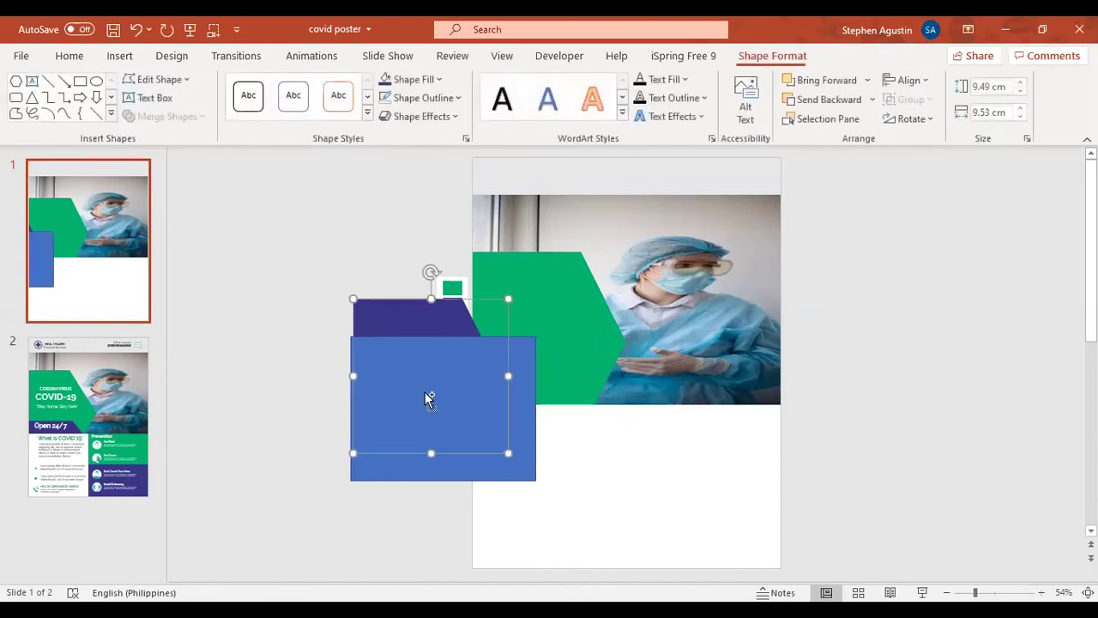
left_click(512, 469, "shift")
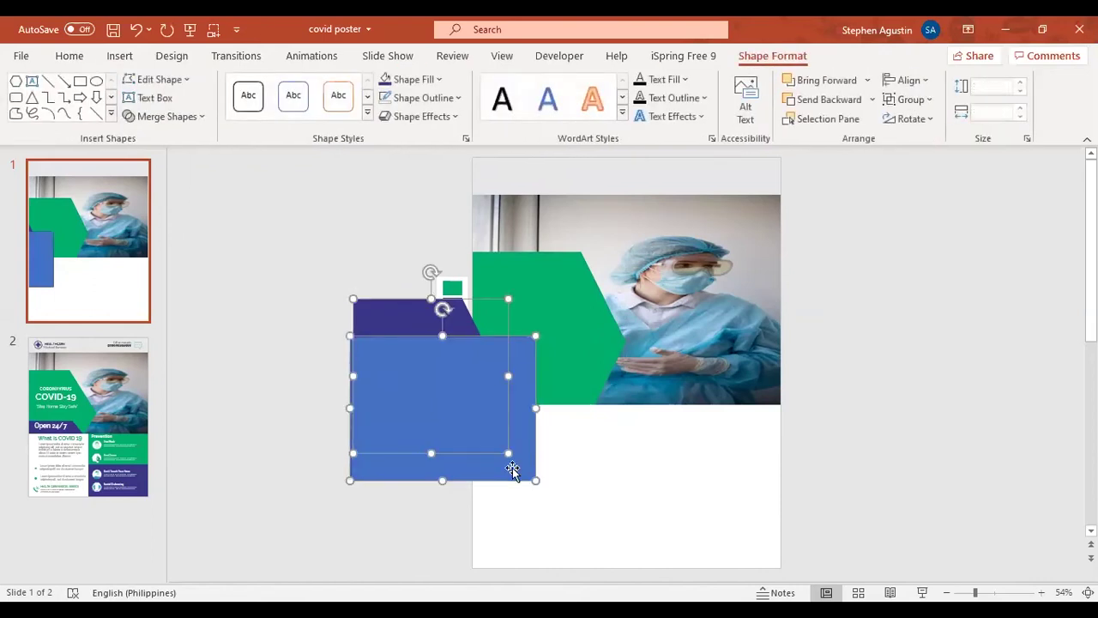
left_click(178, 117)
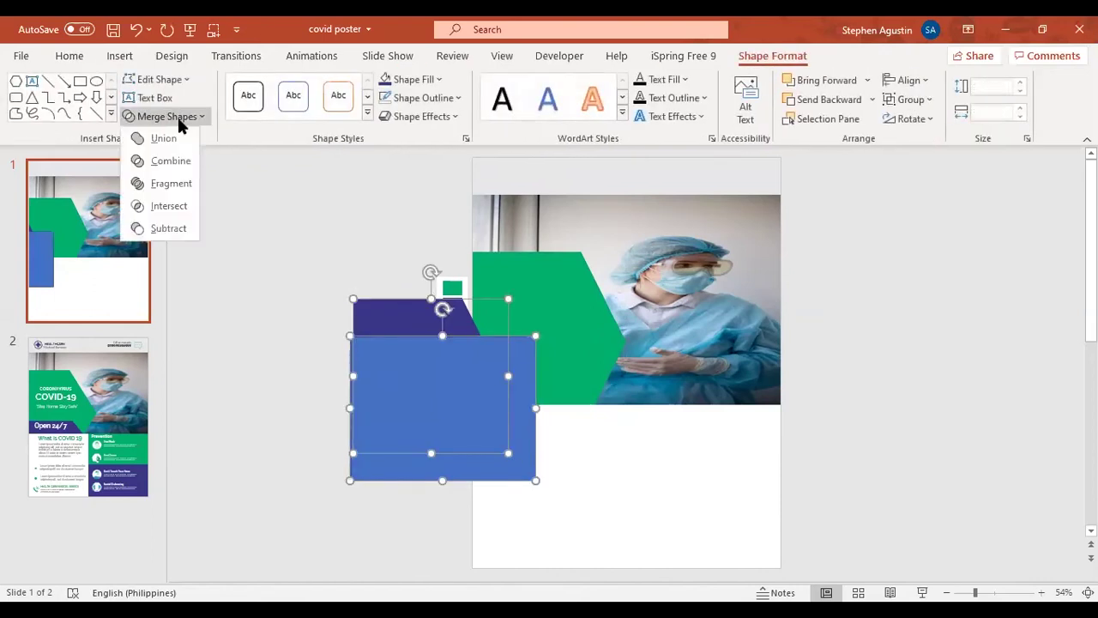
left_click(168, 228)
- Position the strip along the green panel's bottom, sized about 1.48 × 7.42 cm
left_click_drag(414, 334, 510, 385)
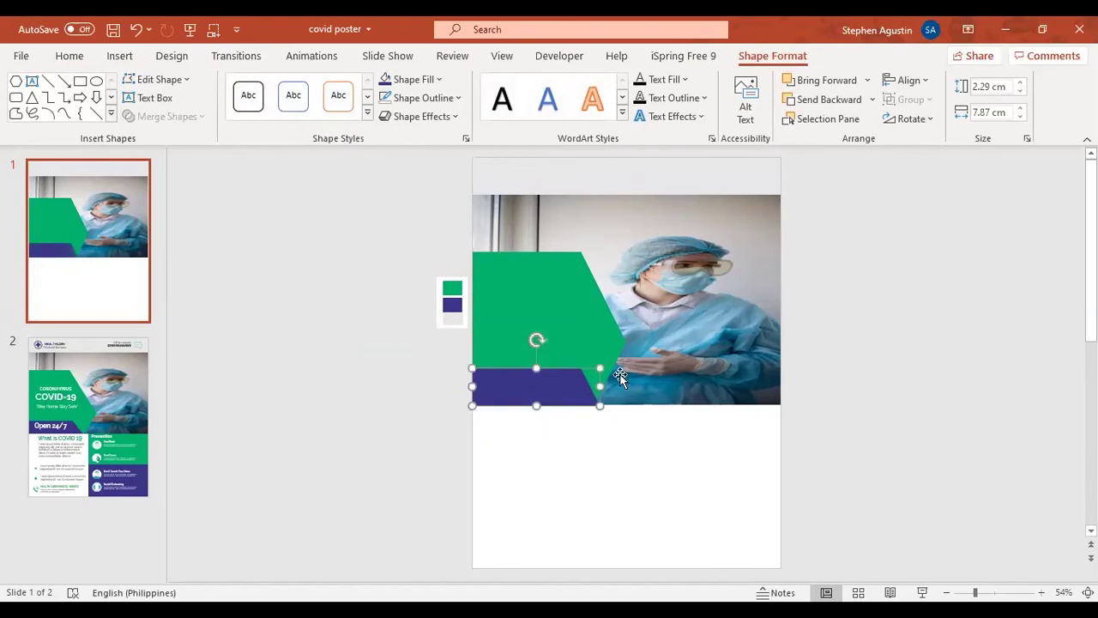
left_click(592, 382)
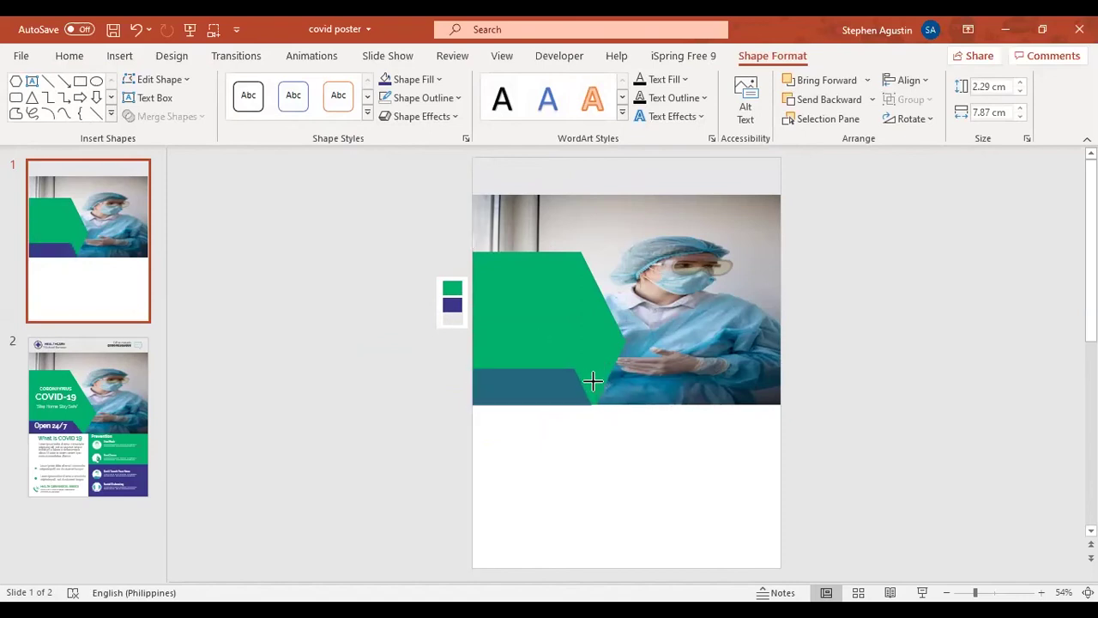
left_click_drag(595, 381, 597, 383)
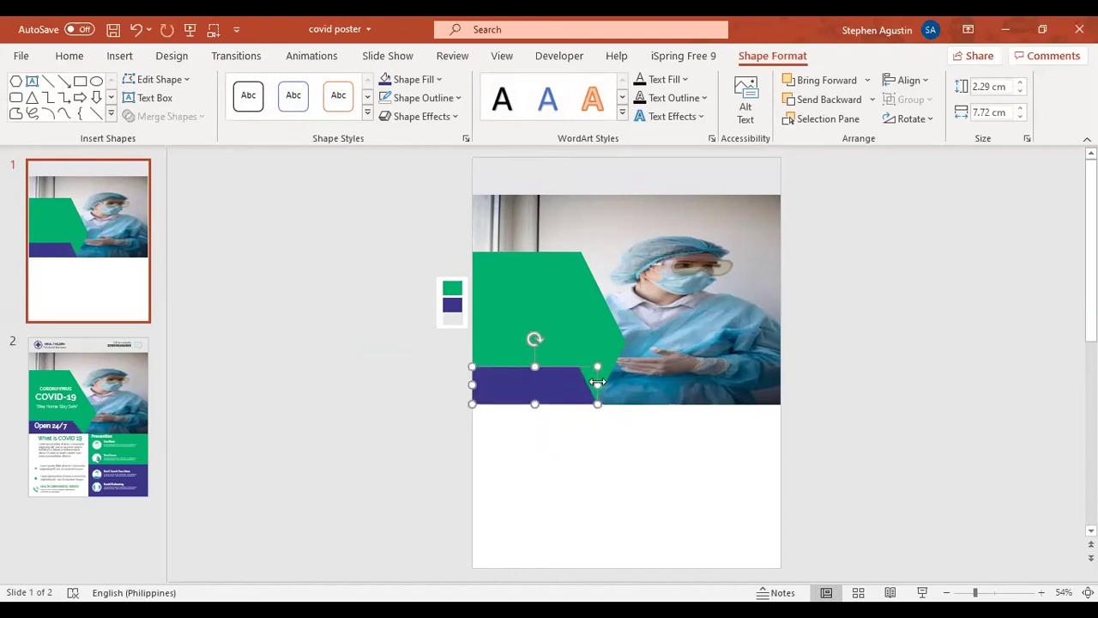
left_click(439, 413)
left_click(554, 387)
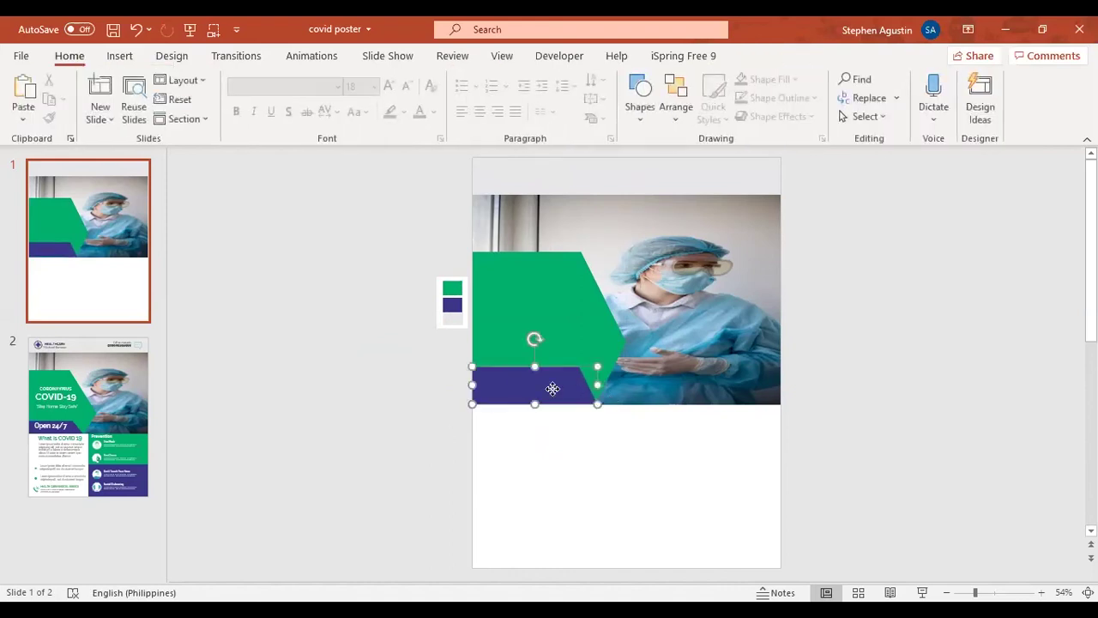
mouse_move(599, 385)
left_mouse_down()
mouse_move(575, 385)
mouse_move(590, 385)
left_mouse_up()
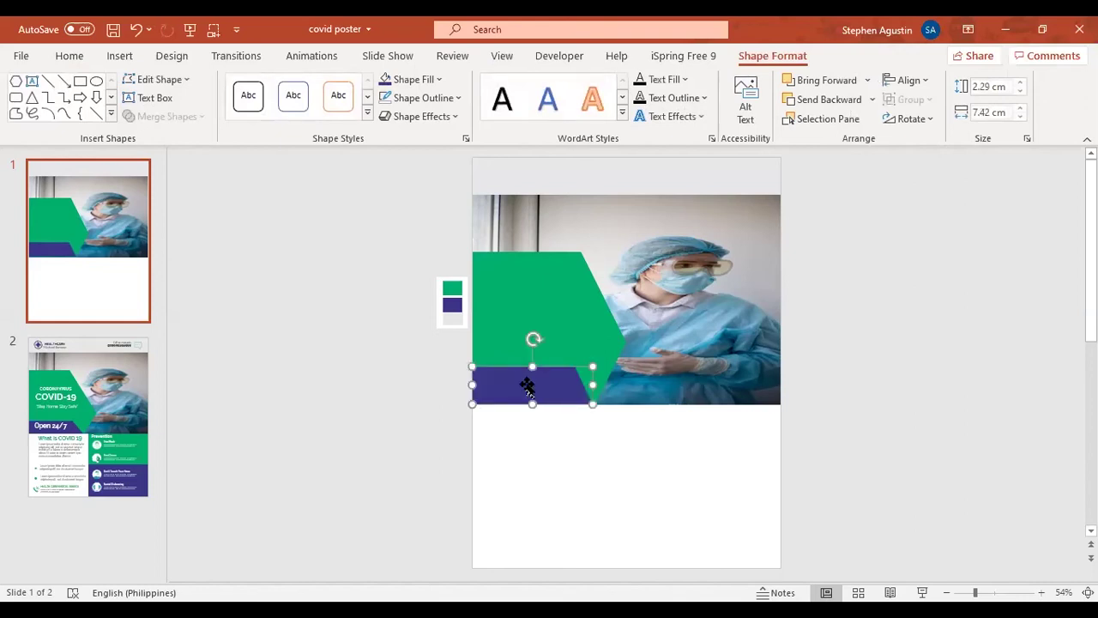
left_click_drag(530, 369, 535, 374)
left_click(358, 405)
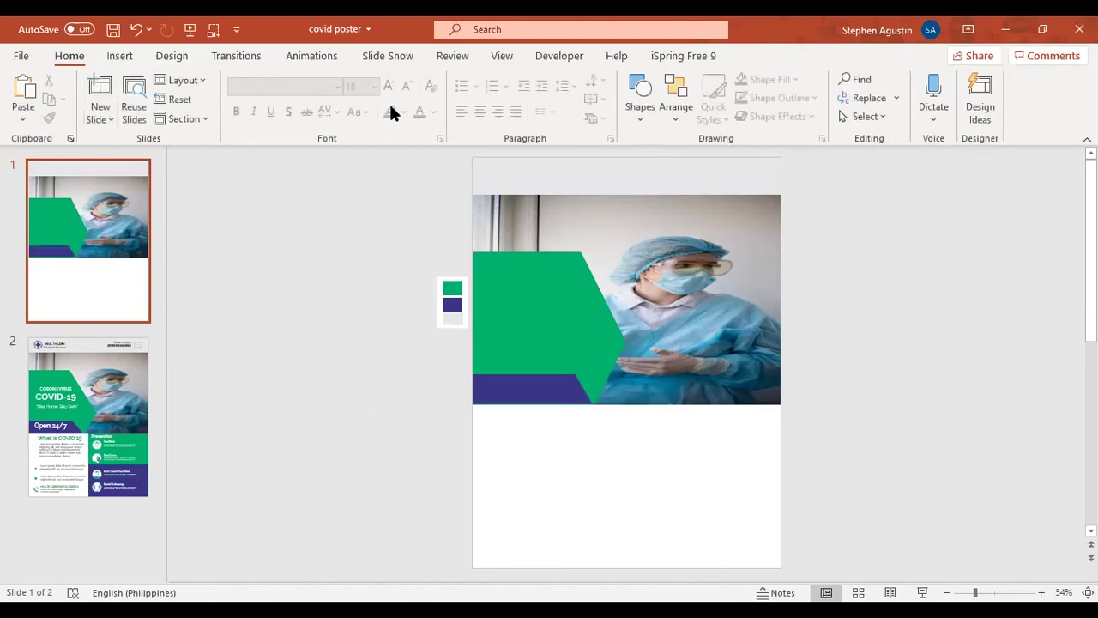
- Add a green rectangle, 9.2 cm wide and 5.11 cm tall, below the photo's right side
left_click(110, 434)
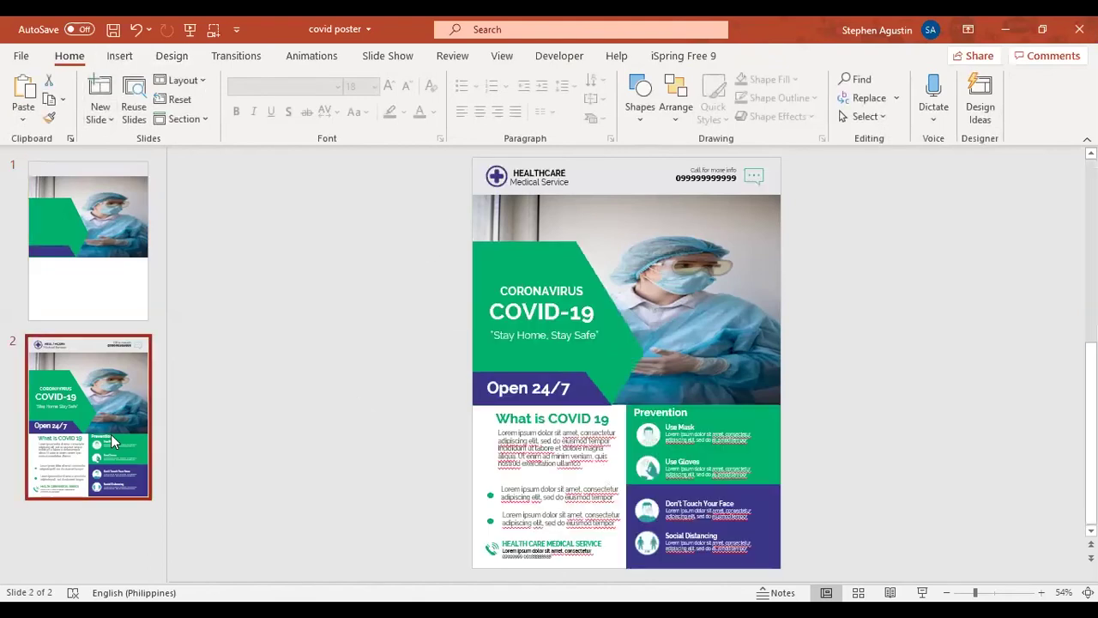
left_click(102, 294)
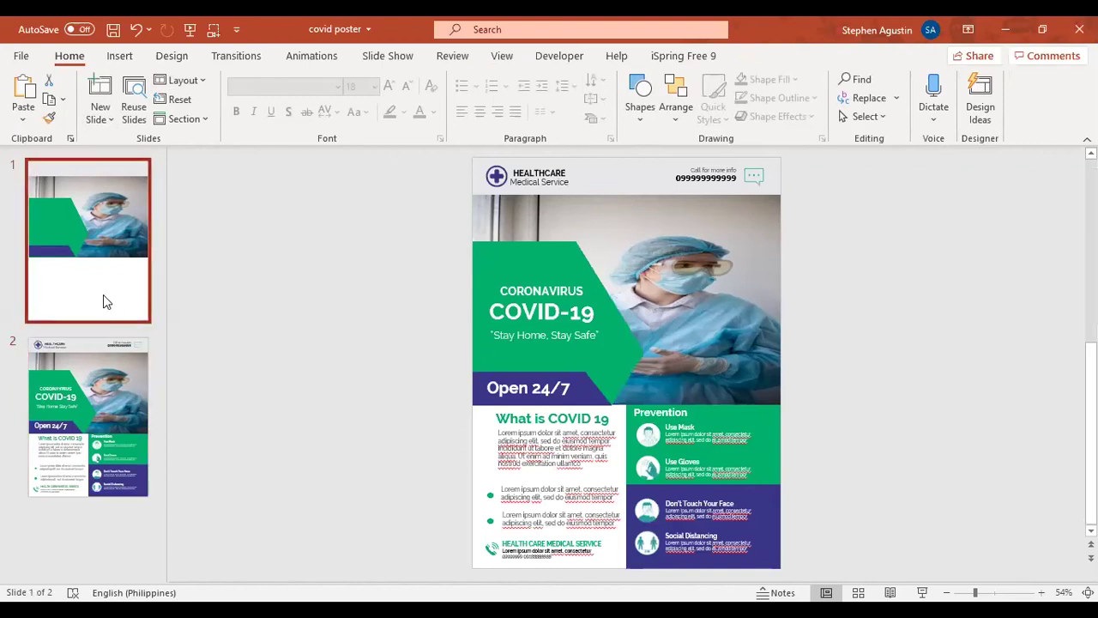
left_click(636, 115)
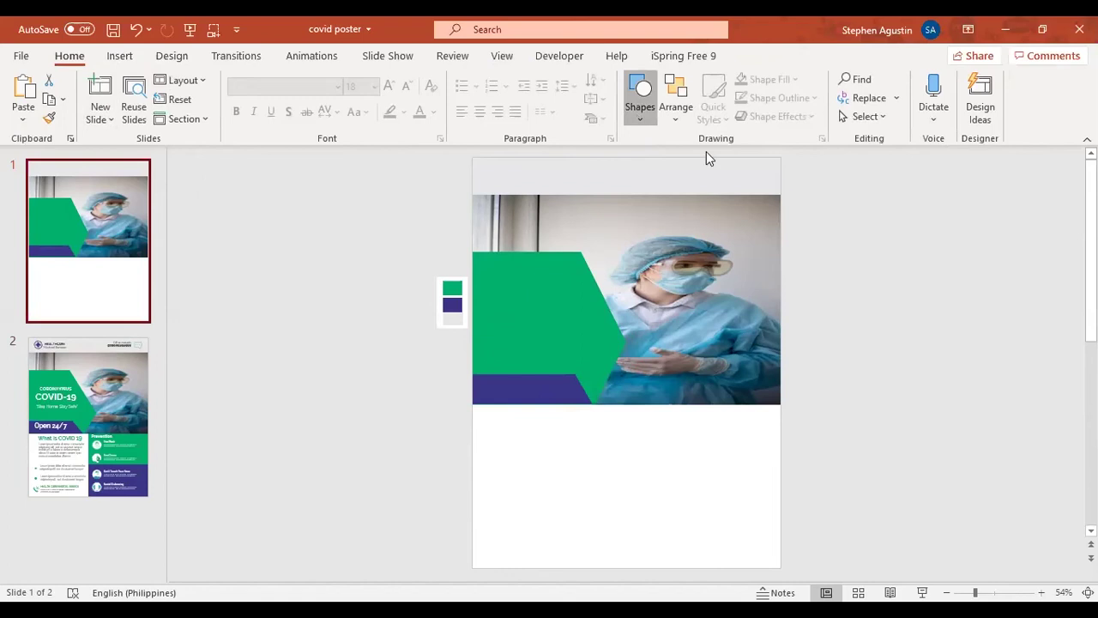
left_click(702, 160)
left_click_drag(249, 269, 410, 374)
left_click_drag(341, 306, 715, 449)
left_click_drag(620, 459, 631, 459)
left_click_drag(708, 519, 706, 488)
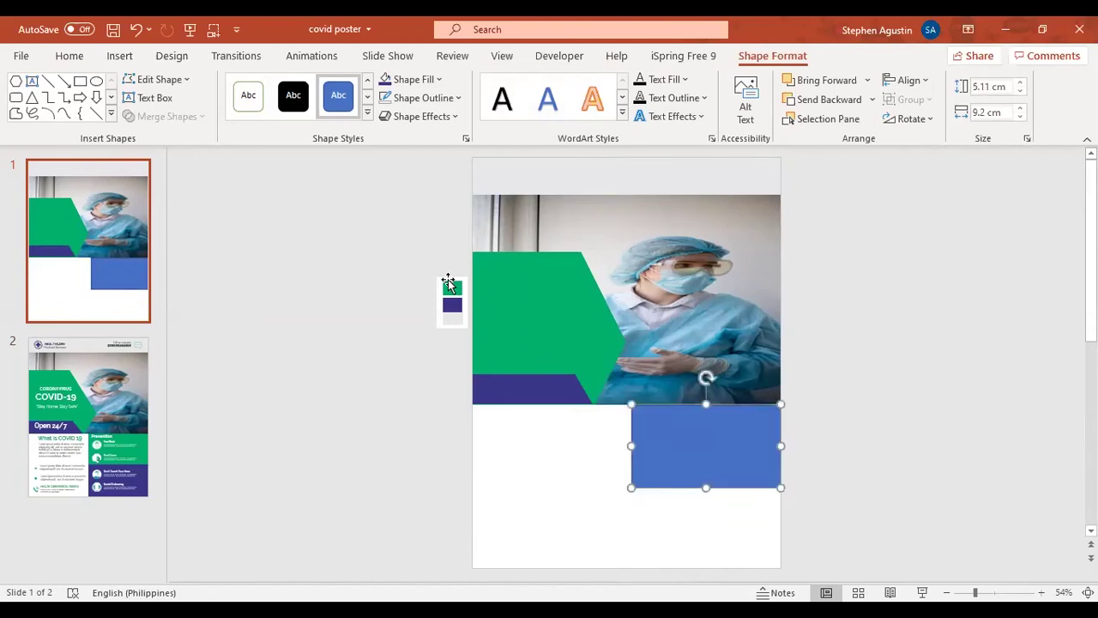
left_click(411, 80)
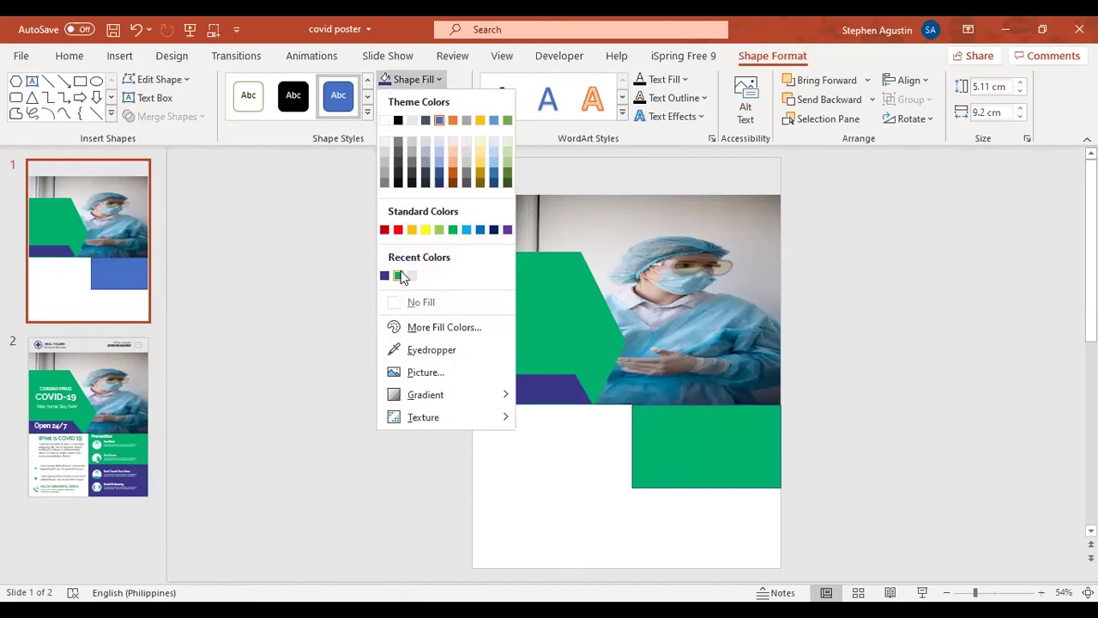
left_click(400, 276)
- Copy the green rectangle as a purple panel placed directly below it
left_click(724, 299)
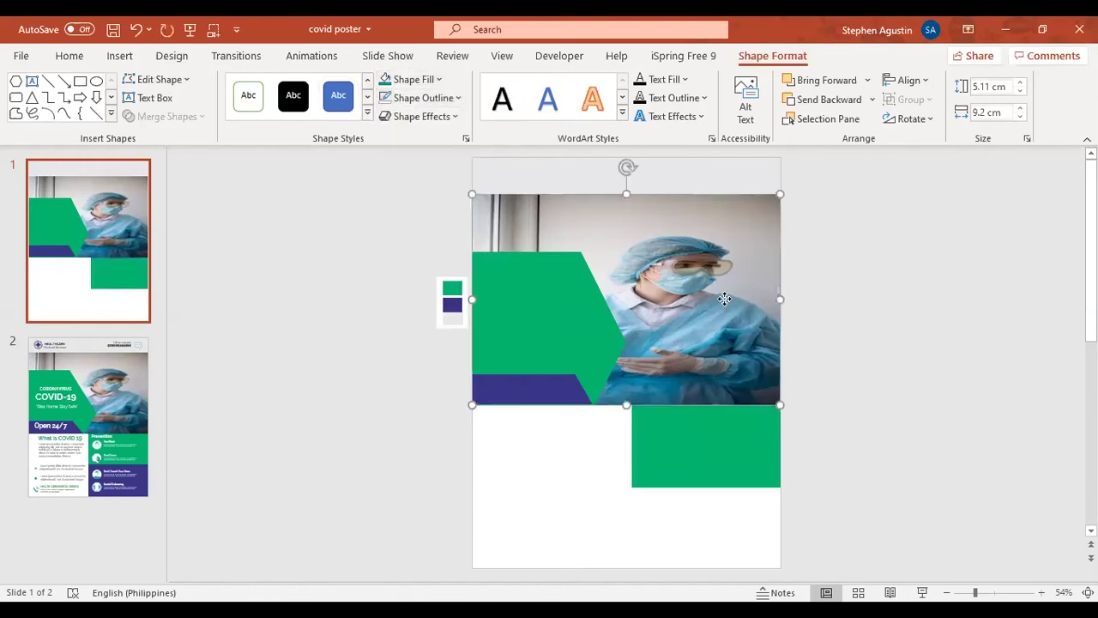
left_click(899, 441)
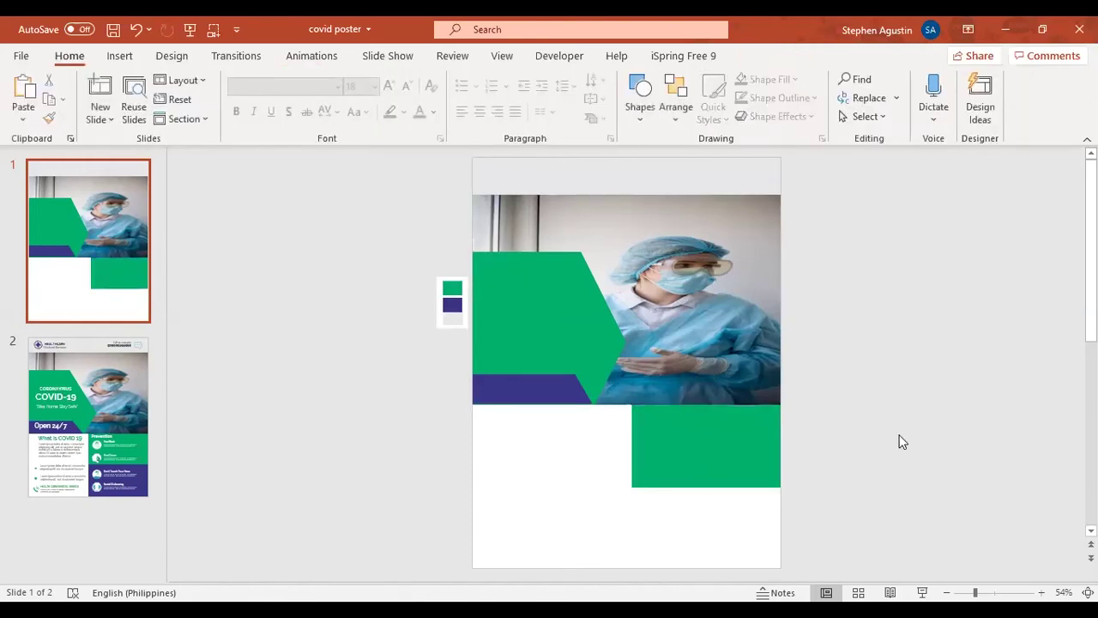
left_click(723, 466)
left_click_drag(723, 464, 728, 471)
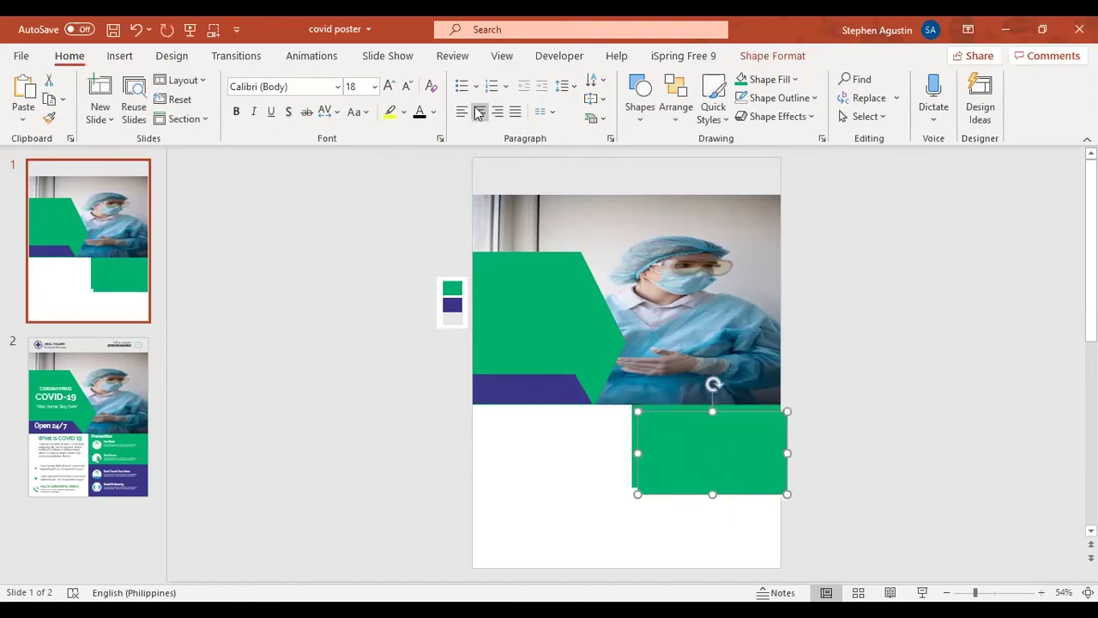
left_click(769, 83)
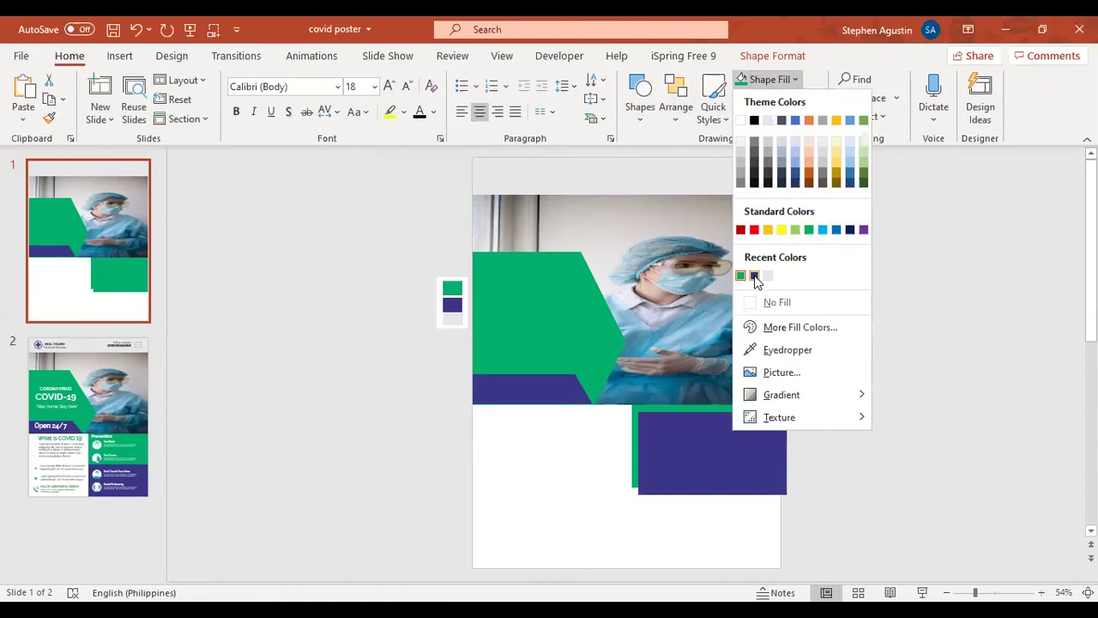
left_click_drag(713, 454, 715, 525)
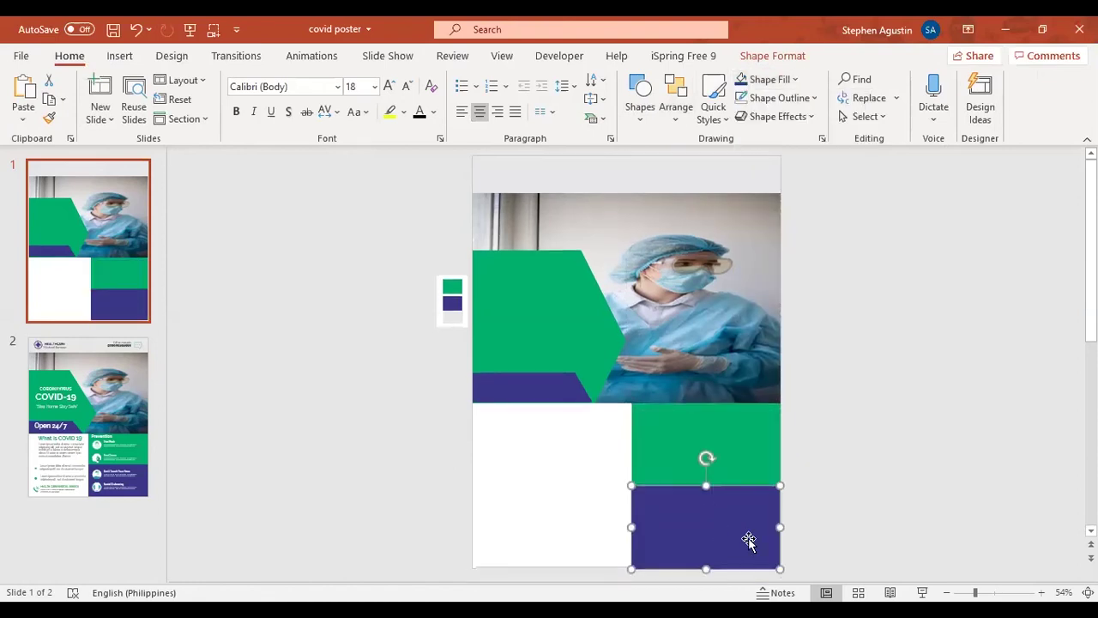
left_click_drag(706, 568, 704, 568)
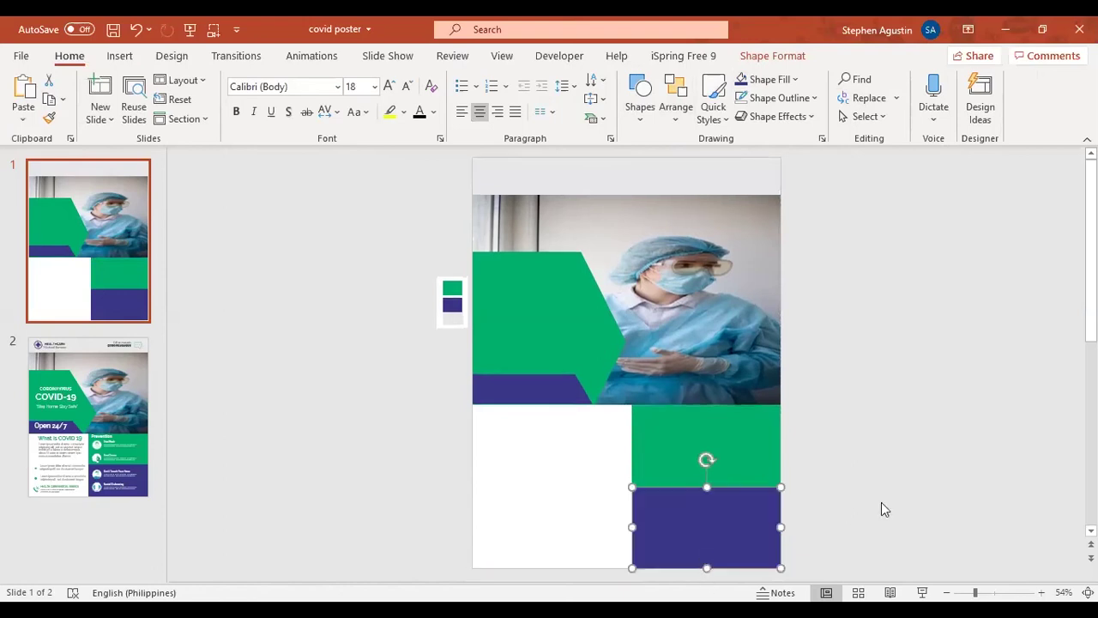
left_click(909, 507)
- Align the green panel's bottom edge flush with the purple panel's top
left_click(726, 443)
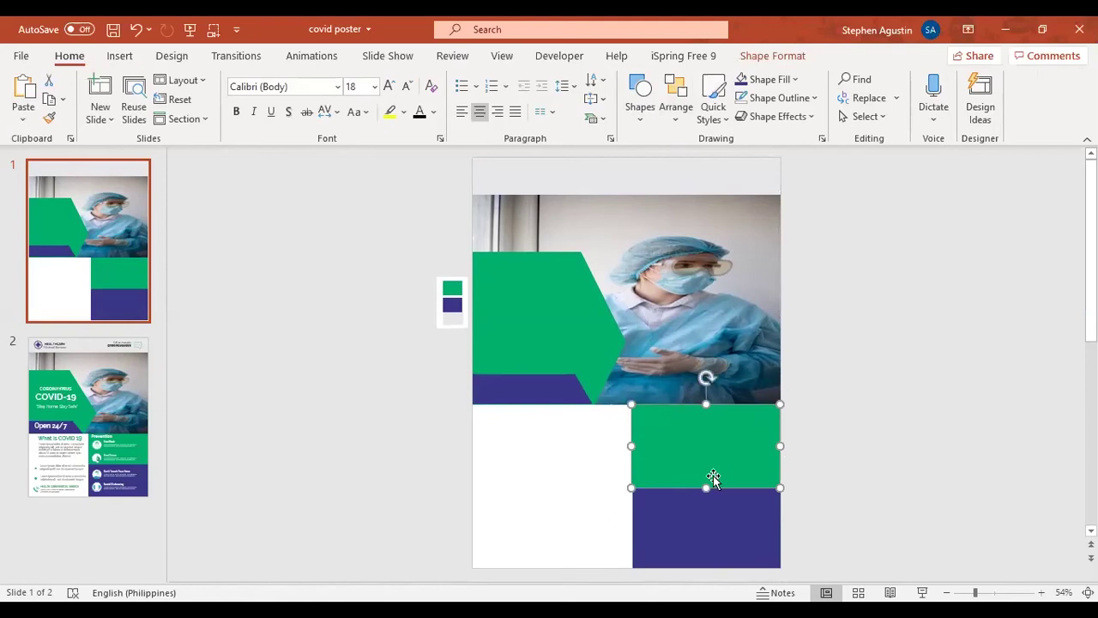
left_click_drag(704, 486, 704, 483)
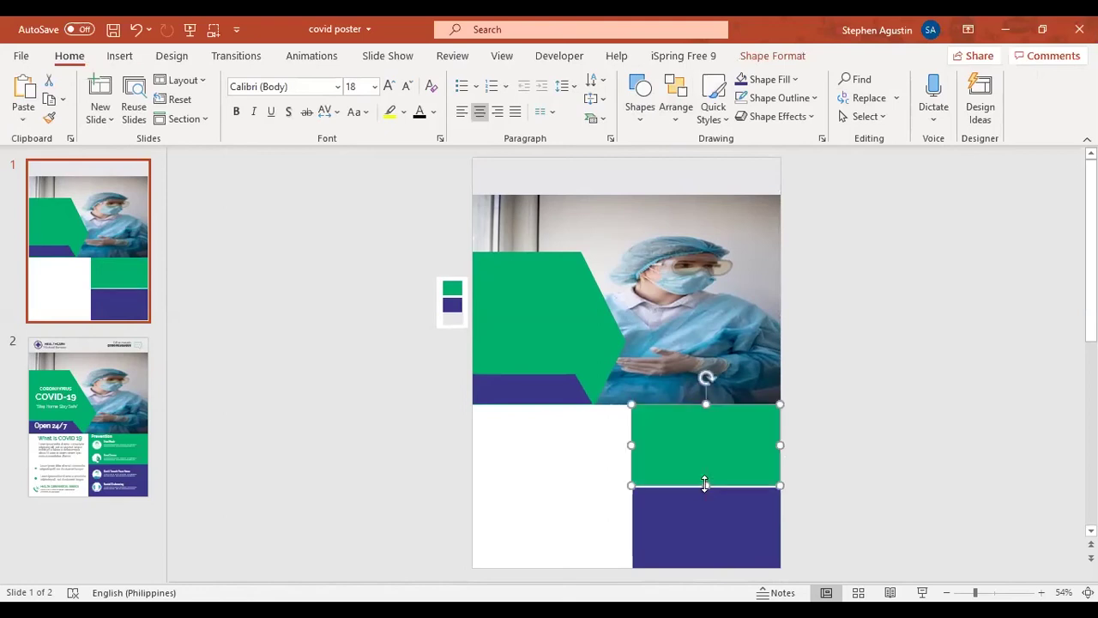
left_click(707, 529)
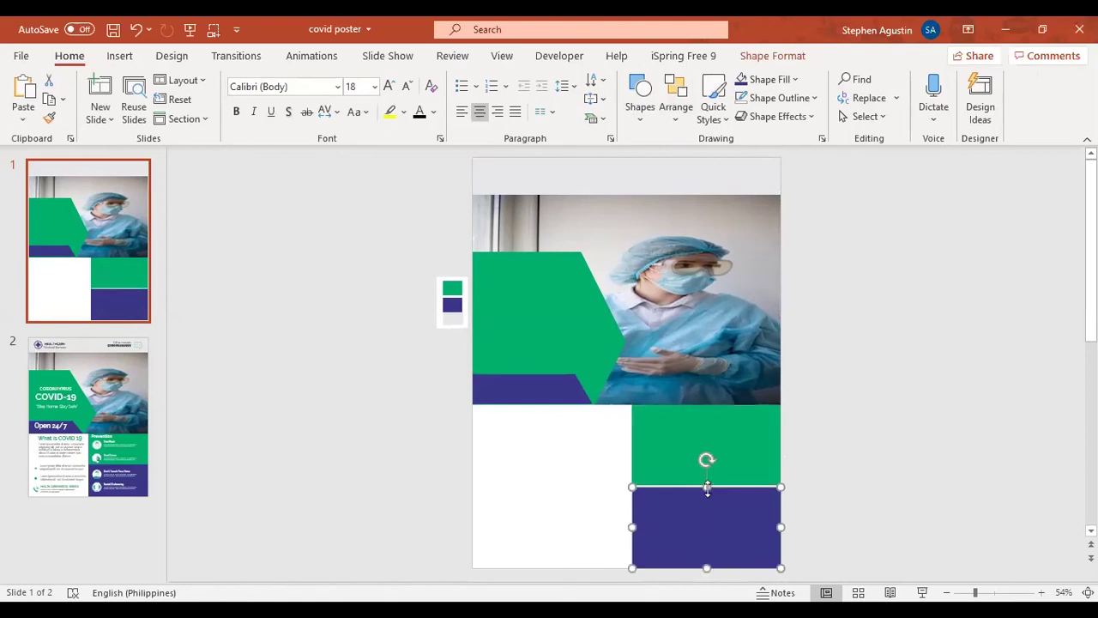
left_click_drag(707, 487, 706, 486)
left_click_drag(630, 524, 630, 523)
left_click(723, 436)
left_click_drag(705, 486, 703, 487)
left_click(872, 503)
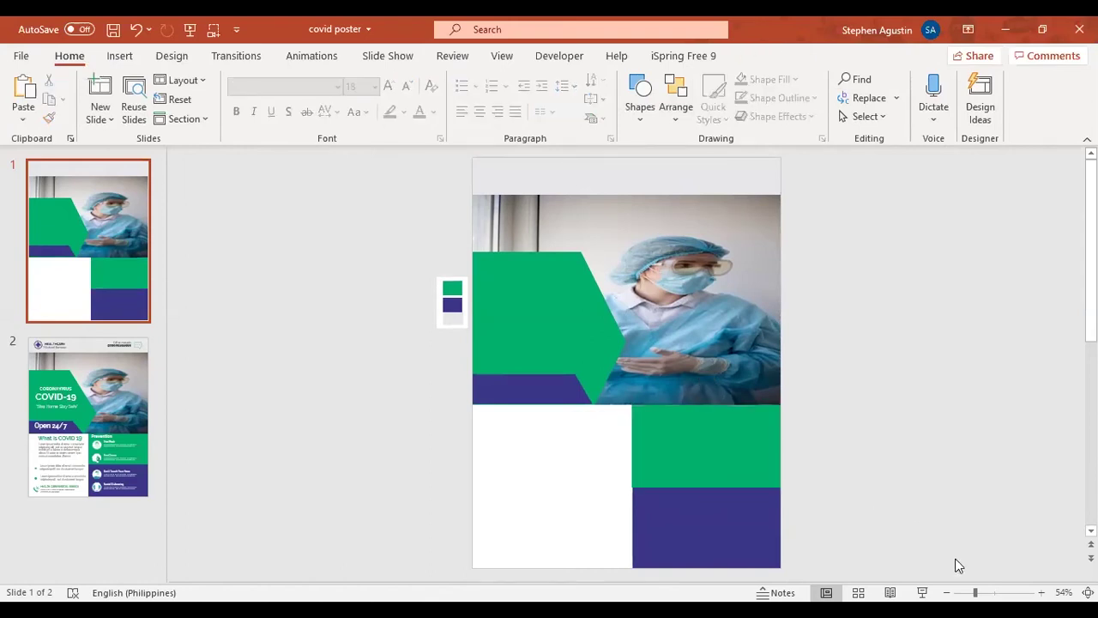
scroll(812, 495, "down", 1)
left_click(733, 518)
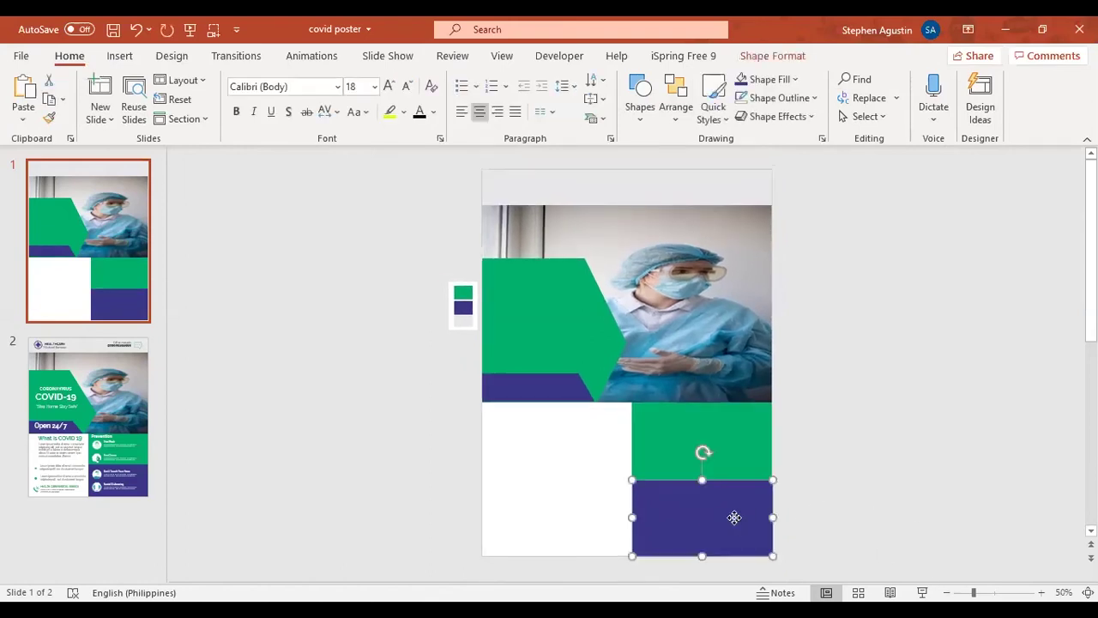
left_click(836, 525)
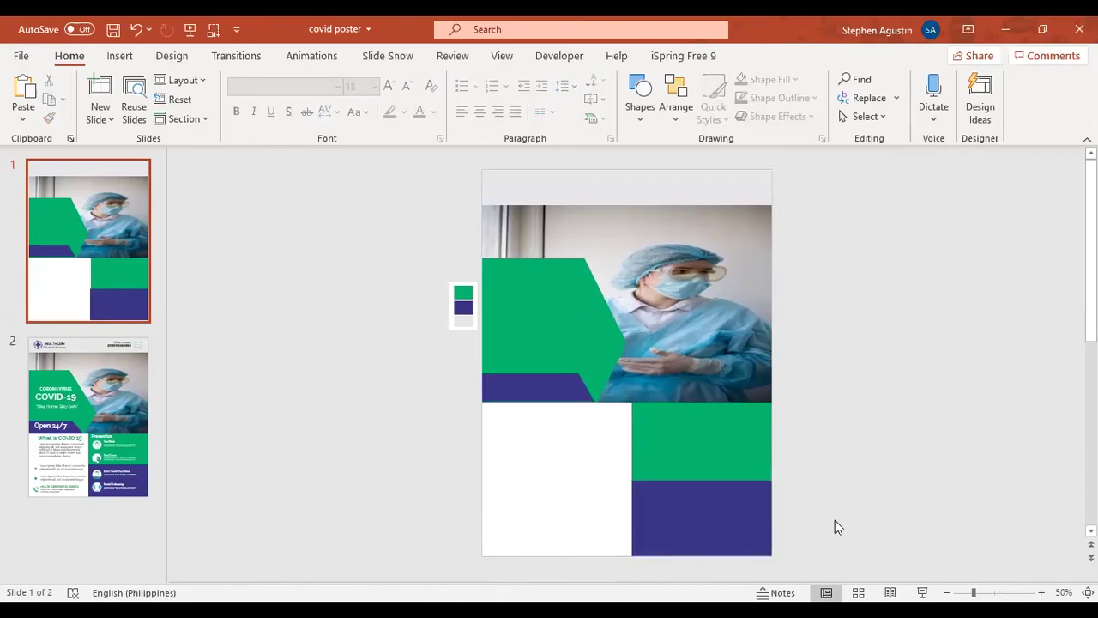
left_click(101, 384)
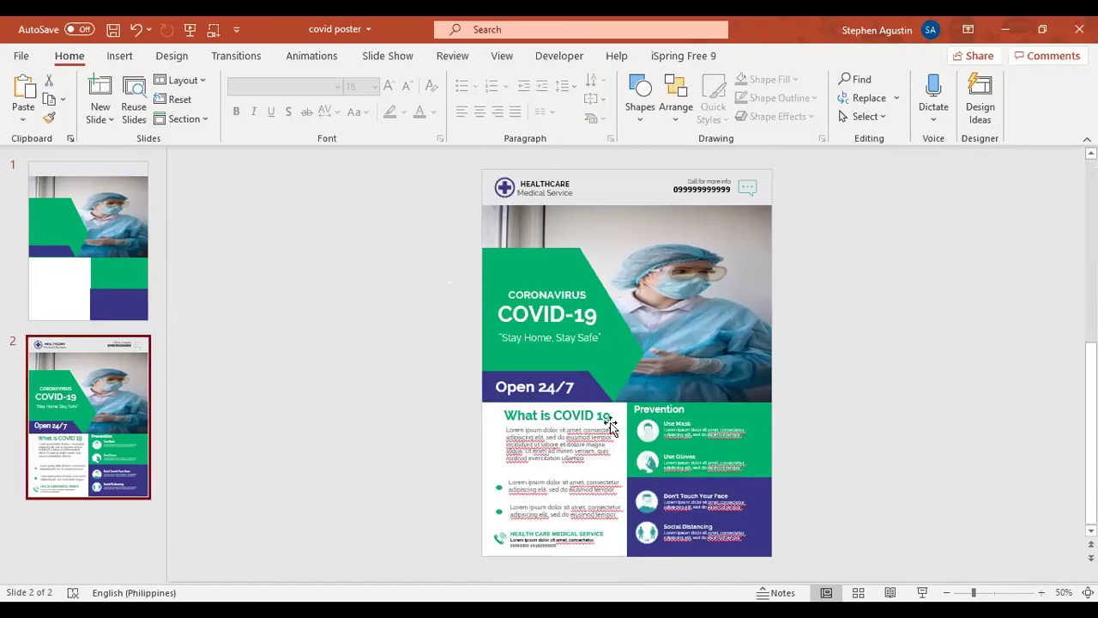
- Switch between the slide 1 draft and the slide 2 reference poster to compare them
left_click(643, 427)
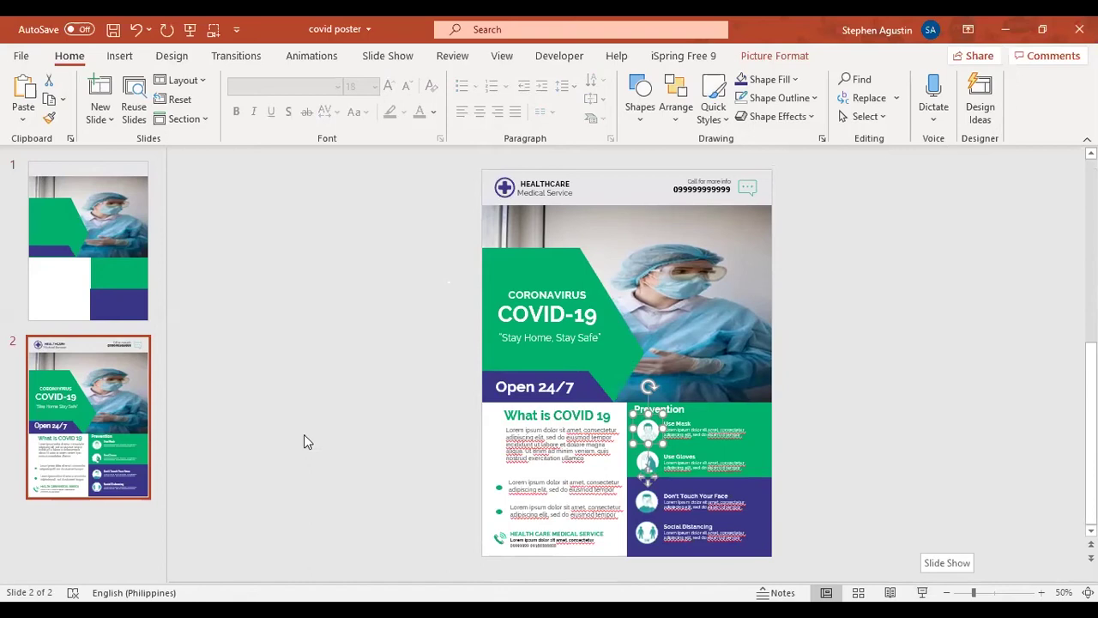
left_click(74, 270)
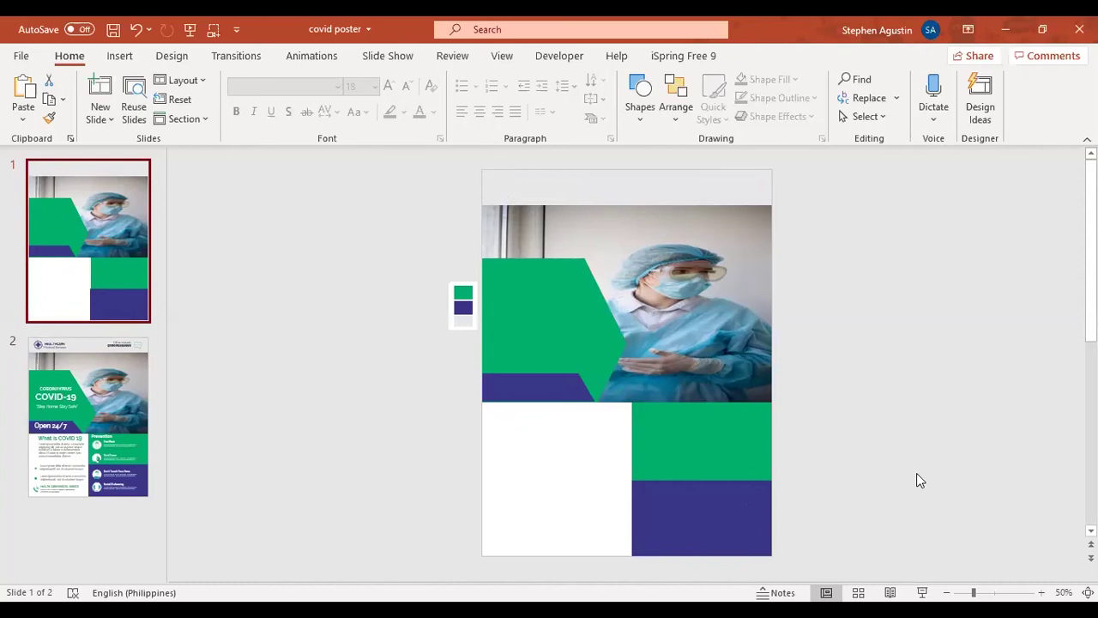
left_click(107, 421)
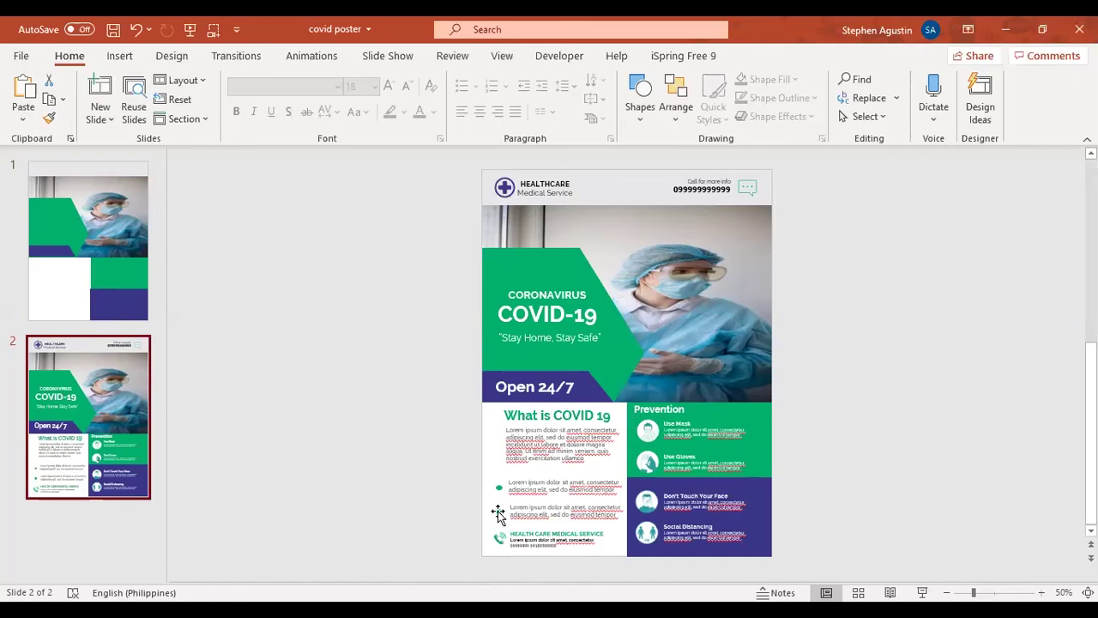
left_click(656, 435)
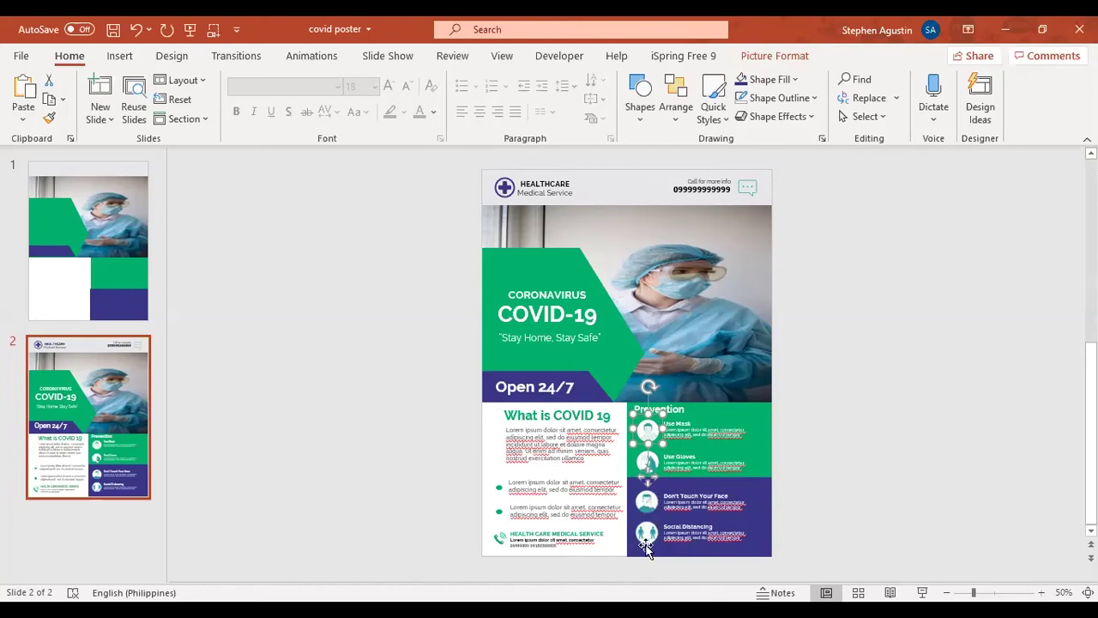
- Undo the accidental change to the Social Distancing icon on slide 2 and clear the selection
left_click(645, 547)
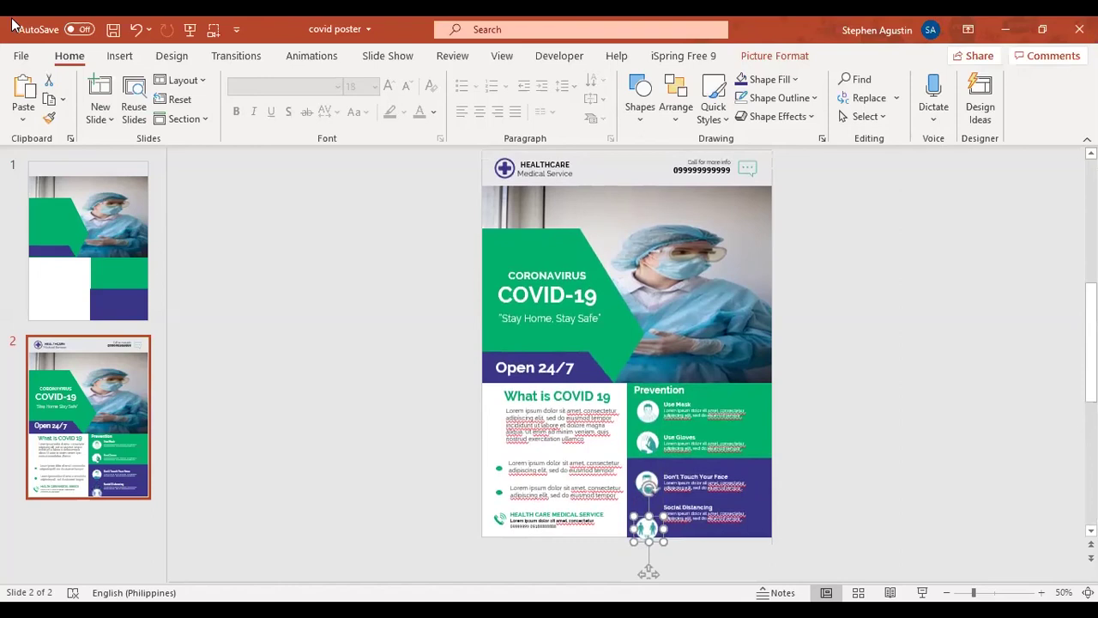
left_click(135, 29)
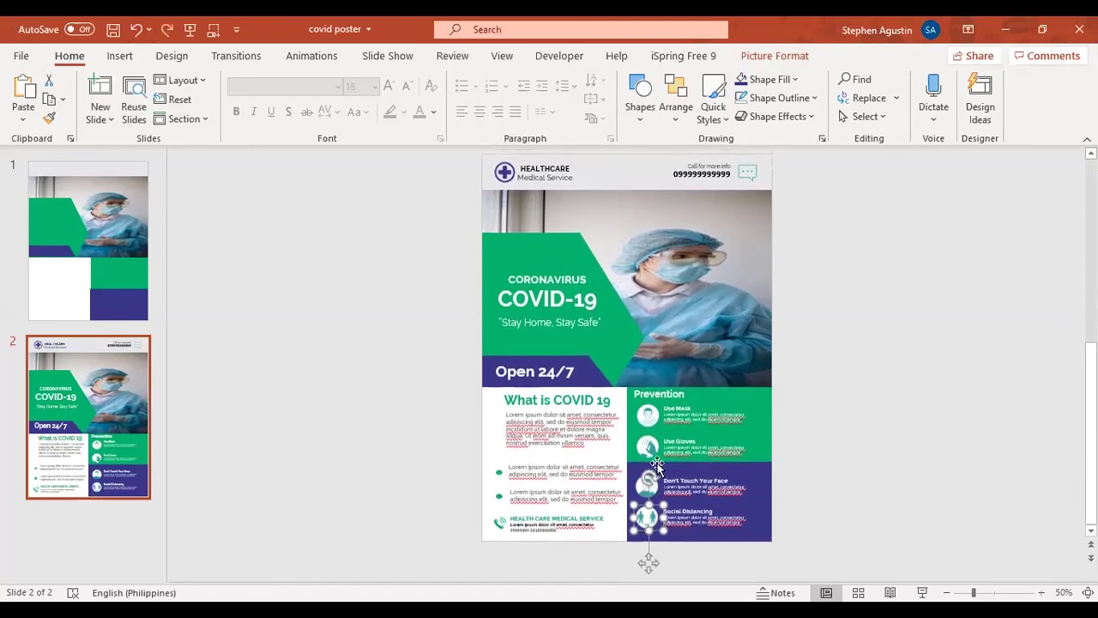
key("ctrl+y")
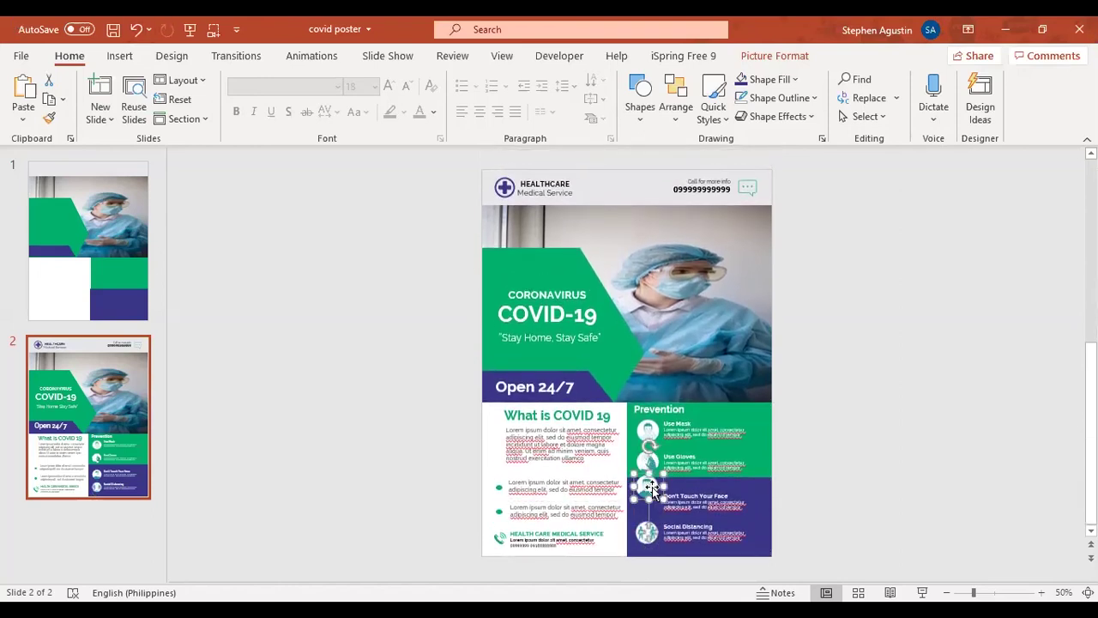
left_click(135, 29)
scroll(712, 507, "down", 2)
left_click(711, 507)
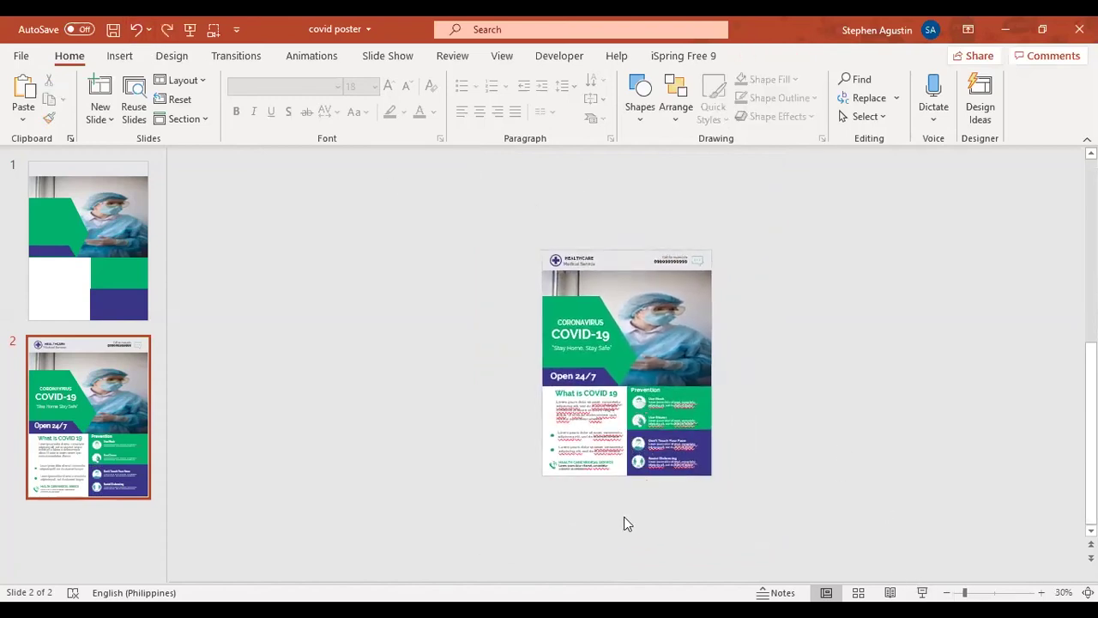
- Copy the four round Prevention icons from slide 2 and paste them onto slide 1
left_click_drag(651, 513, 617, 382)
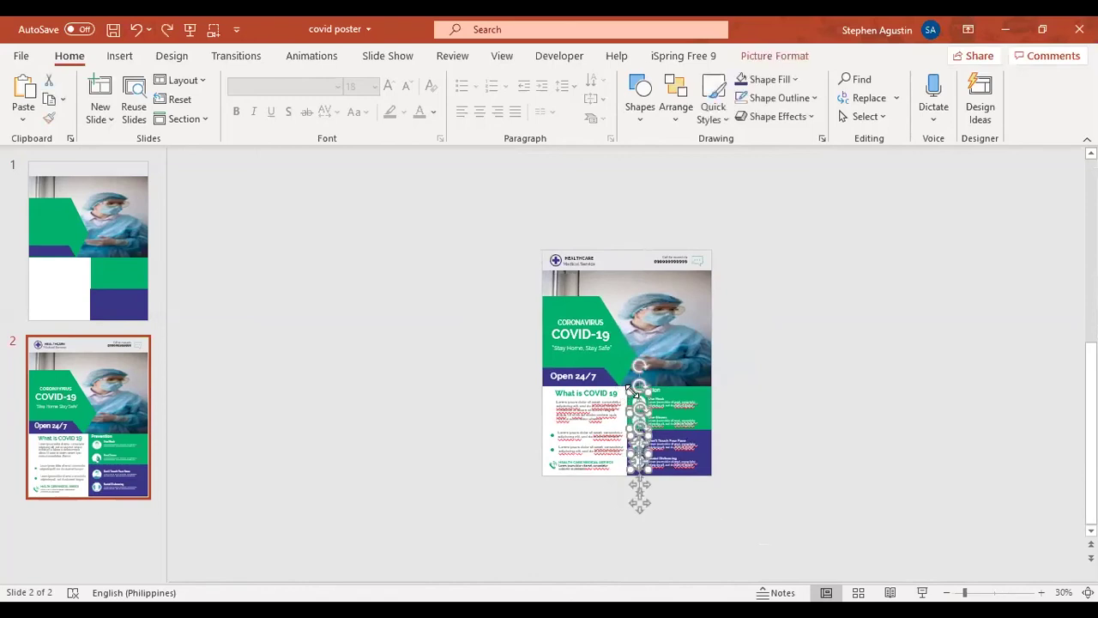
right_click(639, 399)
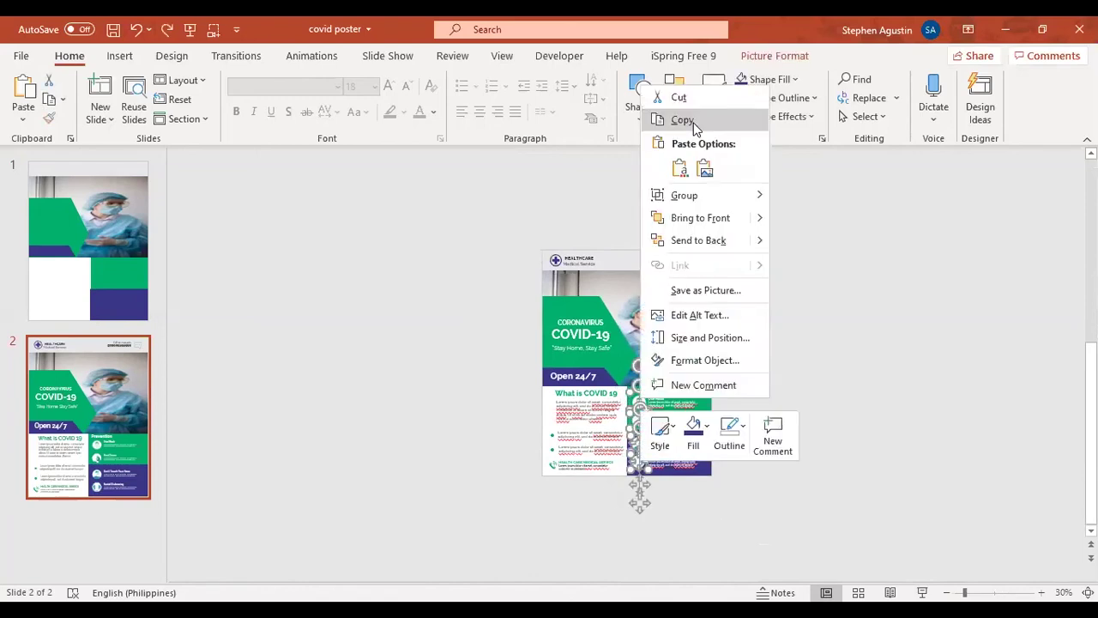
left_click(694, 125)
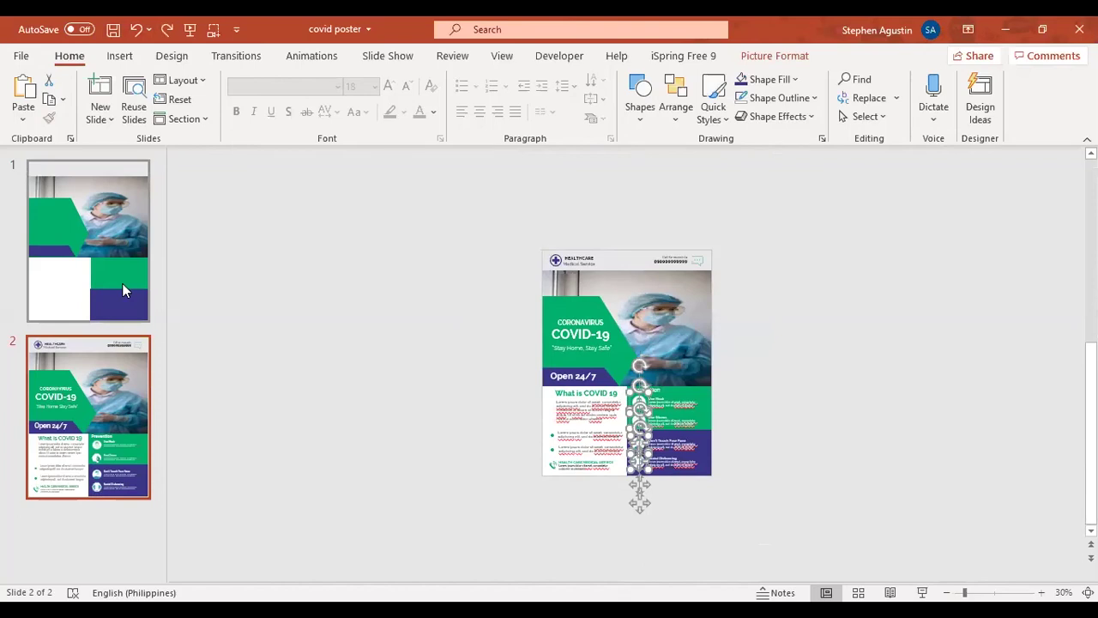
left_click(122, 289)
right_click(354, 252)
left_click(390, 290)
left_click(826, 391)
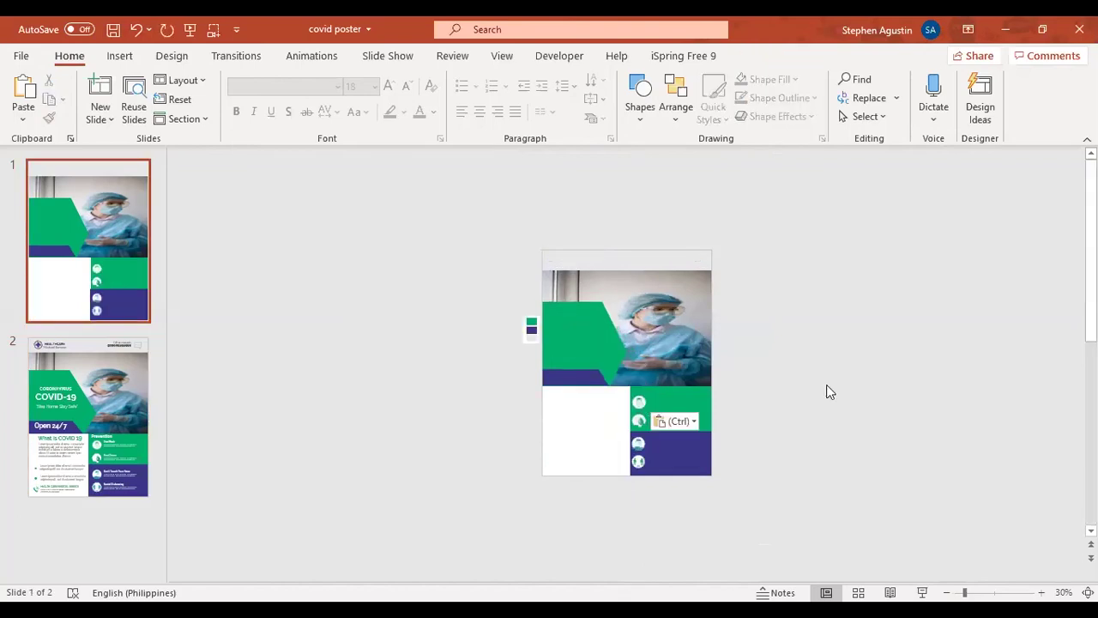
- On slide 2, copy the Prevention heading together with the four tip text boxes
left_click(93, 477)
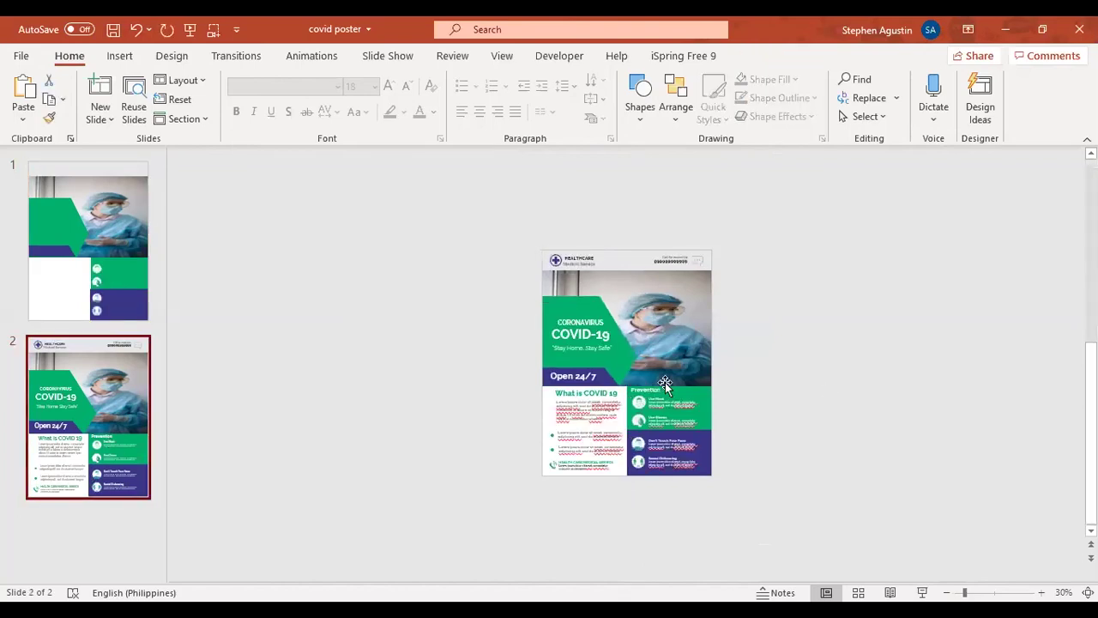
left_click_drag(770, 494, 651, 390)
left_click(666, 399)
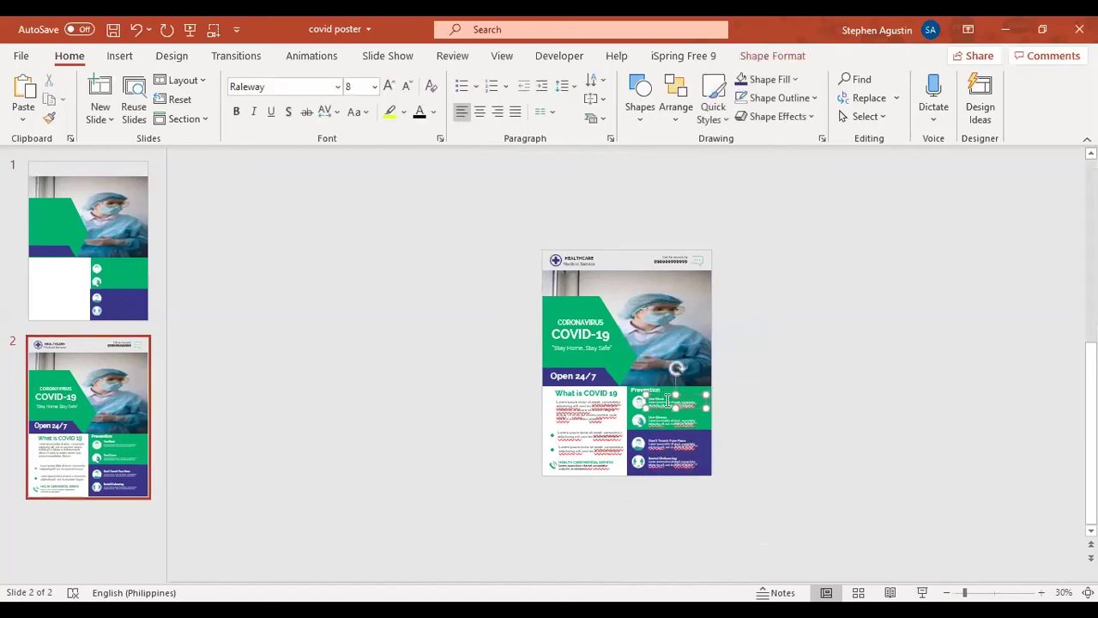
left_click(669, 421)
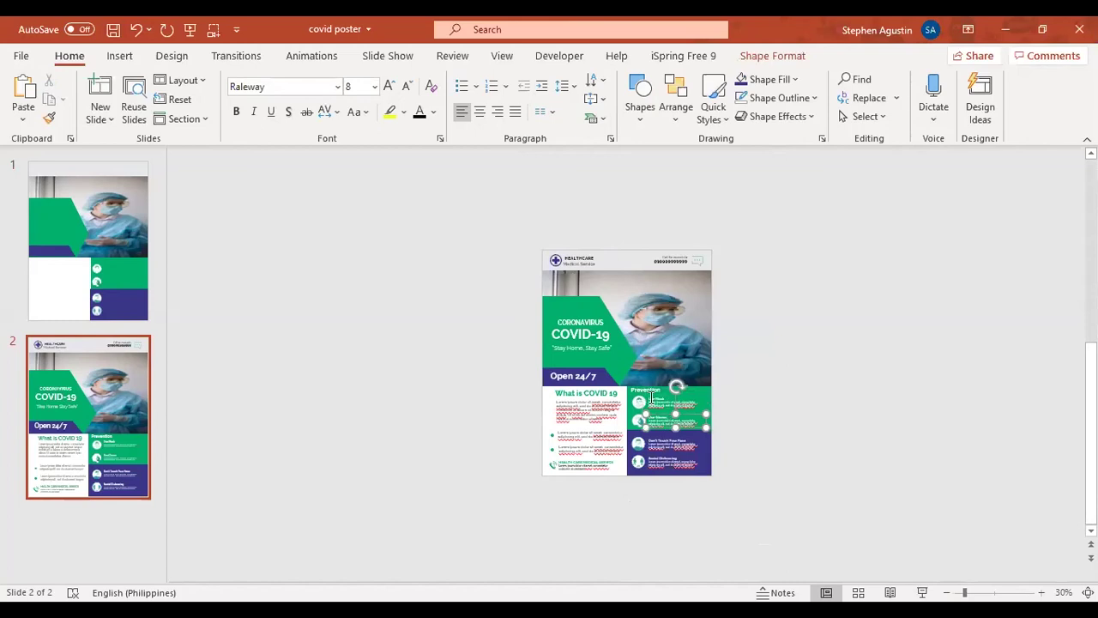
left_click(651, 399, "shift")
left_click(666, 442, "shift")
left_click(665, 463, "shift")
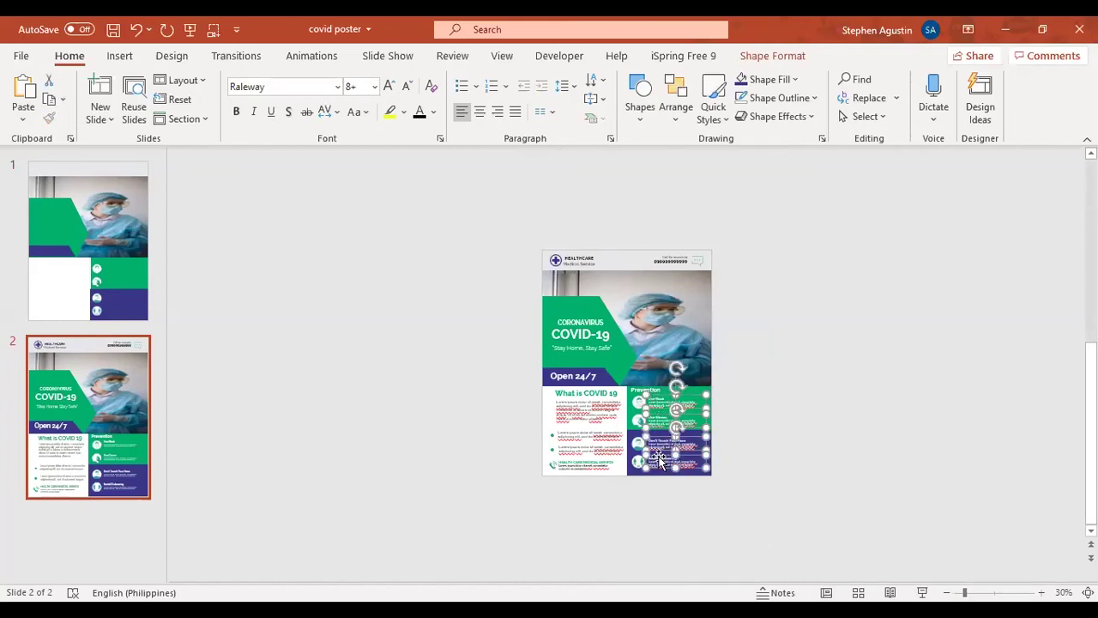
left_click(635, 390, "shift")
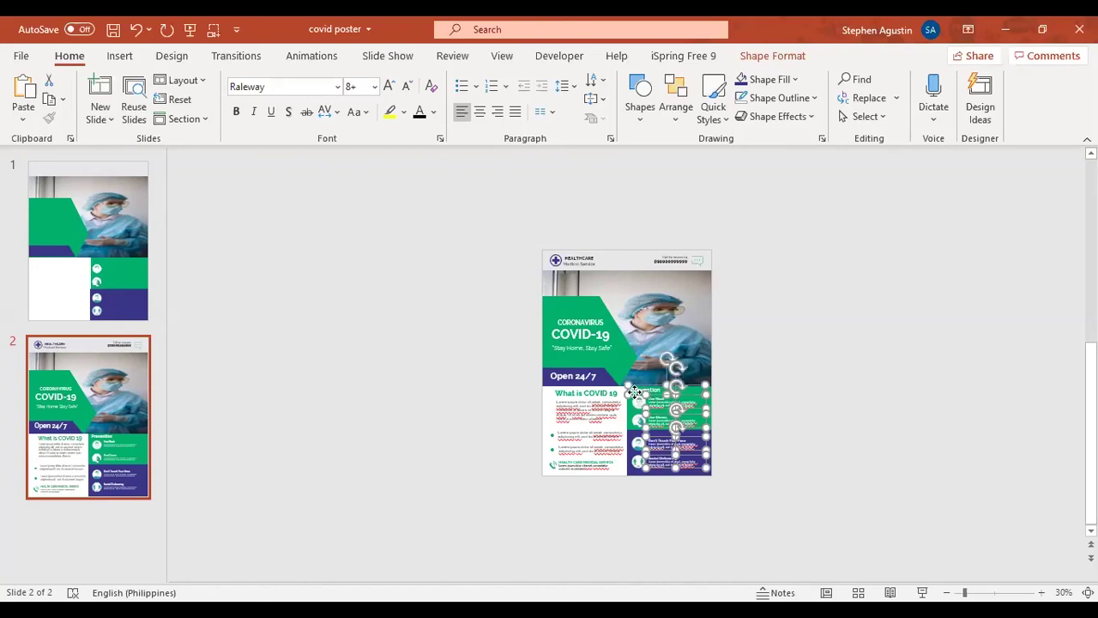
right_click(635, 392)
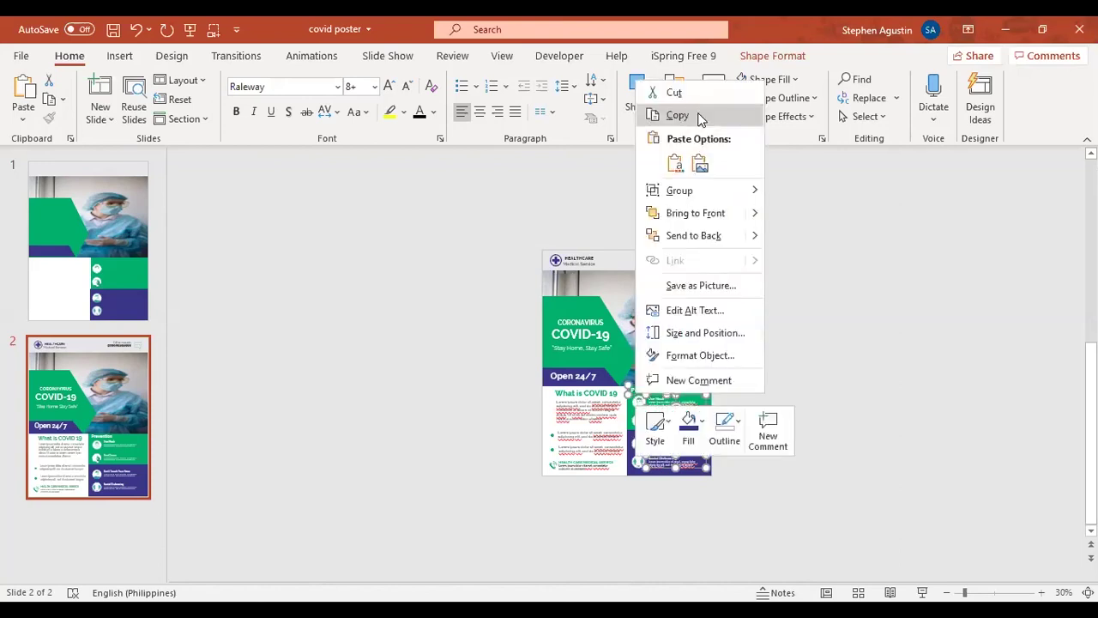
left_click(677, 115)
- Paste the heading and tips onto slide 1 using the destination theme
left_click(88, 240)
right_click(319, 263)
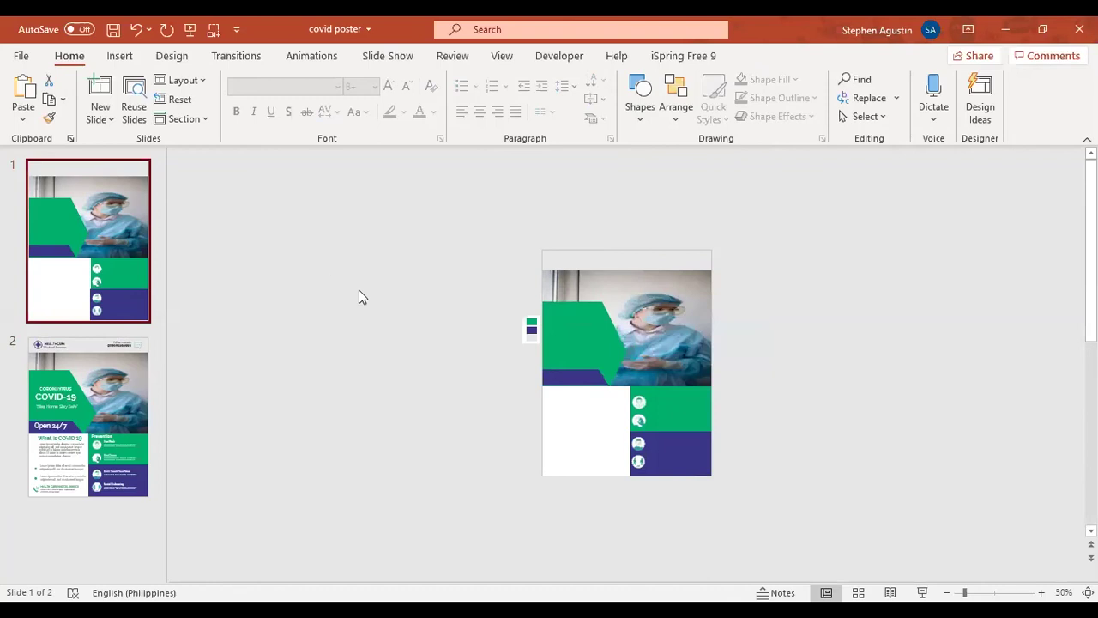
left_click(360, 303)
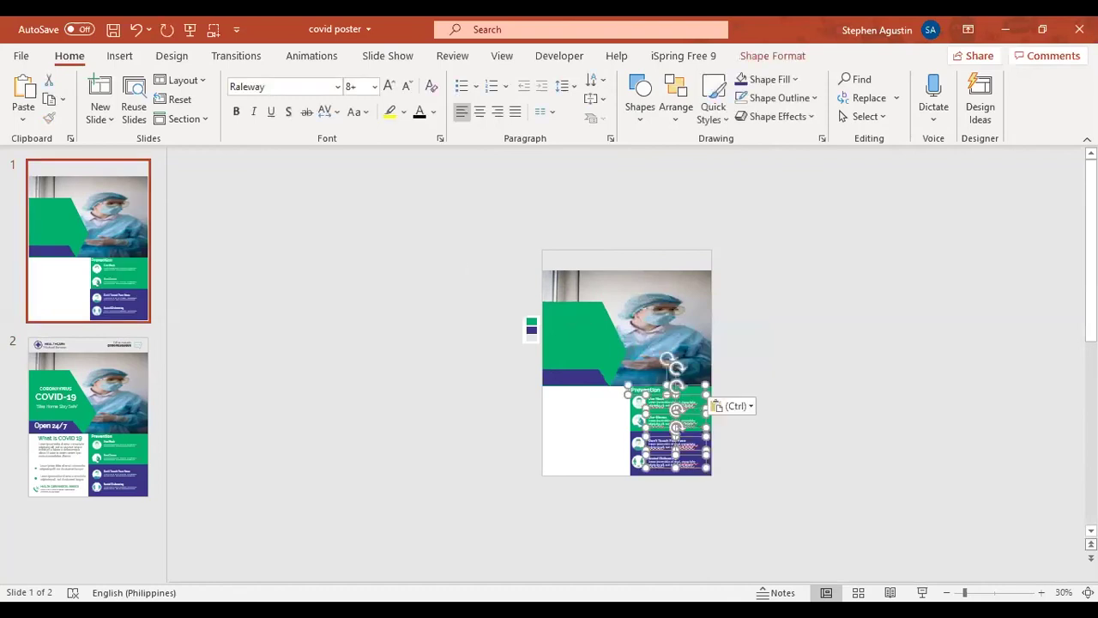
left_click(854, 377)
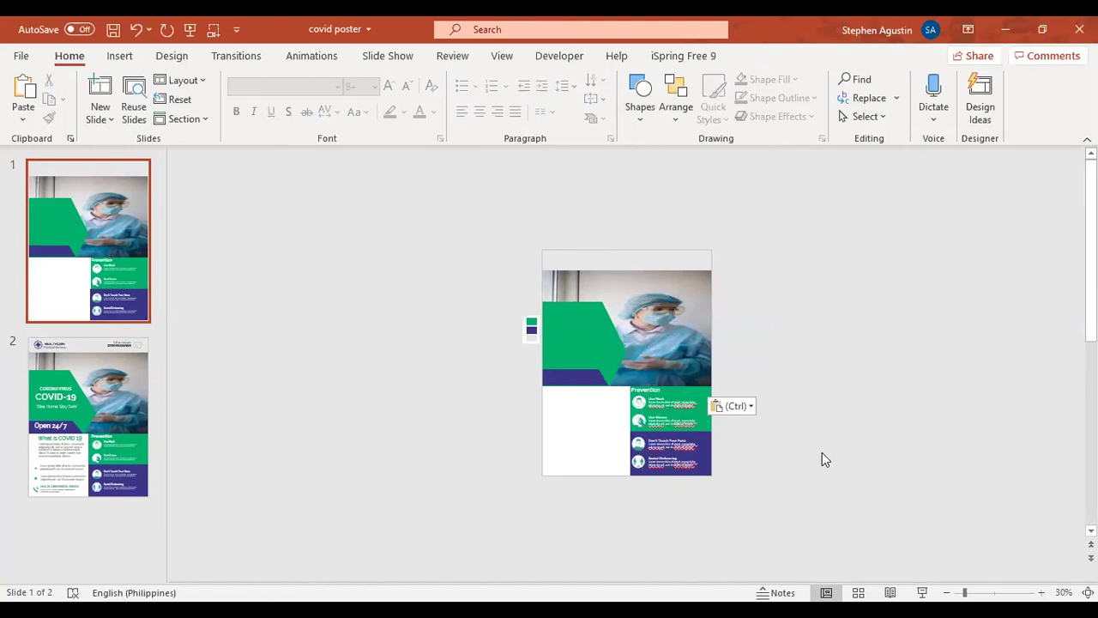
- Nudge slide 1's Prevention block right and back into alignment, then display slide 2
left_click(652, 388)
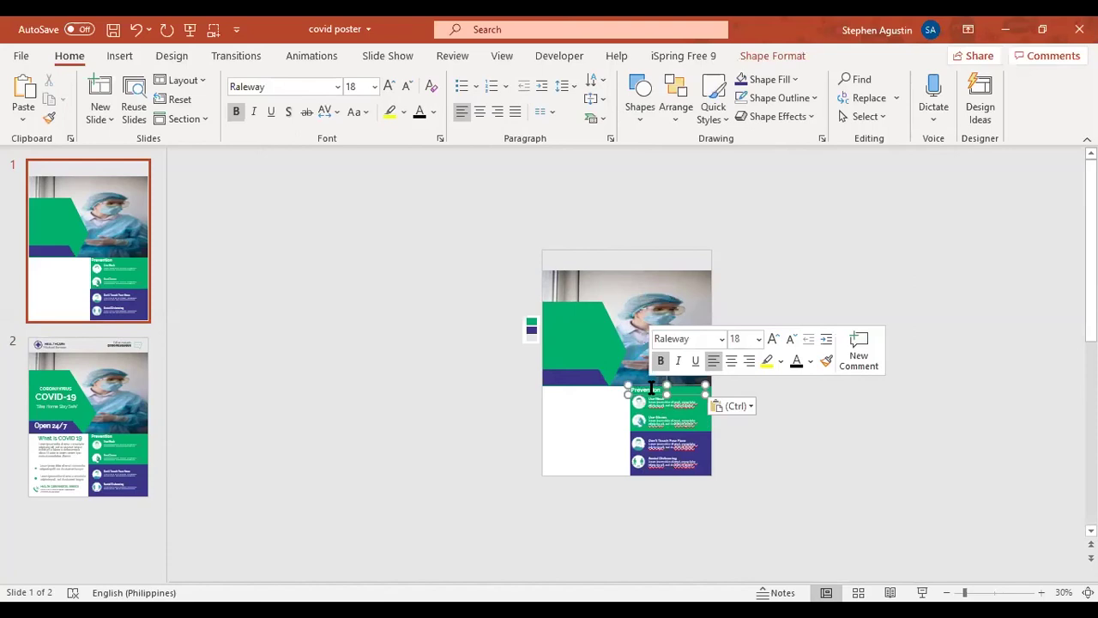
left_click(677, 405)
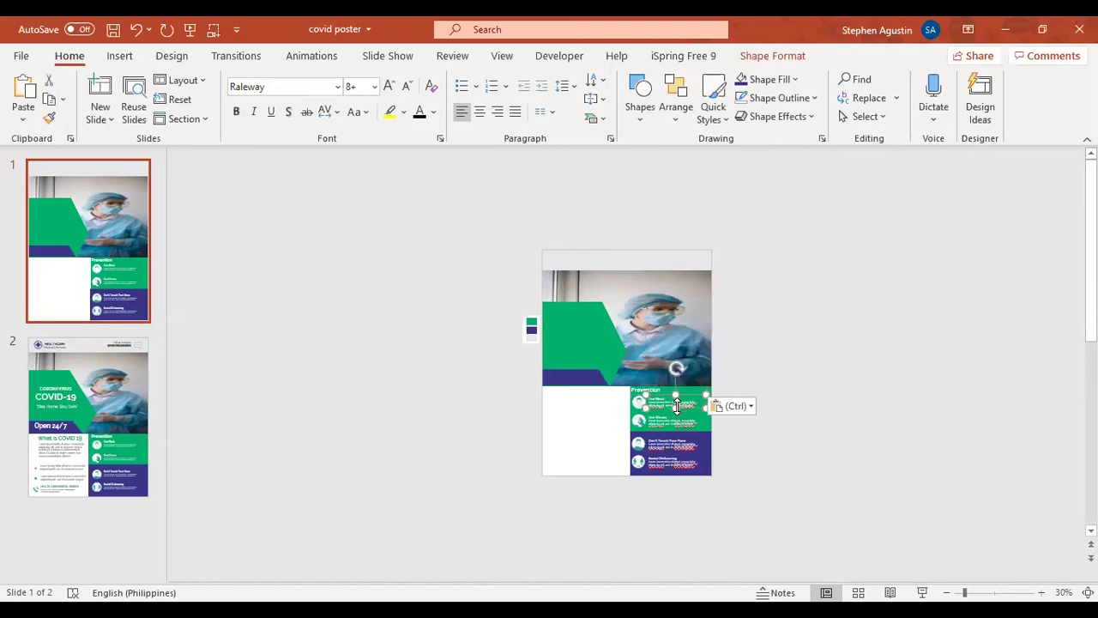
left_click(822, 470)
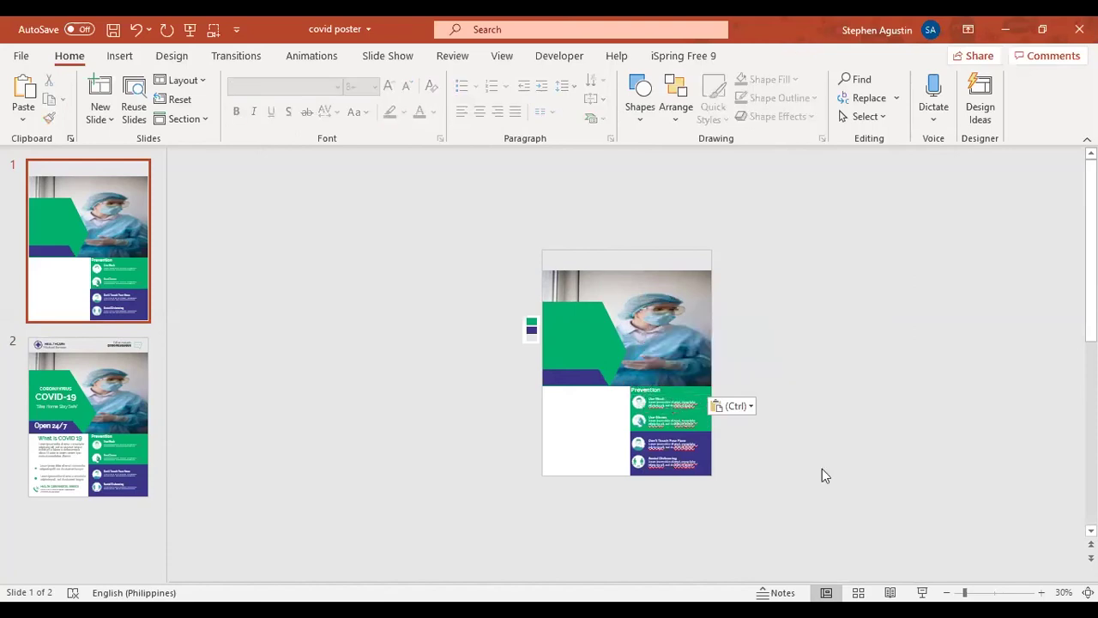
left_click_drag(778, 488, 605, 377)
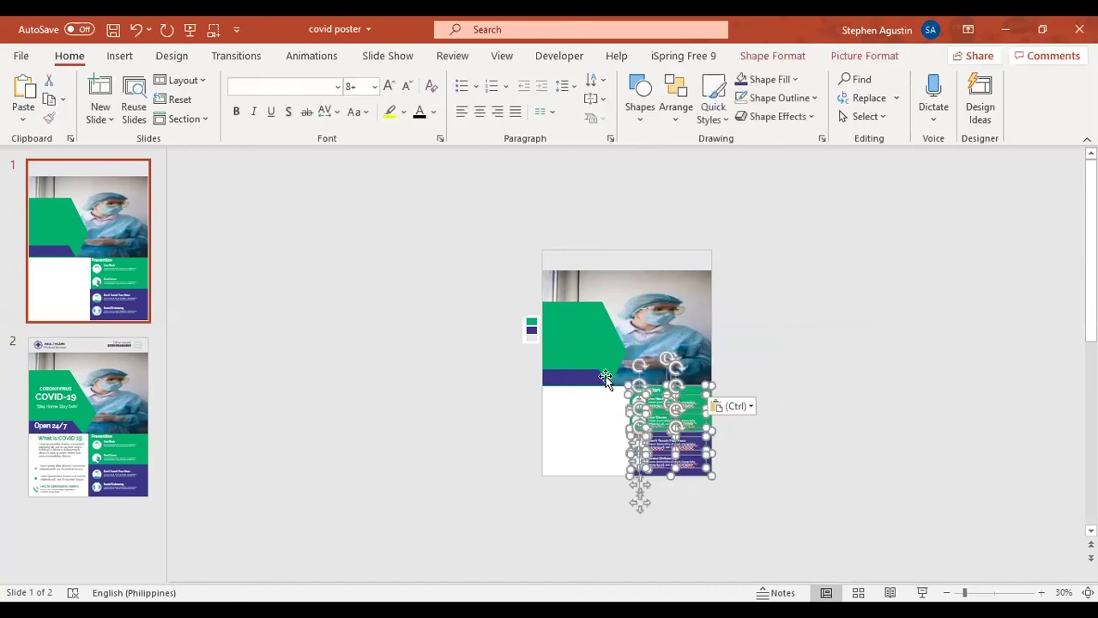
key("Right")
key("Right")
key("Left")
key("Left")
key("Left")
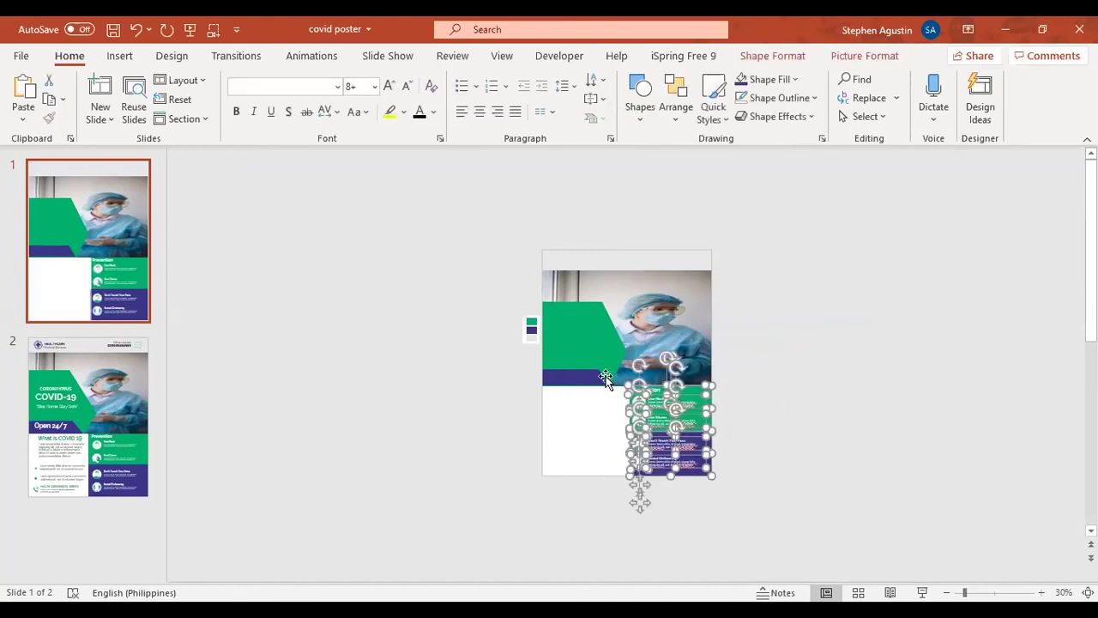
left_click(782, 439)
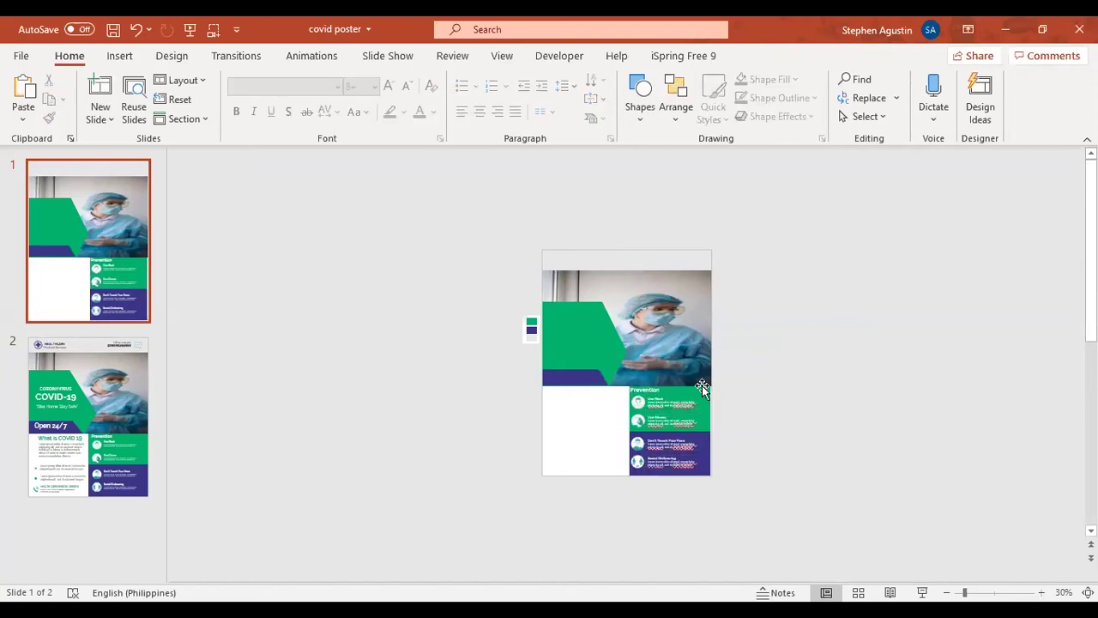
left_click_drag(757, 502, 609, 367)
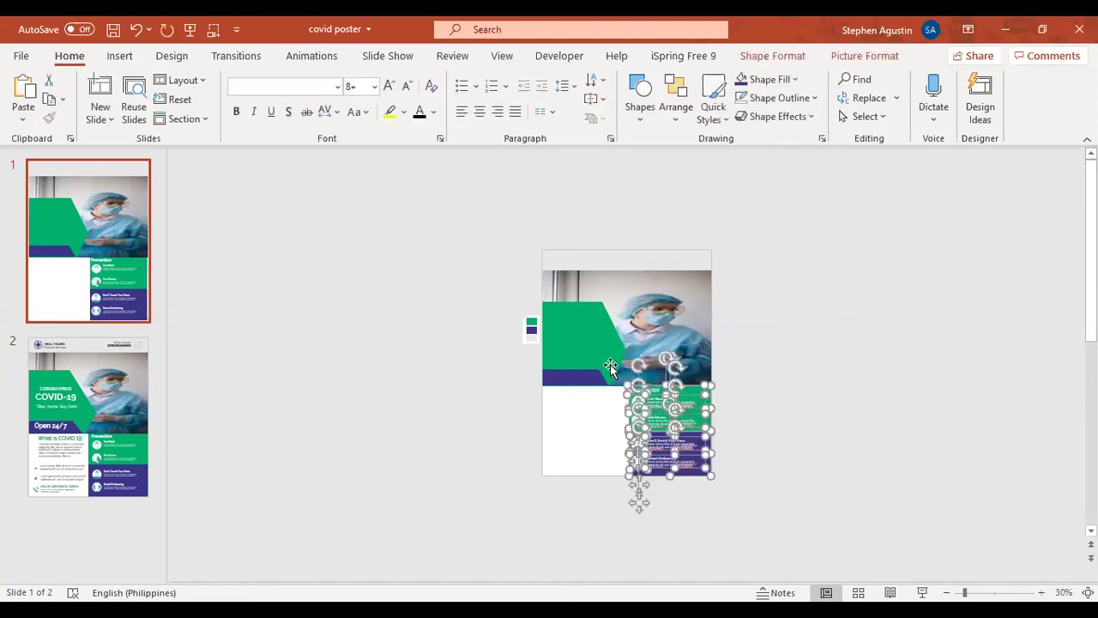
left_click(919, 459)
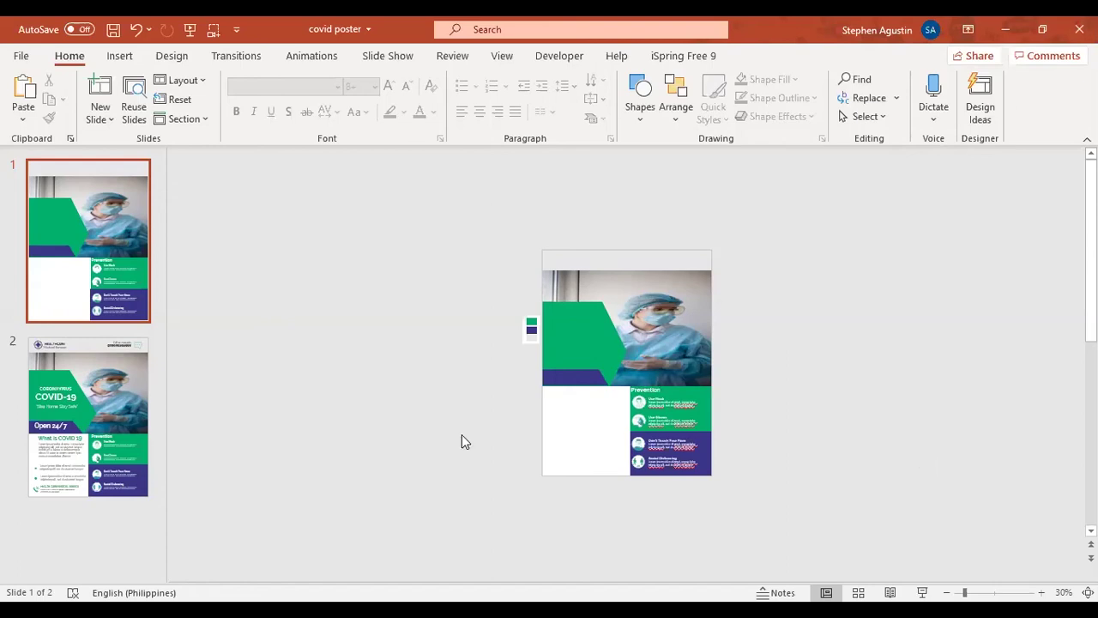
left_click(101, 352)
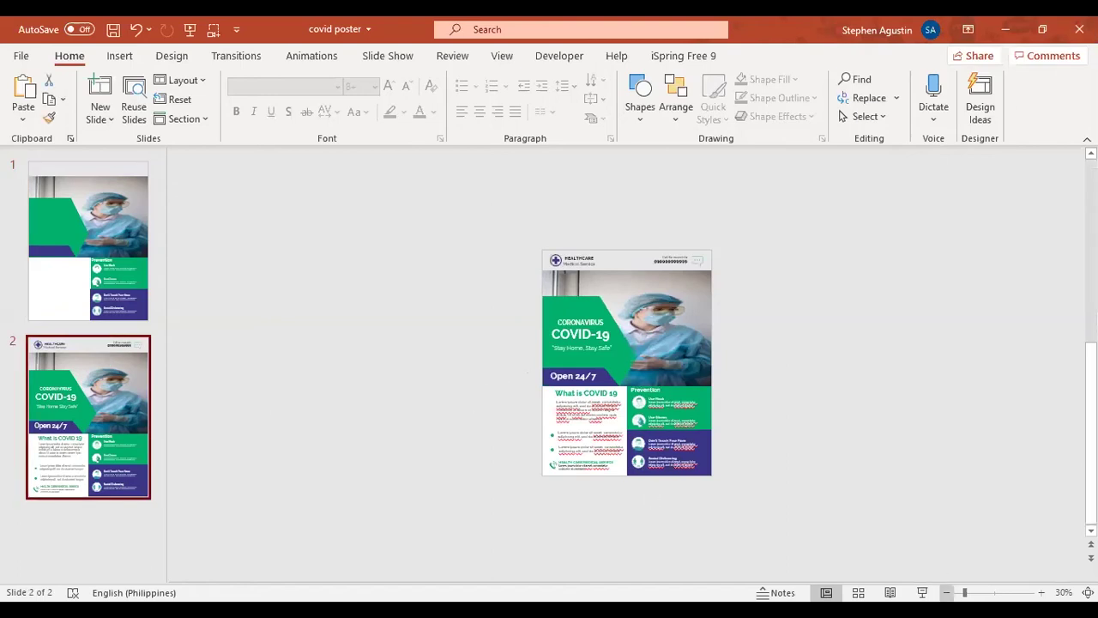
- Zoom out on slide 2 and try selecting the What is COVID 19 title, paragraphs and bullets
left_click(946, 592)
left_click(946, 592)
scroll(340, 512, "up", 4)
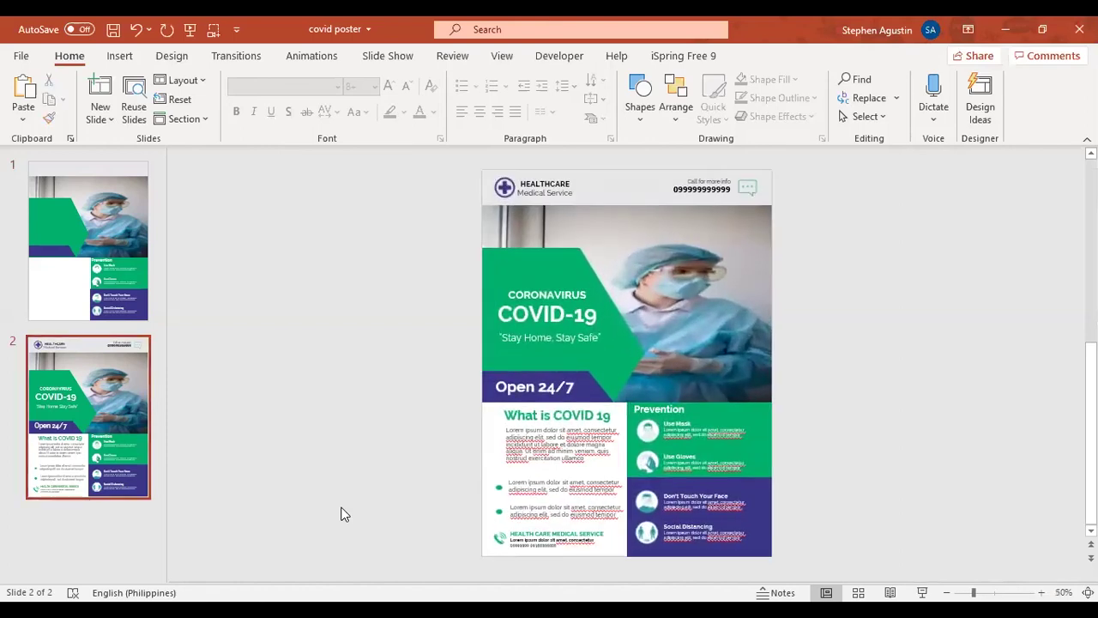
left_click_drag(368, 396, 625, 522)
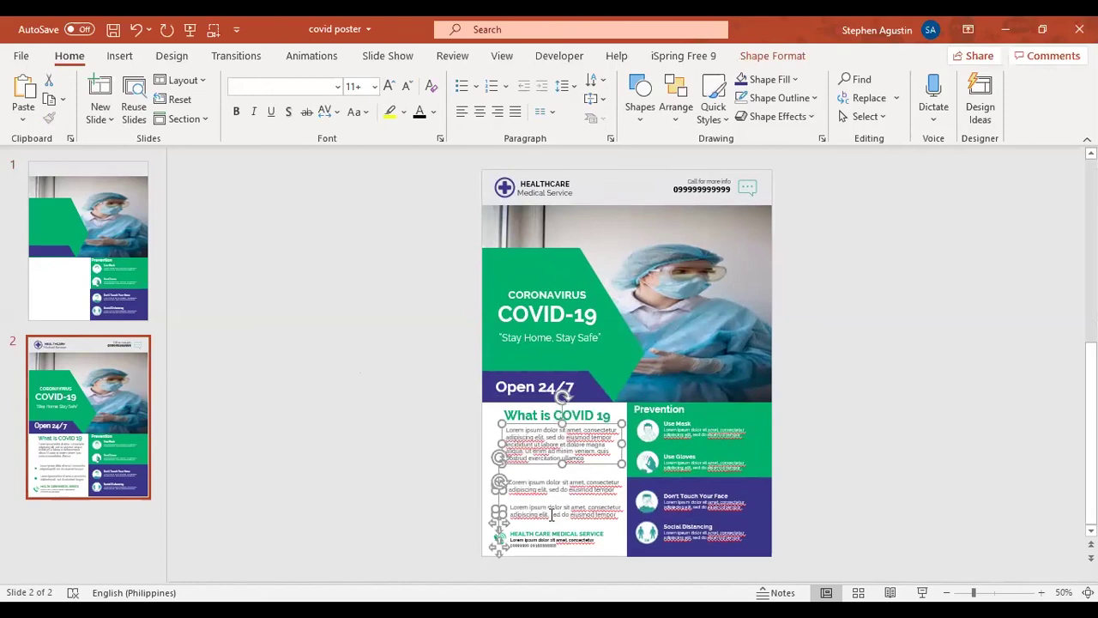
left_click(552, 513)
left_click(512, 485)
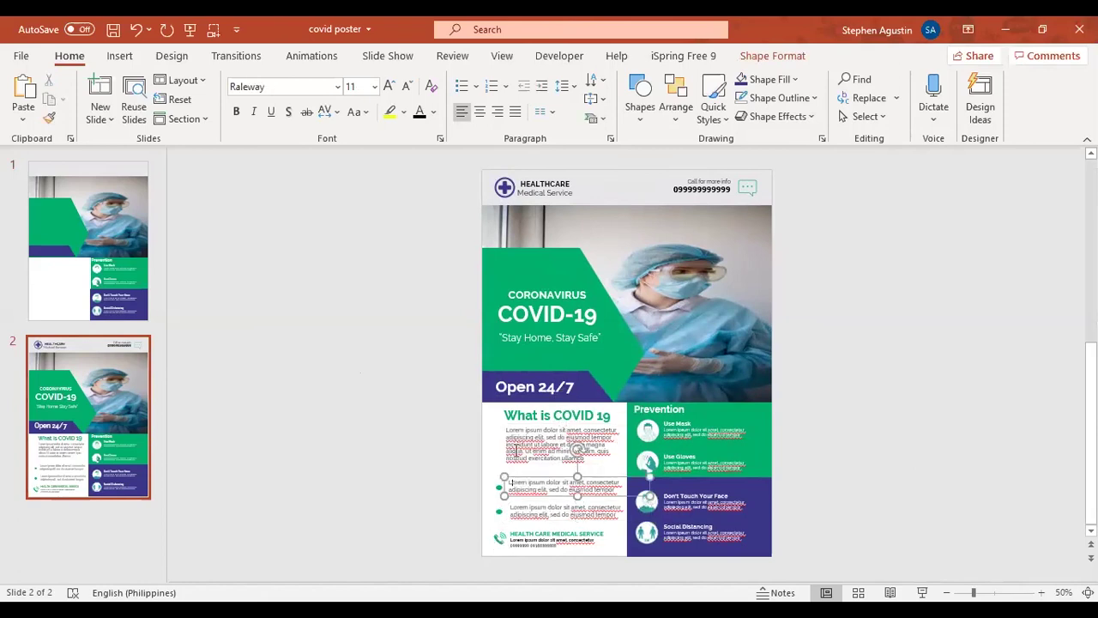
left_click(516, 446)
left_click(512, 415, "shift")
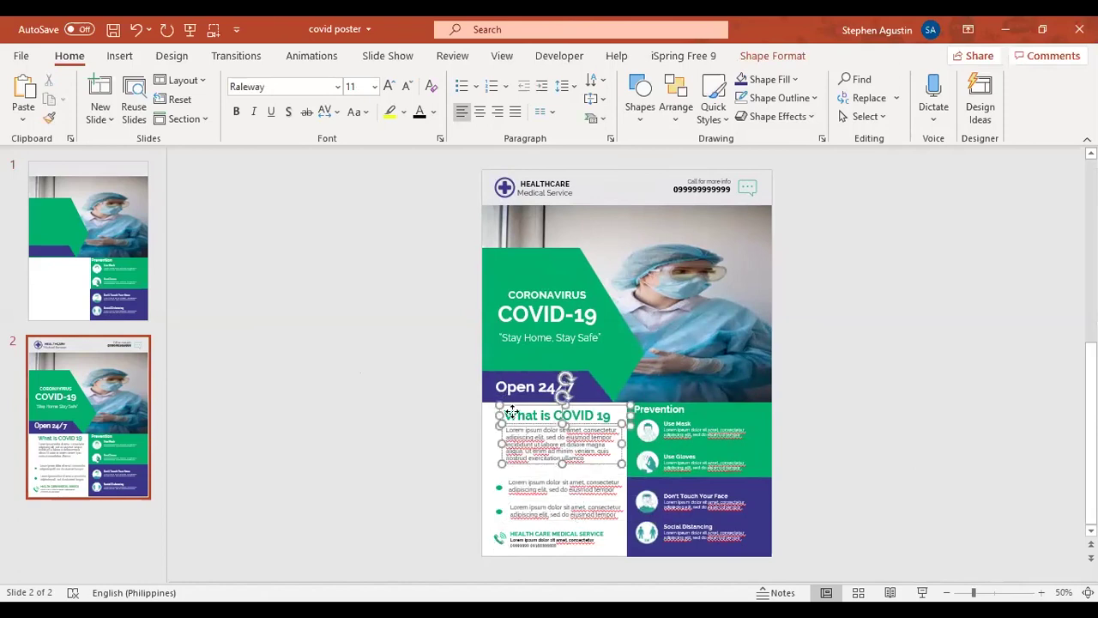
left_click(530, 484, "shift")
left_click(527, 512, "shift")
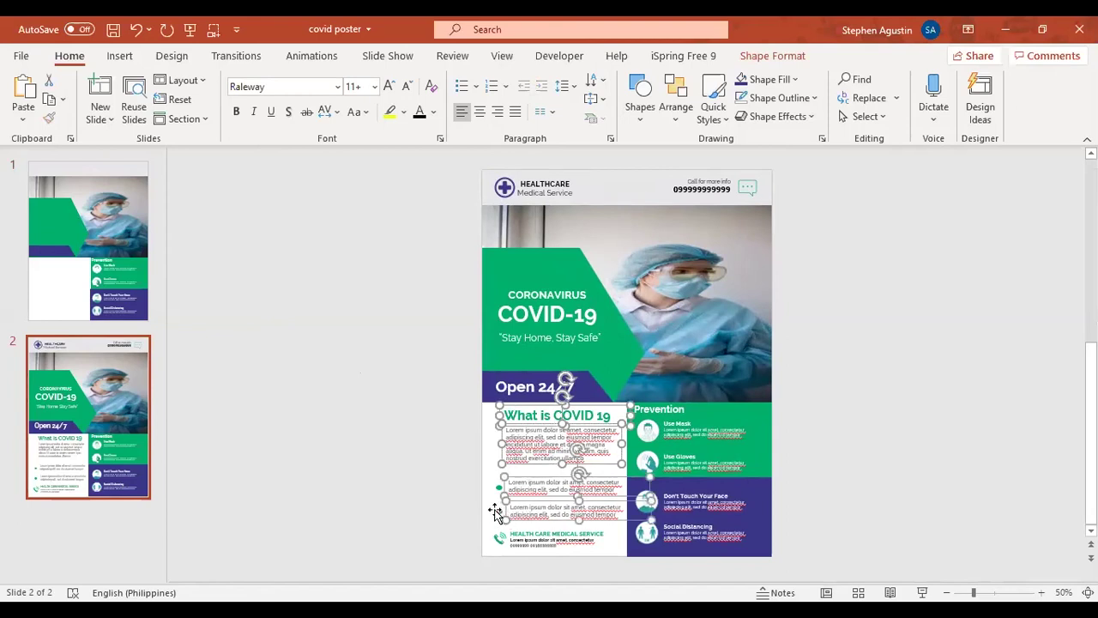
left_click(497, 511, "shift")
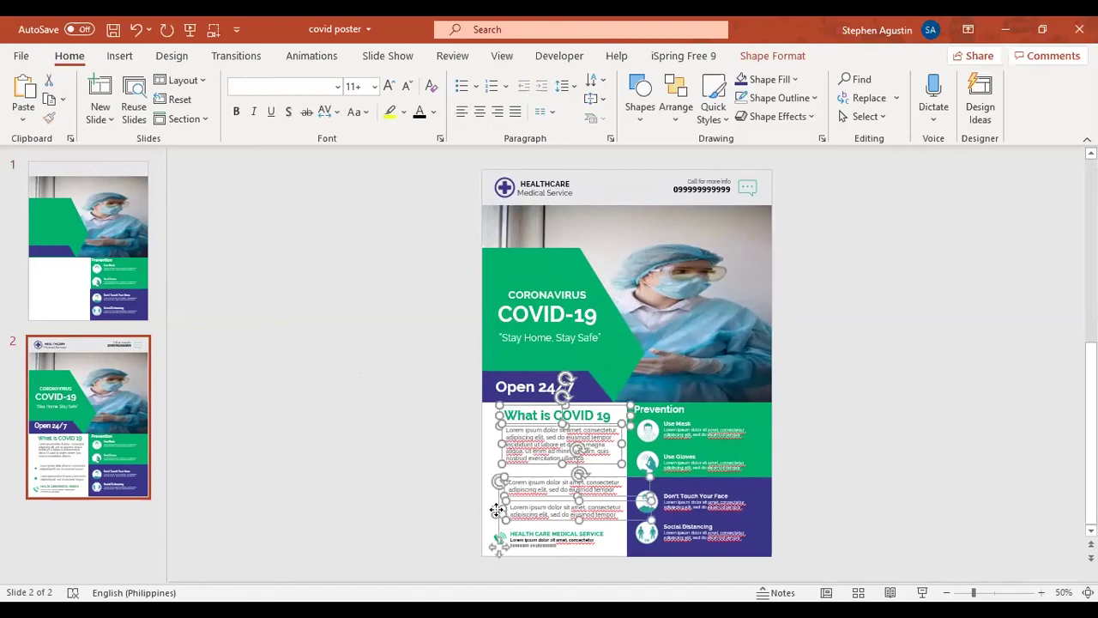
left_click(434, 470)
- Marquee-select the entire What is COVID 19 column on slide 2 and copy it
left_click_drag(348, 396, 629, 561)
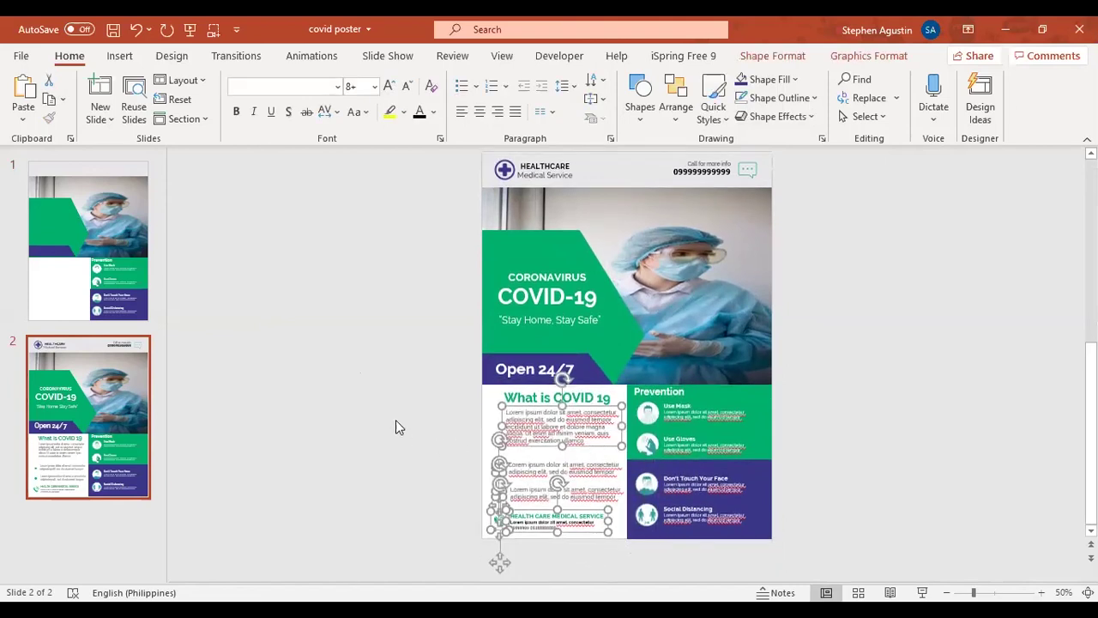
left_click(298, 362)
left_click_drag(270, 386, 662, 581)
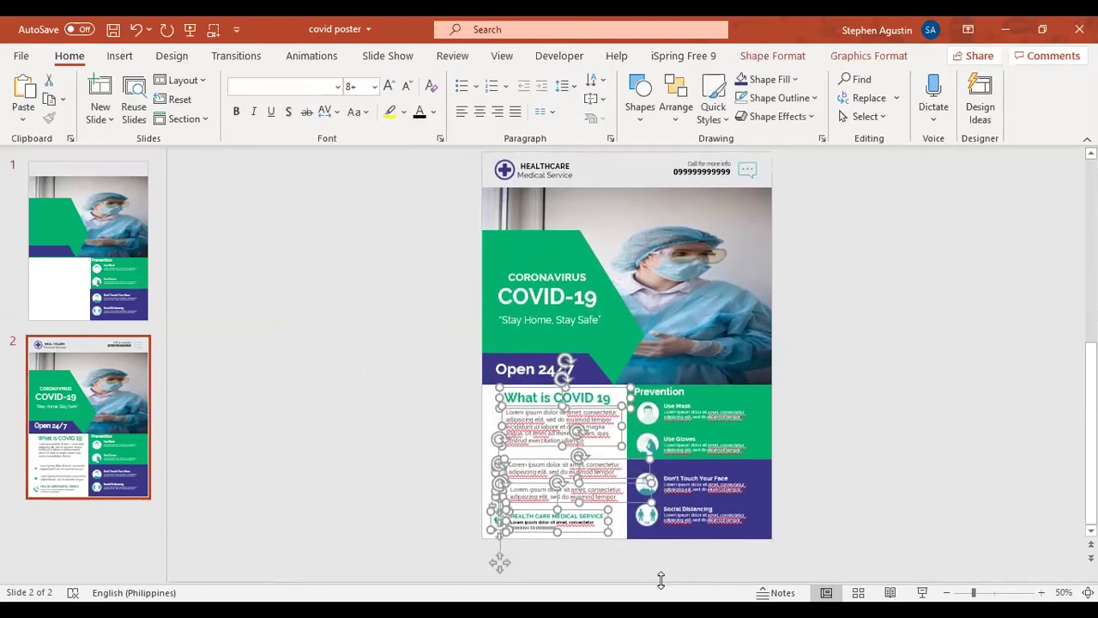
right_click(550, 409)
left_click(596, 132)
- Paste the column into slide 1's lower-left area and zoom back in
left_click(42, 282)
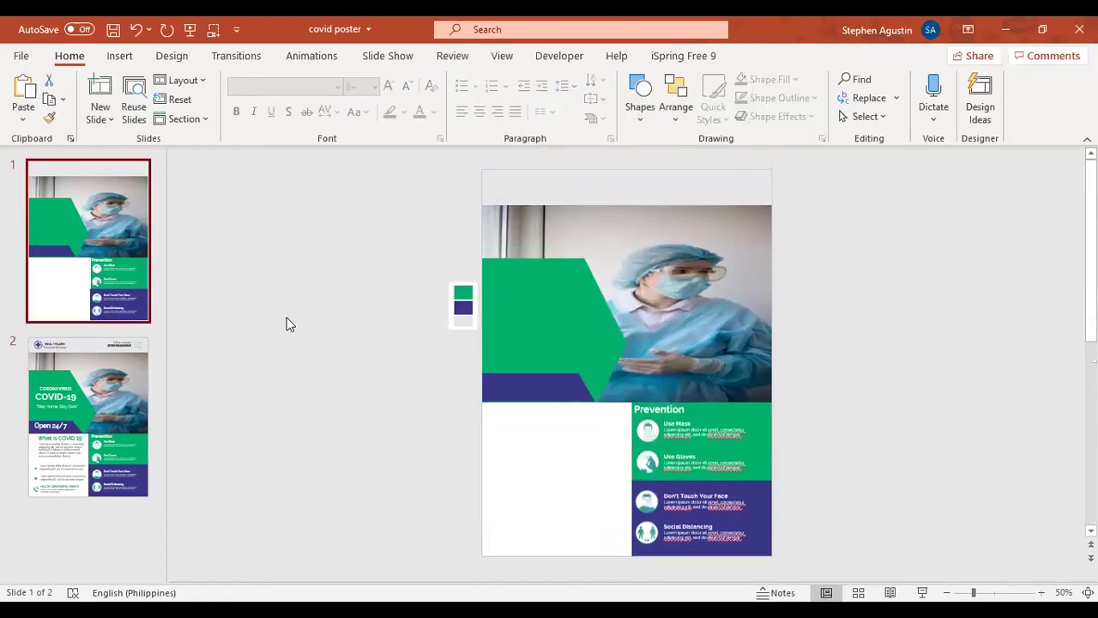
right_click(288, 324)
left_click(327, 357)
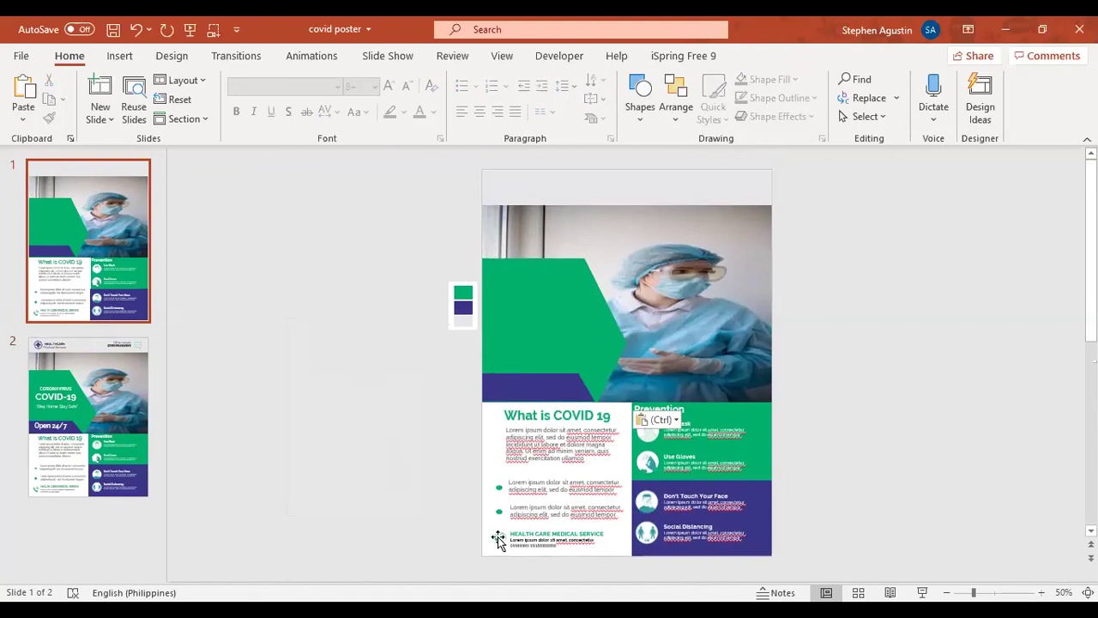
left_click(1041, 592)
left_click(1040, 591)
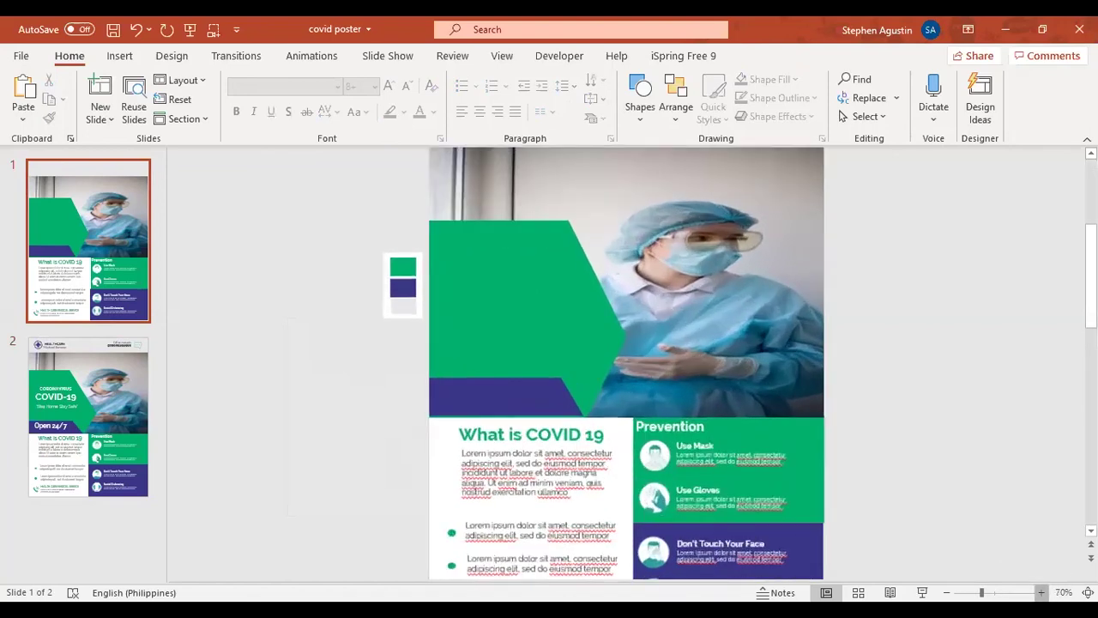
scroll(429, 478, "down", 1)
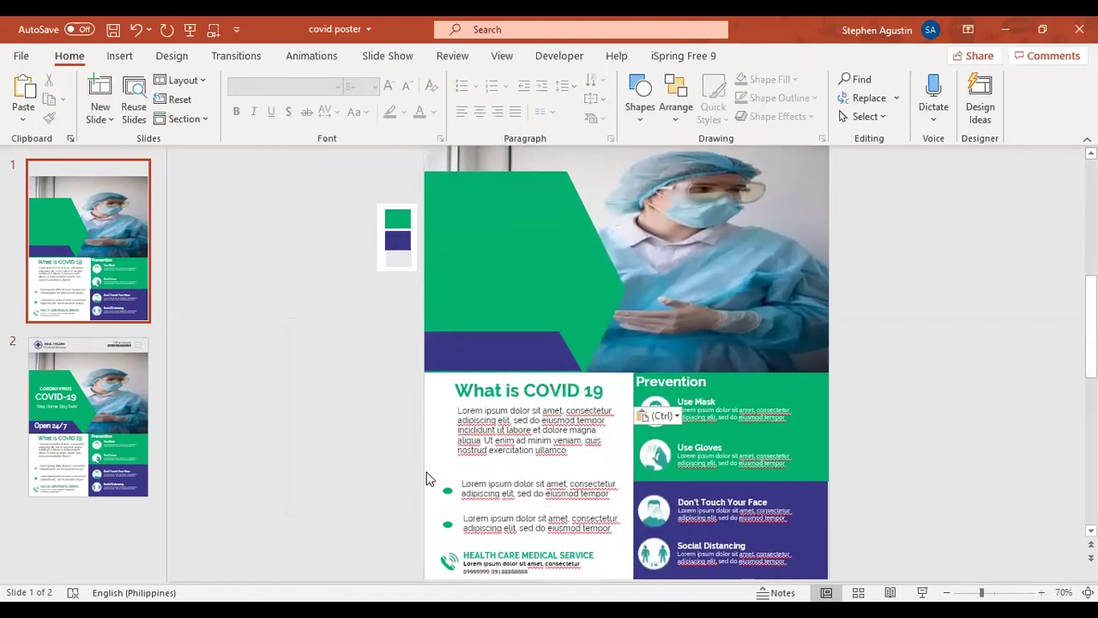
left_click(127, 56)
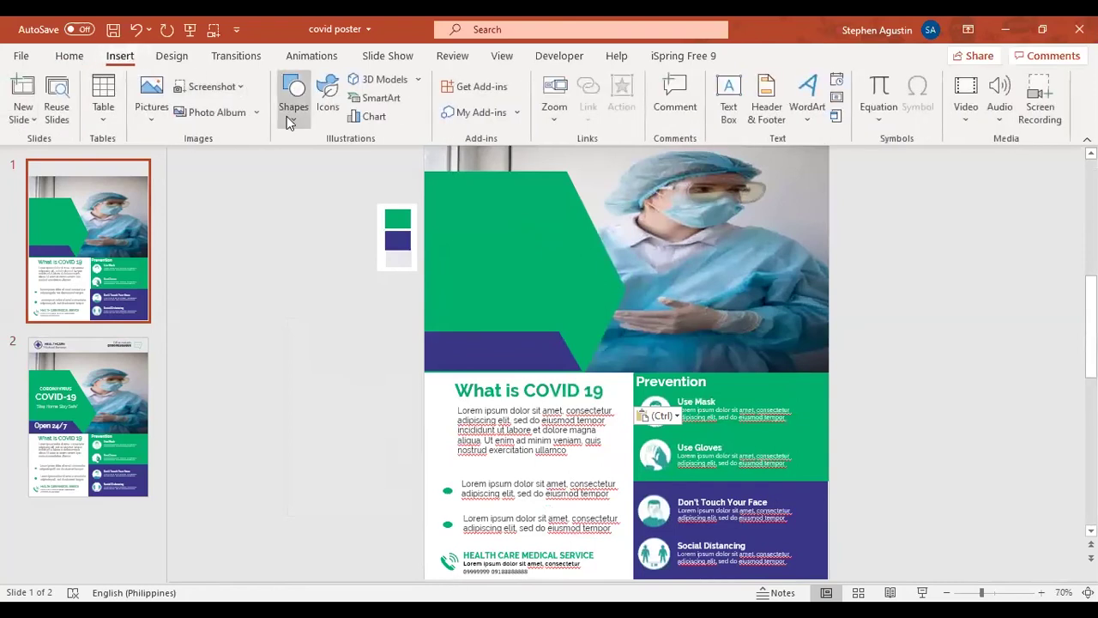
left_click(327, 97)
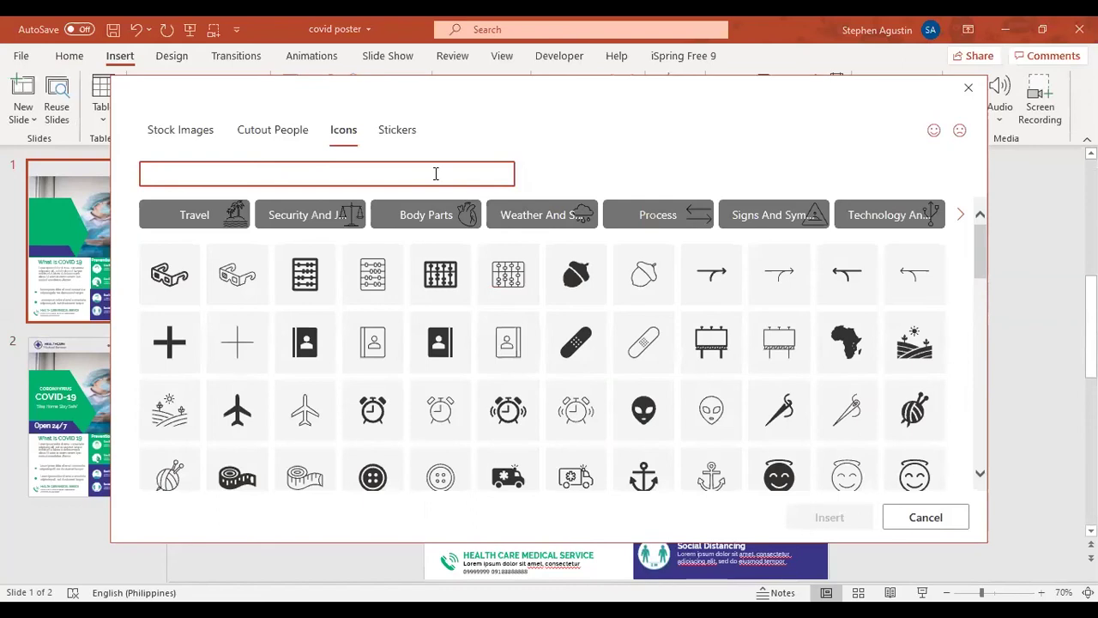
type("telephone")
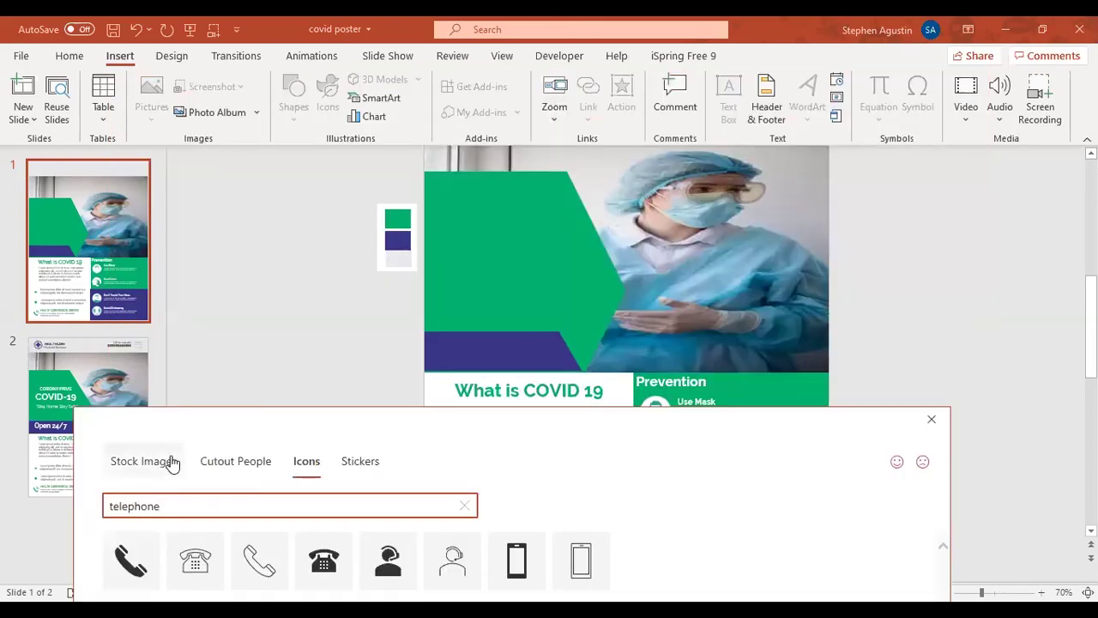
left_click(199, 507)
key("BackSpace")
key("BackSpace")
key("BackSpace")
key("BackSpace")
key("BackSpace")
key("BackSpace")
key("BackSpace")
key("BackSpace")
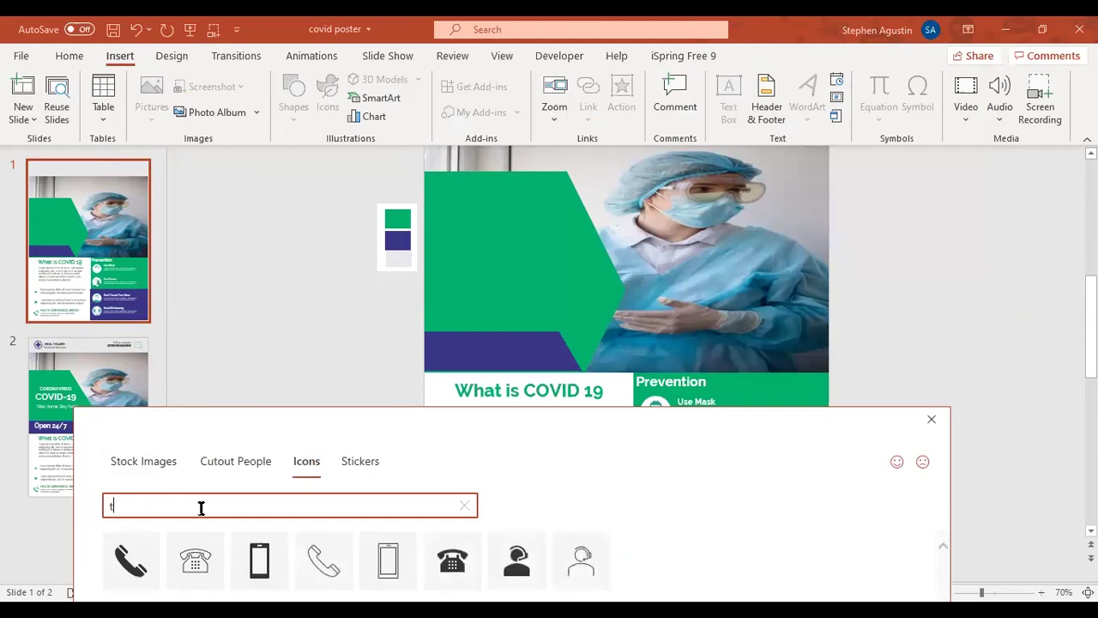
key("BackSpace")
type("chat")
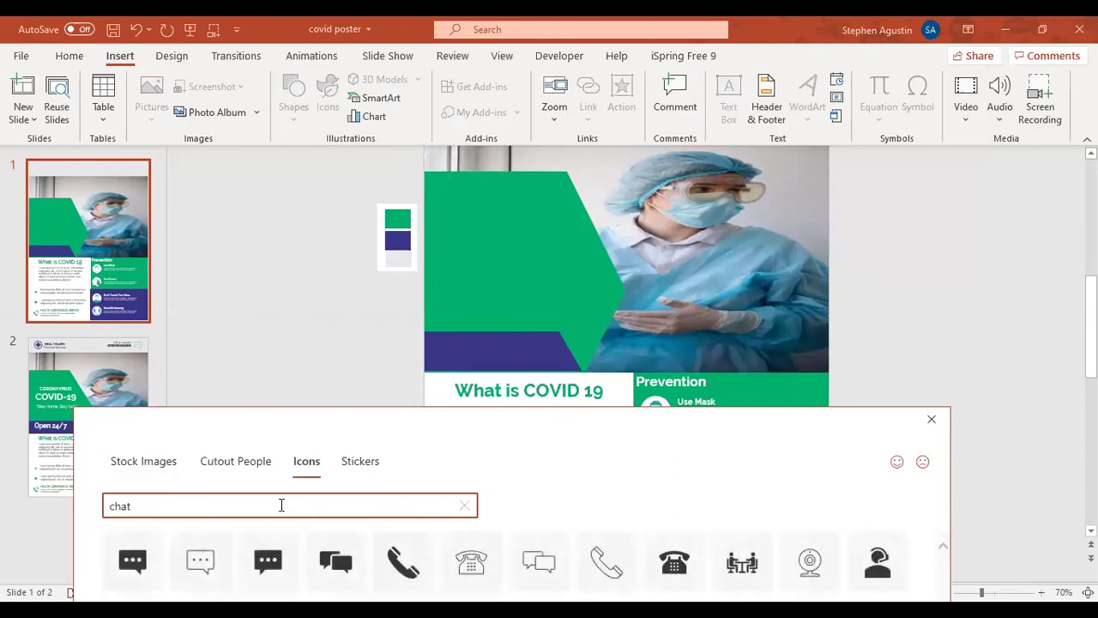
mouse_move(213, 559)
left_click(686, 352)
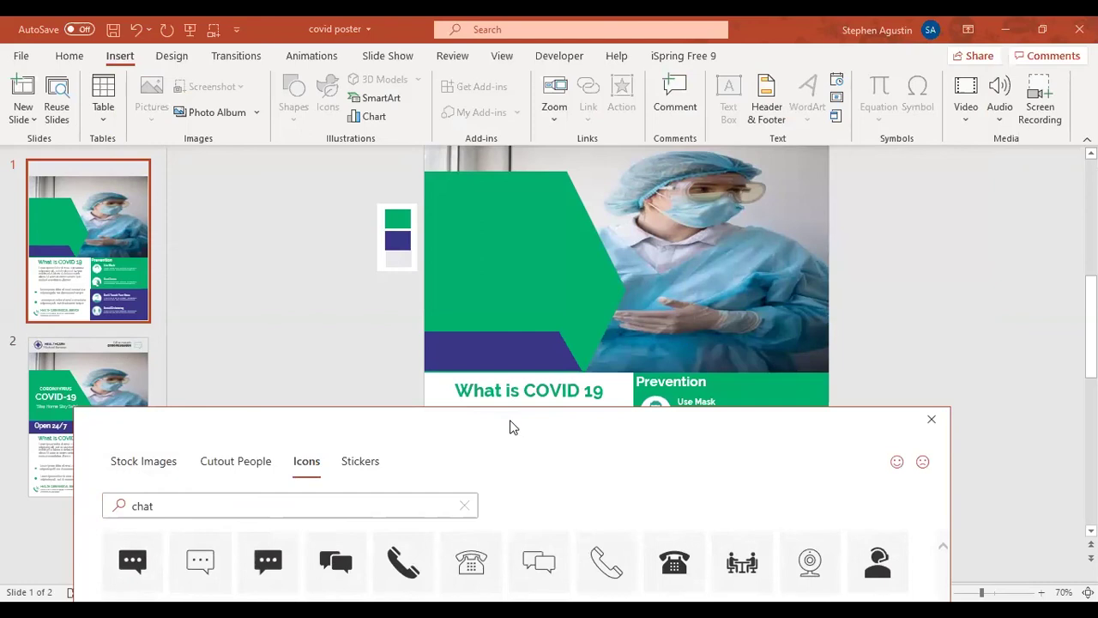
left_click_drag(509, 425, 571, 155)
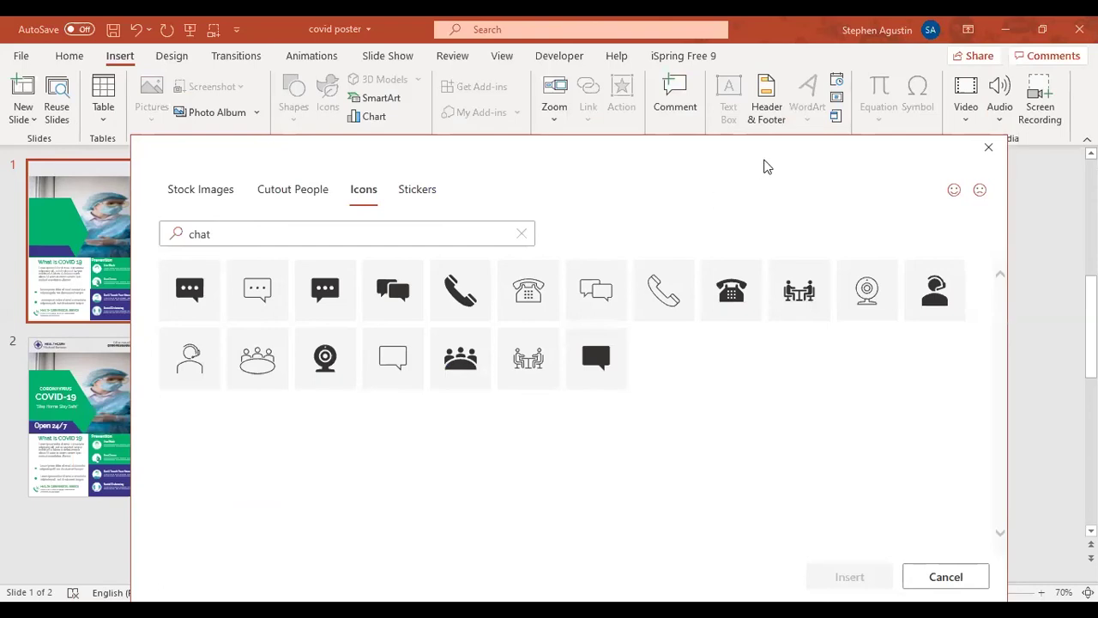
left_click_drag(764, 164, 768, 228)
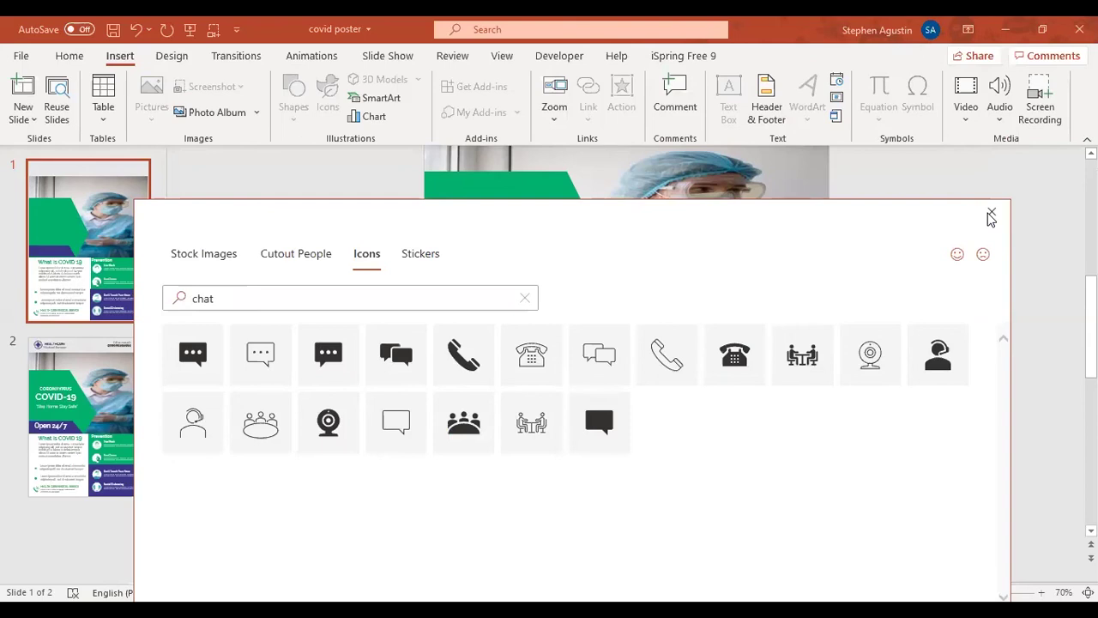
left_click(990, 214)
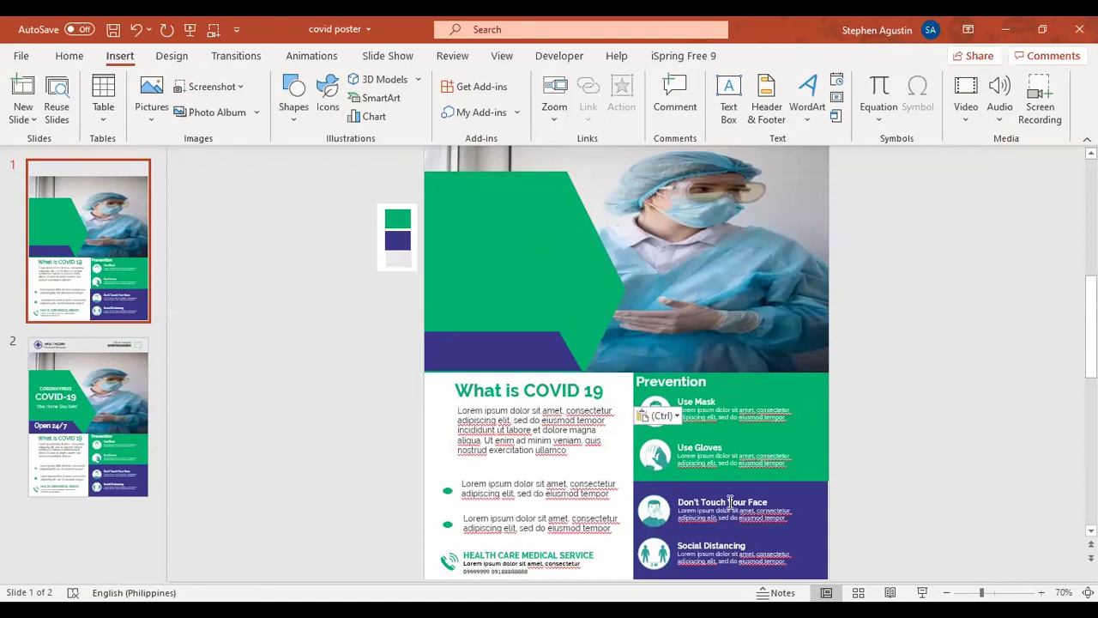
- Nudge the purple banner under the photo slightly down on slide 1
left_click(539, 341)
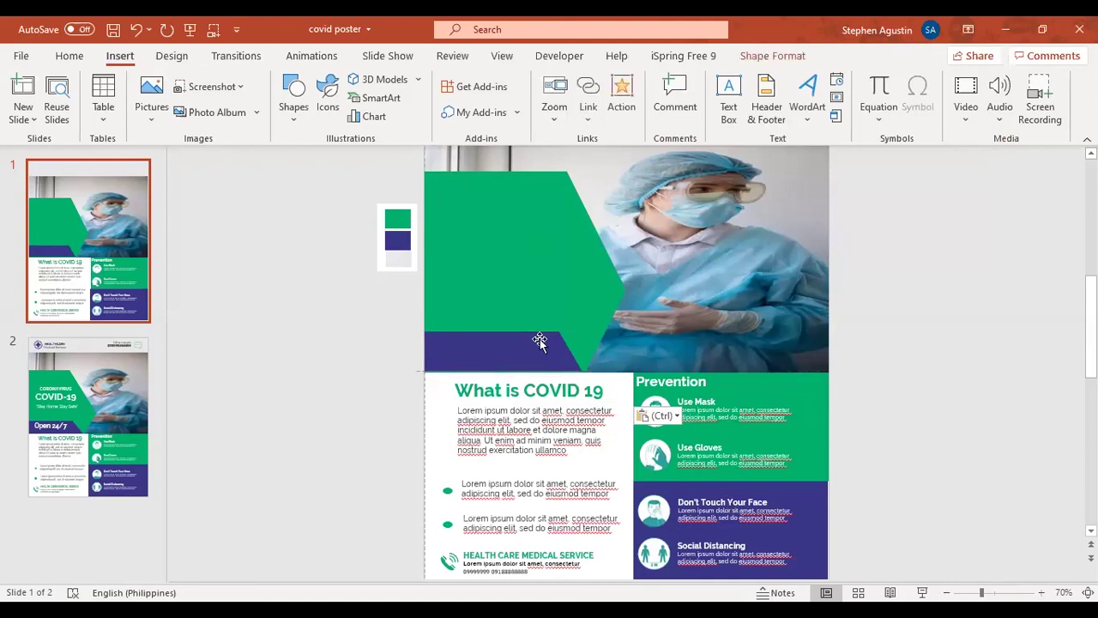
key("Down")
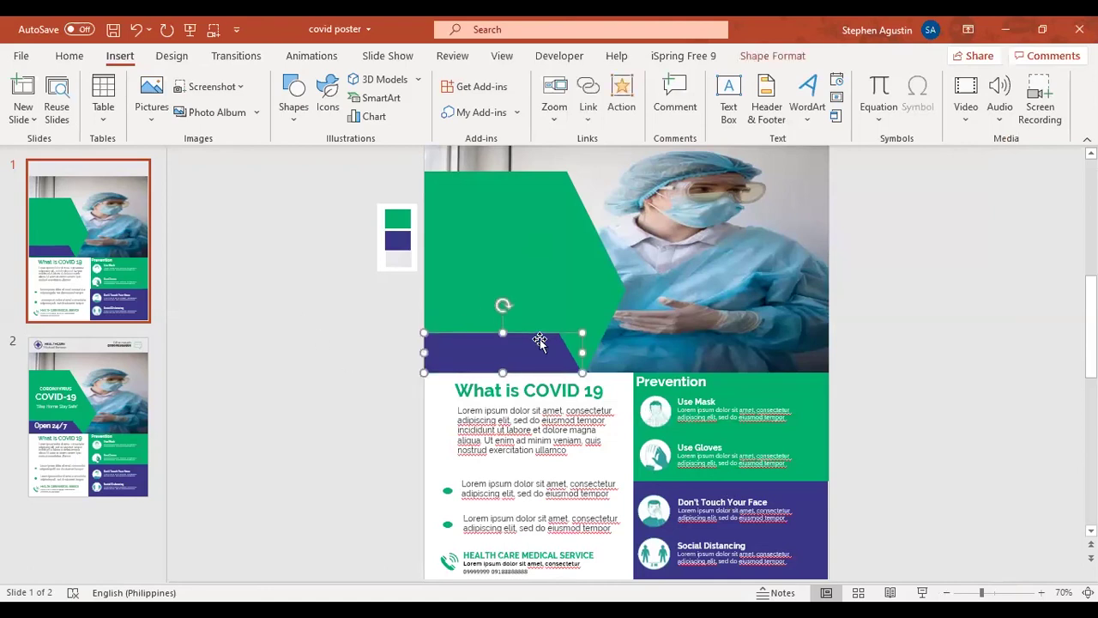
left_click(318, 347)
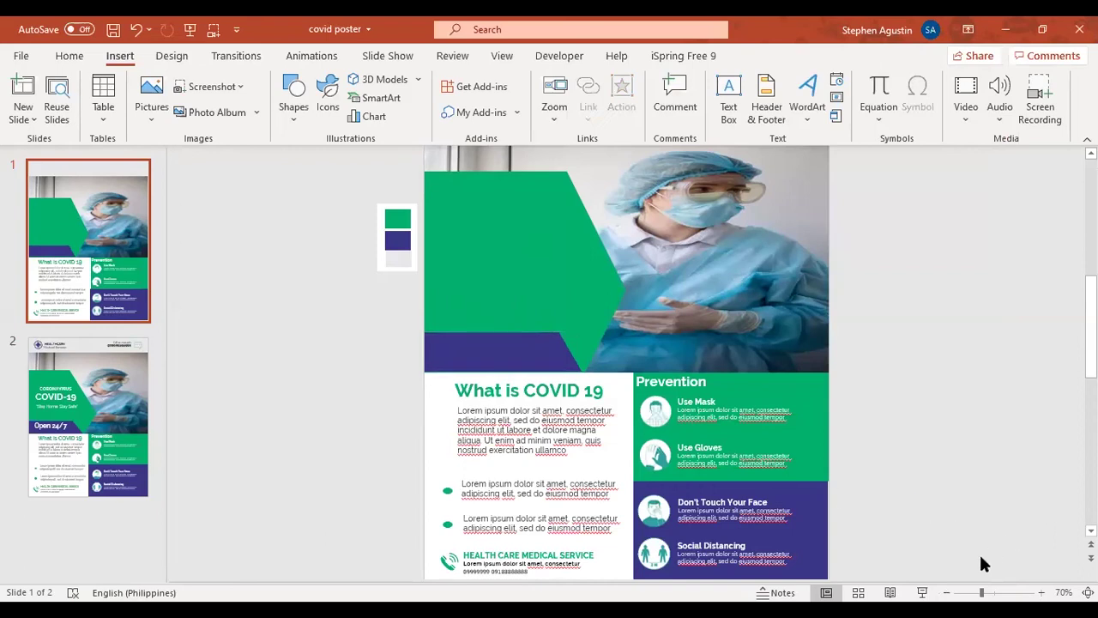
- Deselect the purple blocks and bring up slide 2's reference poster
left_click(816, 518)
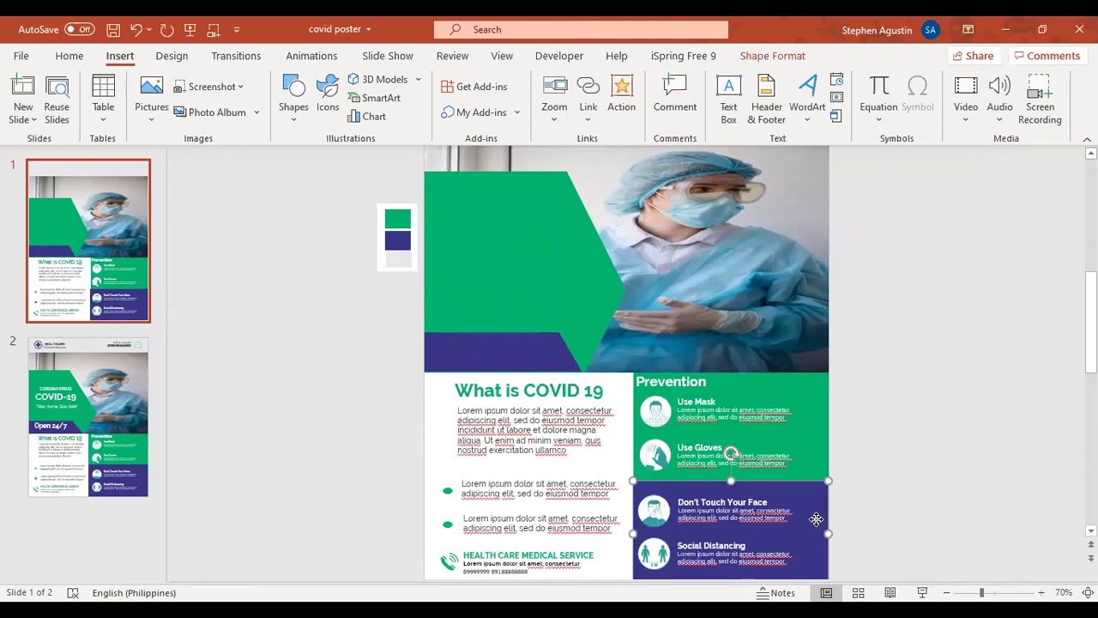
left_click(1020, 482)
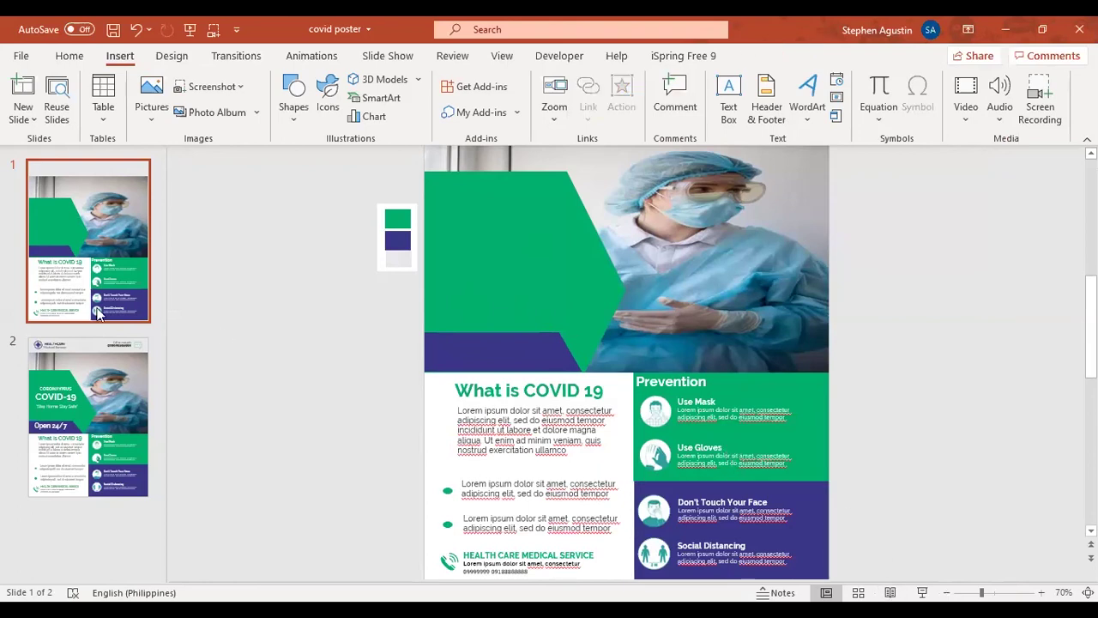
left_click(145, 418)
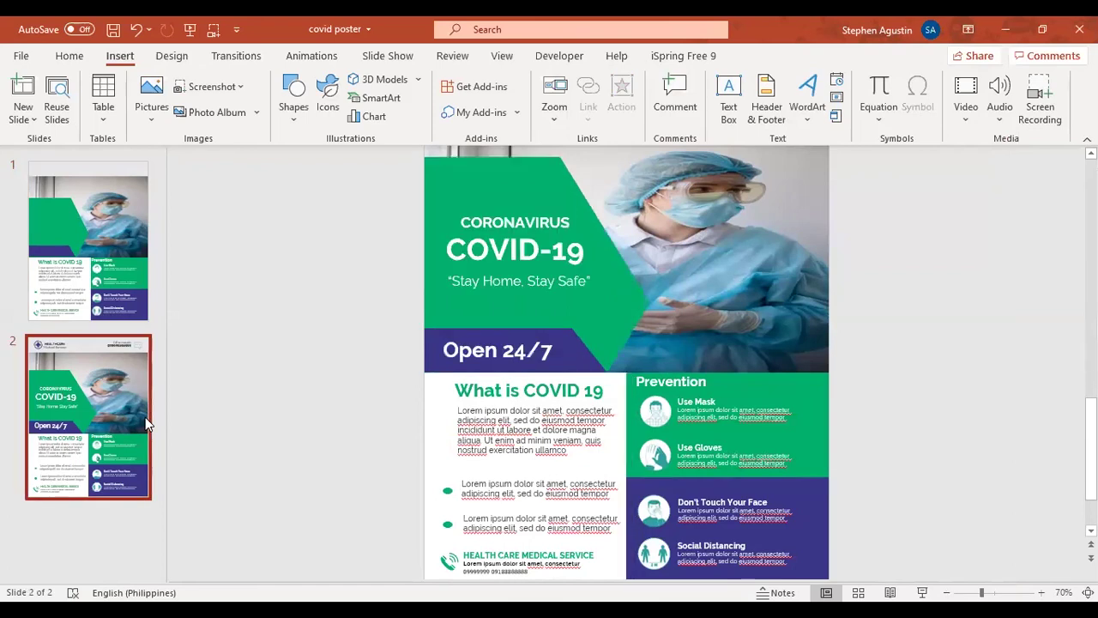
- On slide 2, copy the CORONAVIRUS COVID-19 title, Stay Home, Stay Safe tagline and Open 24/7 boxes
left_click(493, 356)
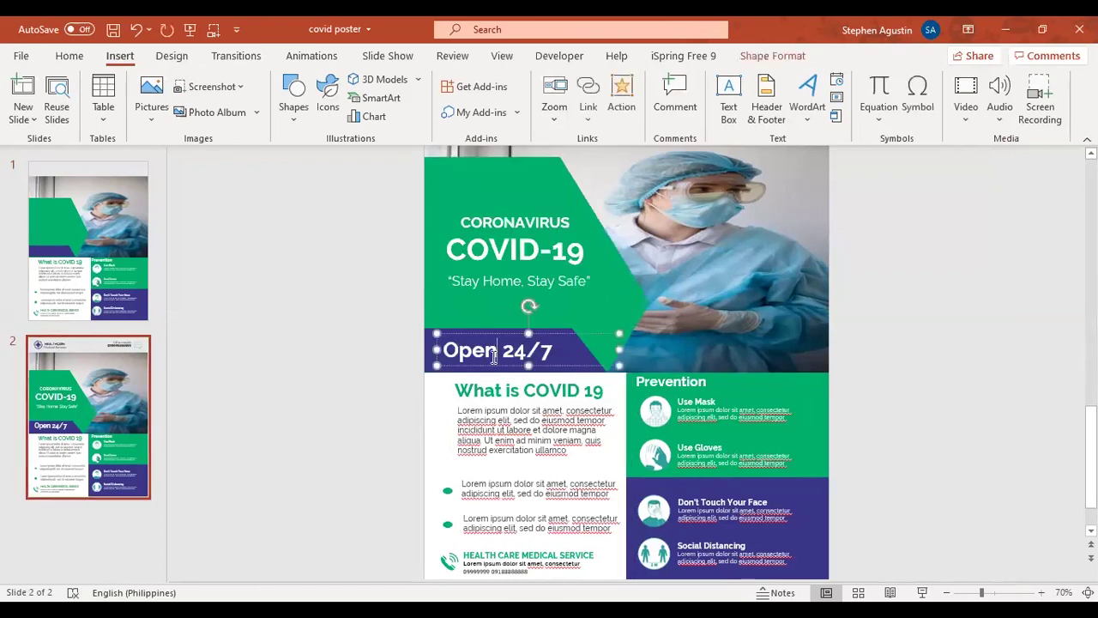
left_click(459, 281)
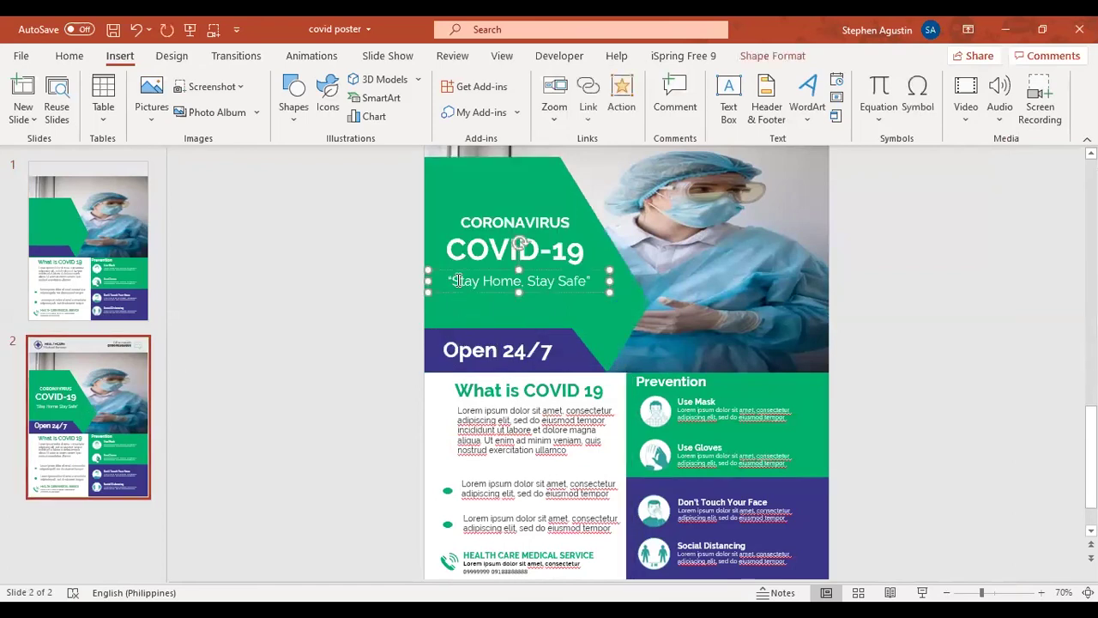
left_click(491, 343, "shift")
left_click(482, 232, "shift")
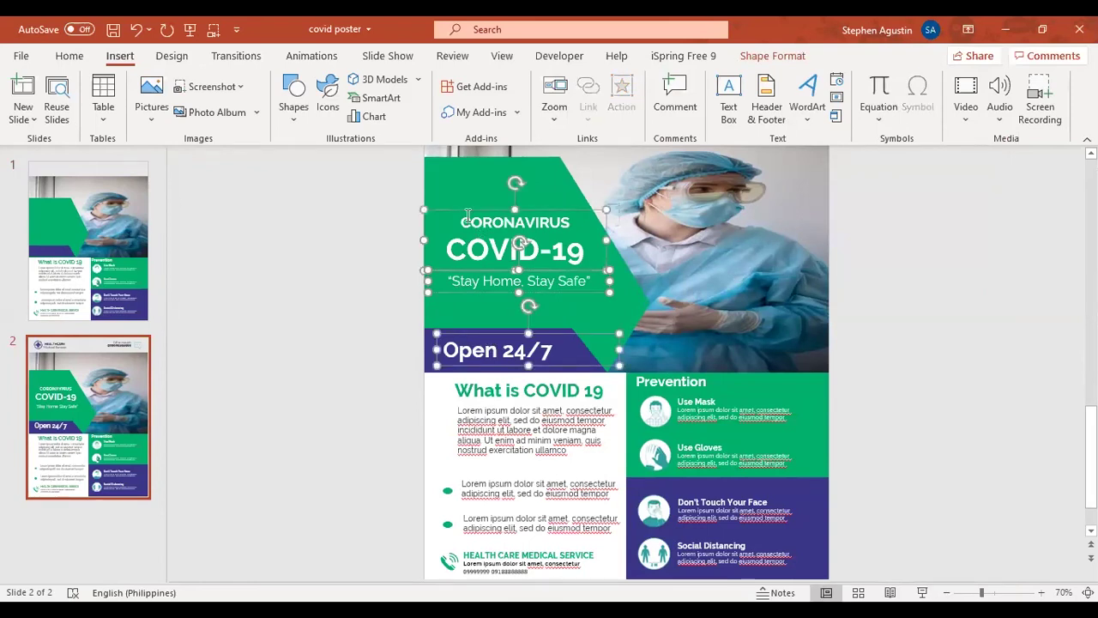
right_click(511, 240)
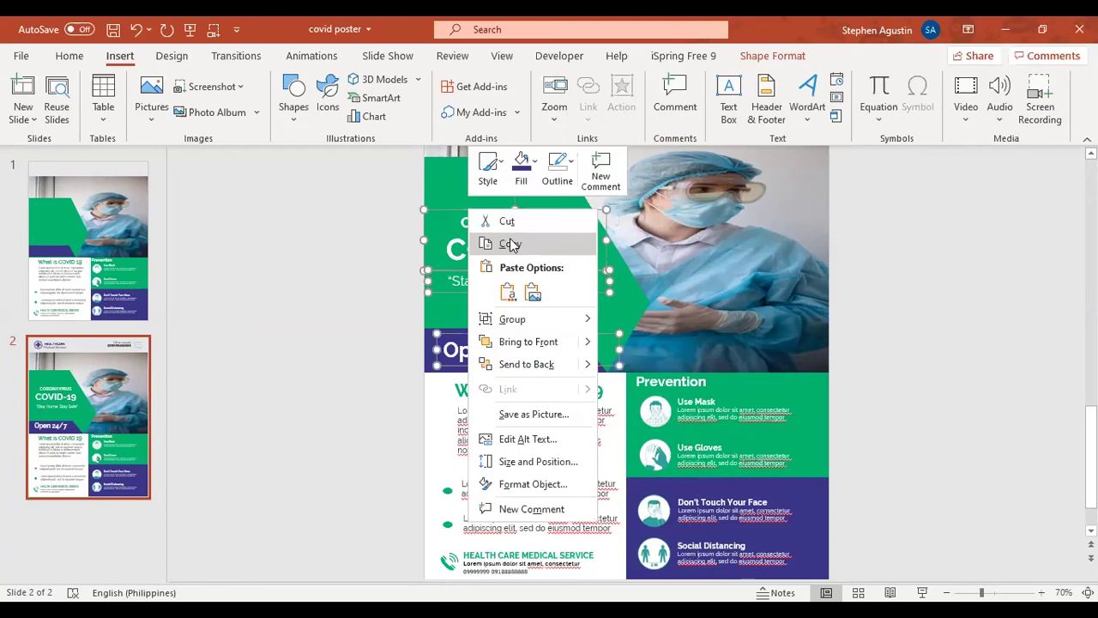
left_click(509, 244)
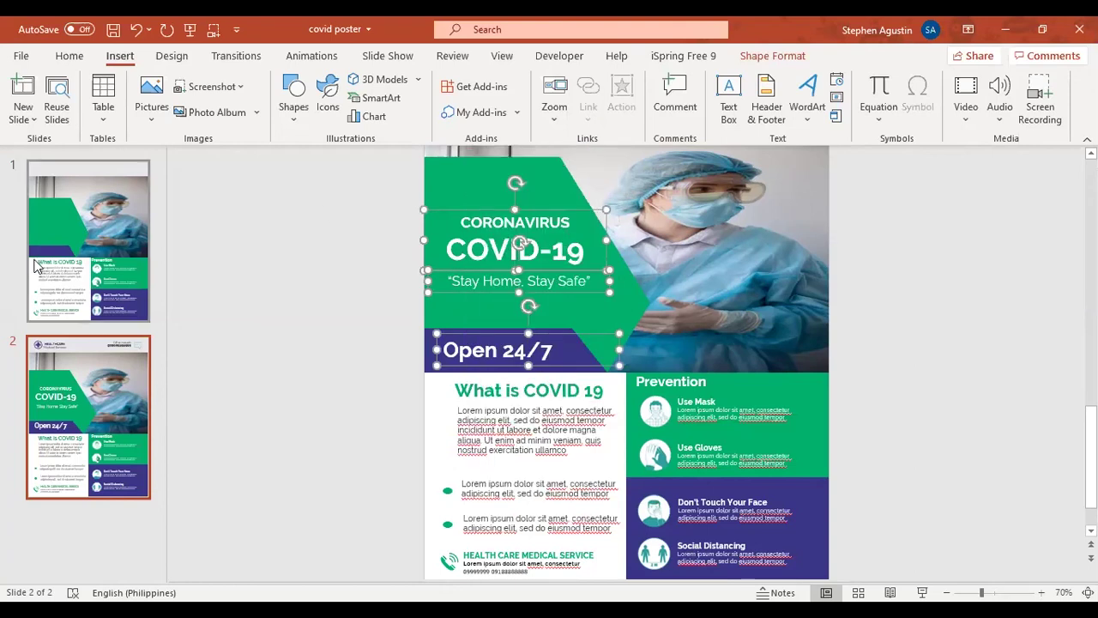
- Paste the three title text boxes onto slide 1 and zoom out to check them
left_click(37, 257)
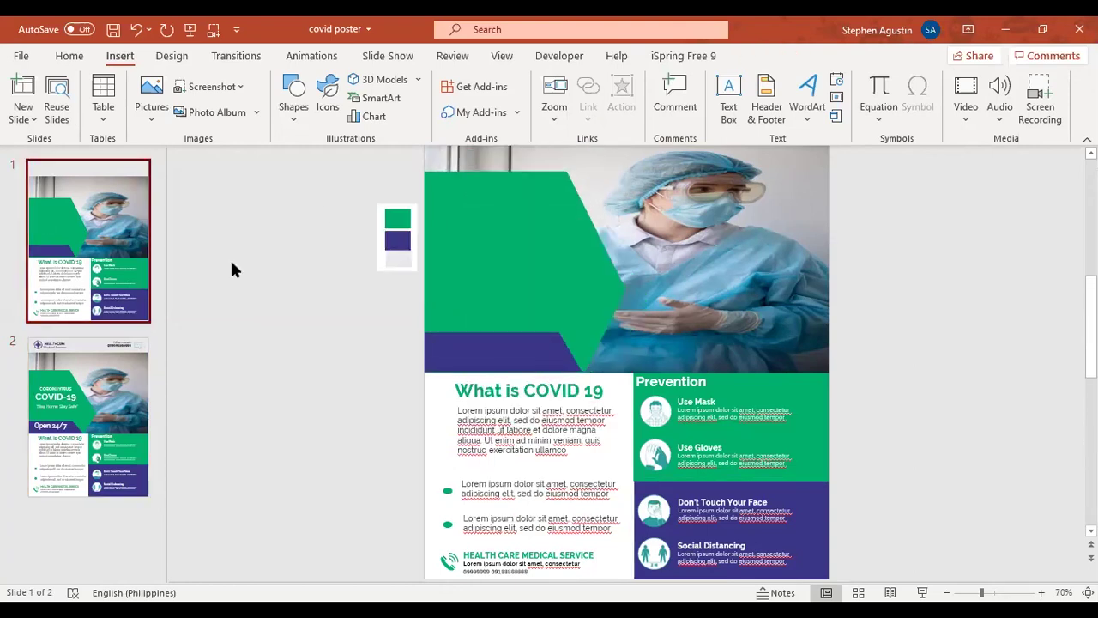
key("ctrl+v")
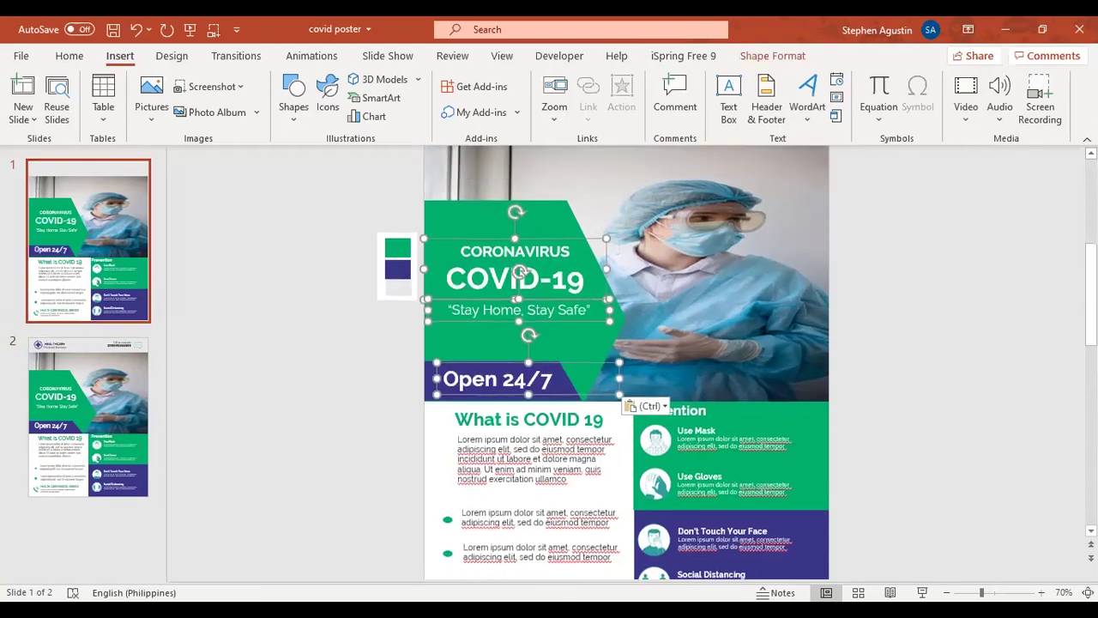
left_click(947, 592)
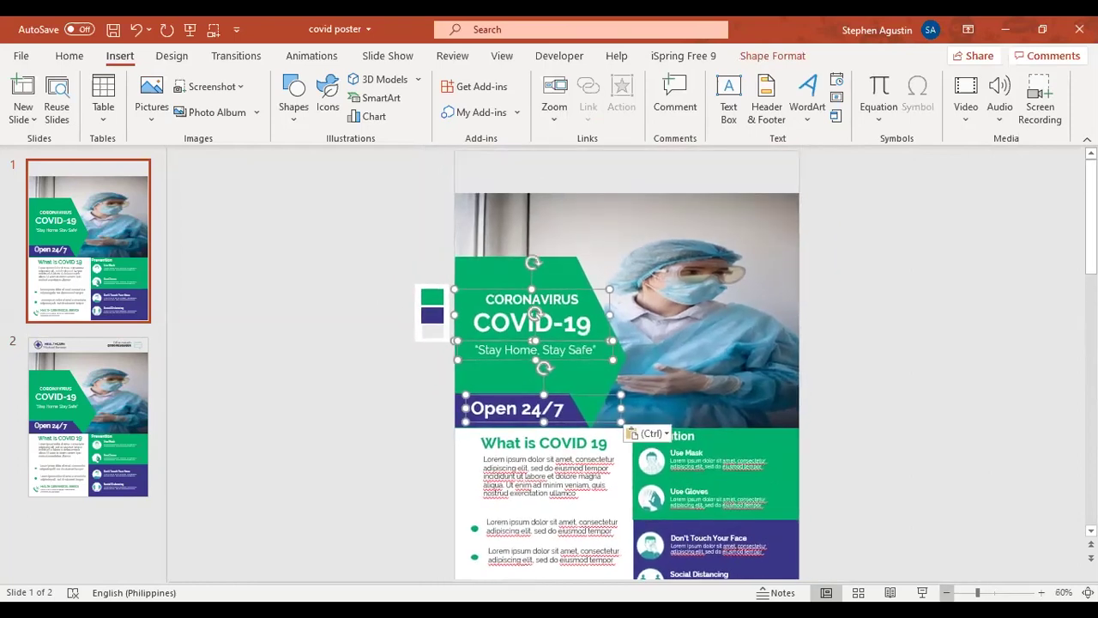
left_click(127, 416)
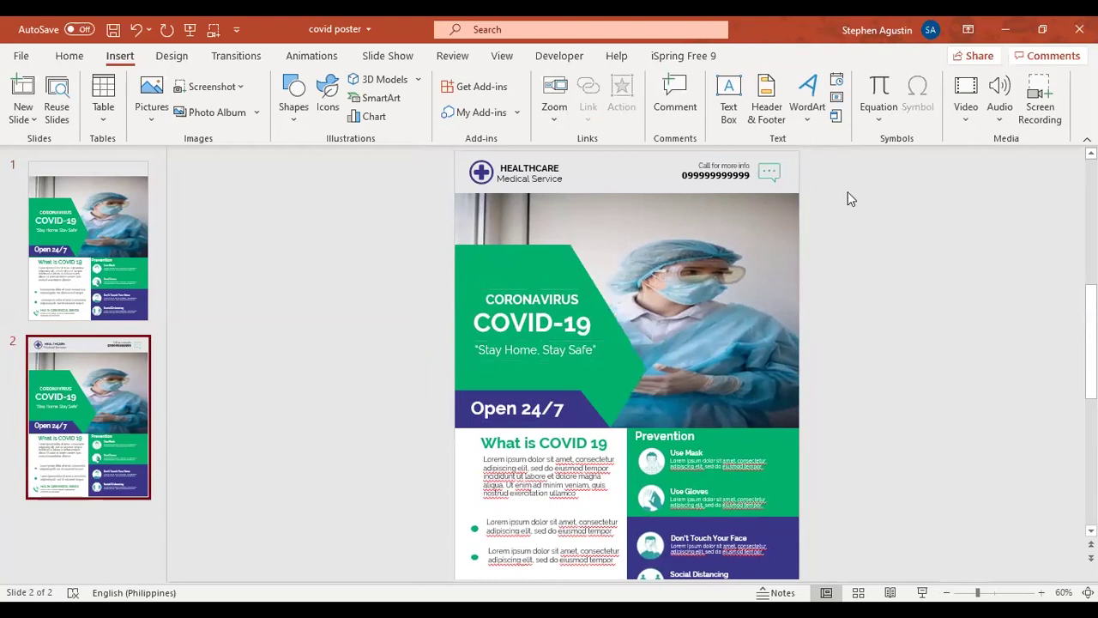
- Copy the Call for more info text and chat icon from slide 2 onto slide 1
left_click_drag(847, 194, 648, 141)
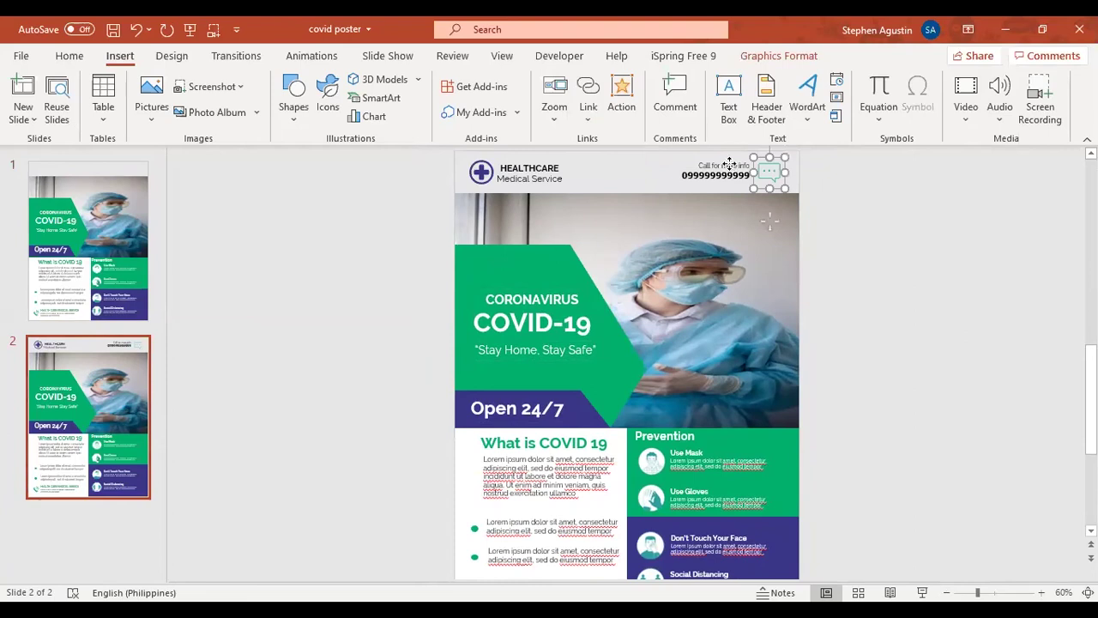
left_click(729, 164, "shift")
right_click(713, 157)
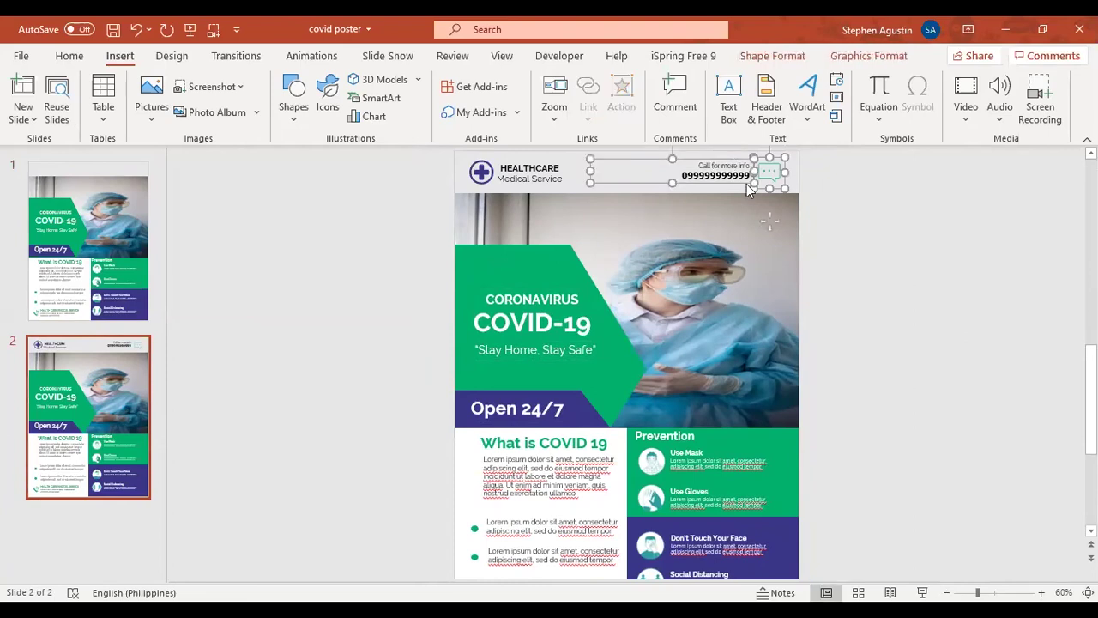
left_click(755, 193)
left_click(50, 163)
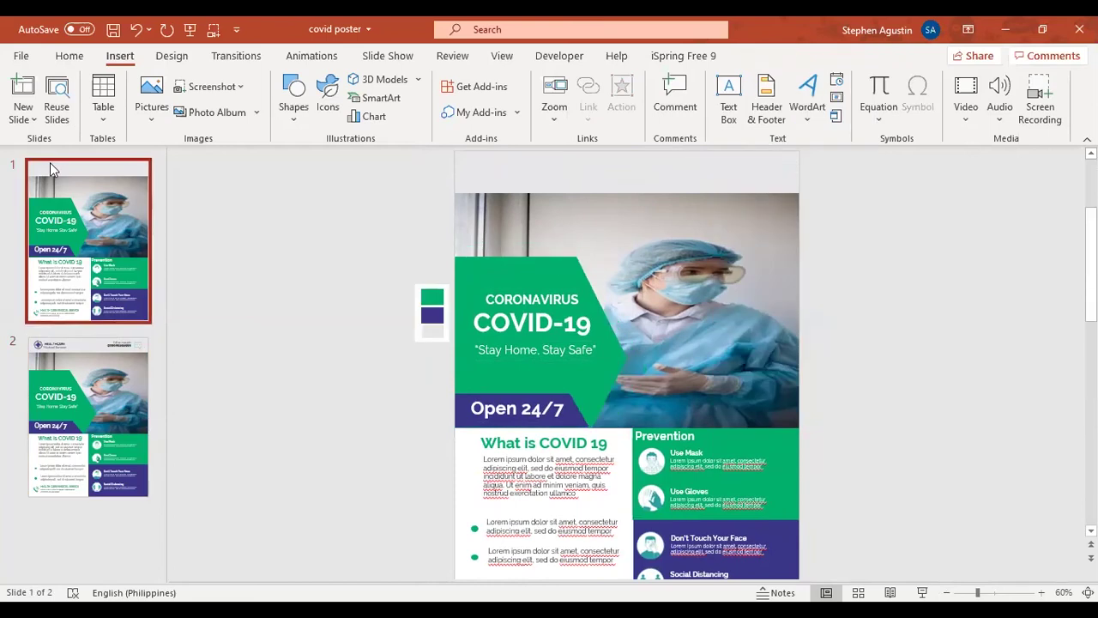
right_click(235, 232)
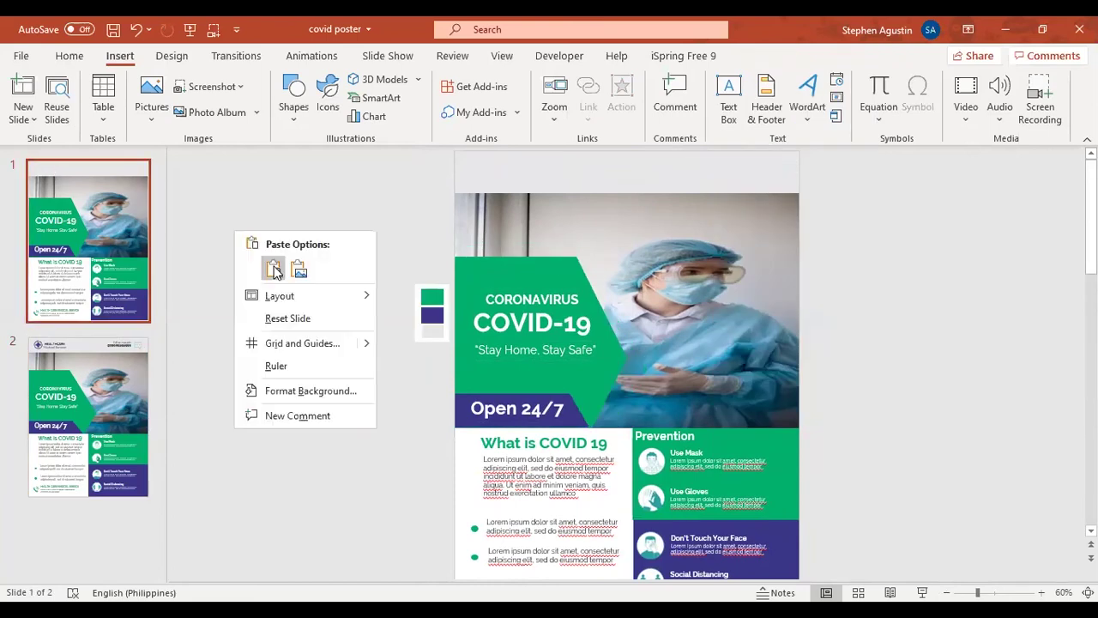
left_click(274, 270)
left_click(105, 326)
- Paste the HEALTHCARE Medical Service logo group onto slide 1 with Keep Source Formatting
left_click(104, 395)
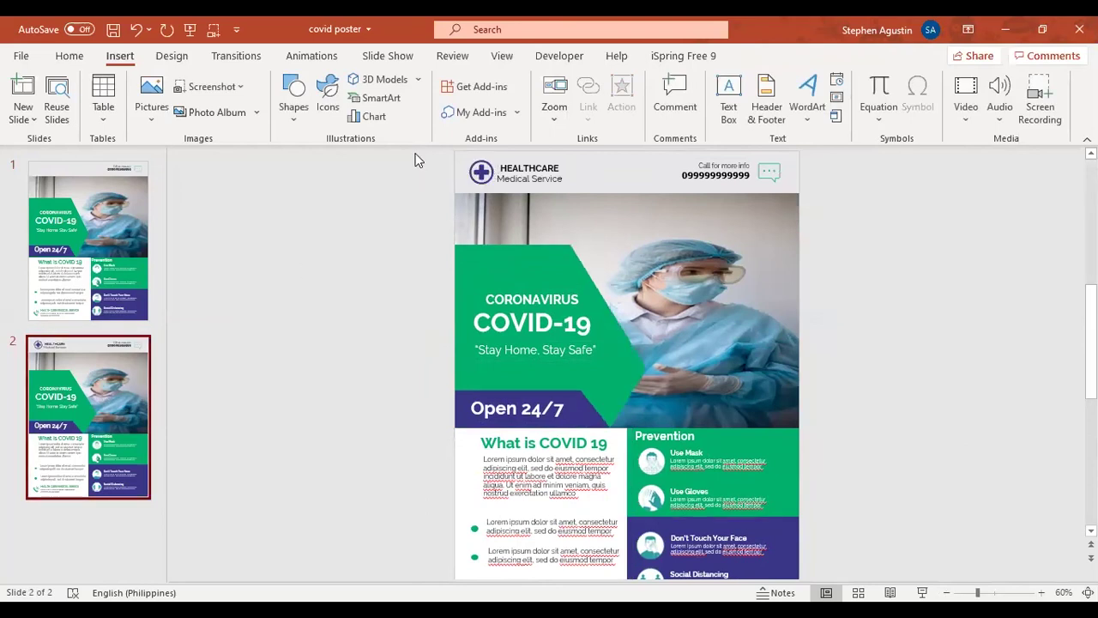
left_click_drag(413, 153, 657, 189)
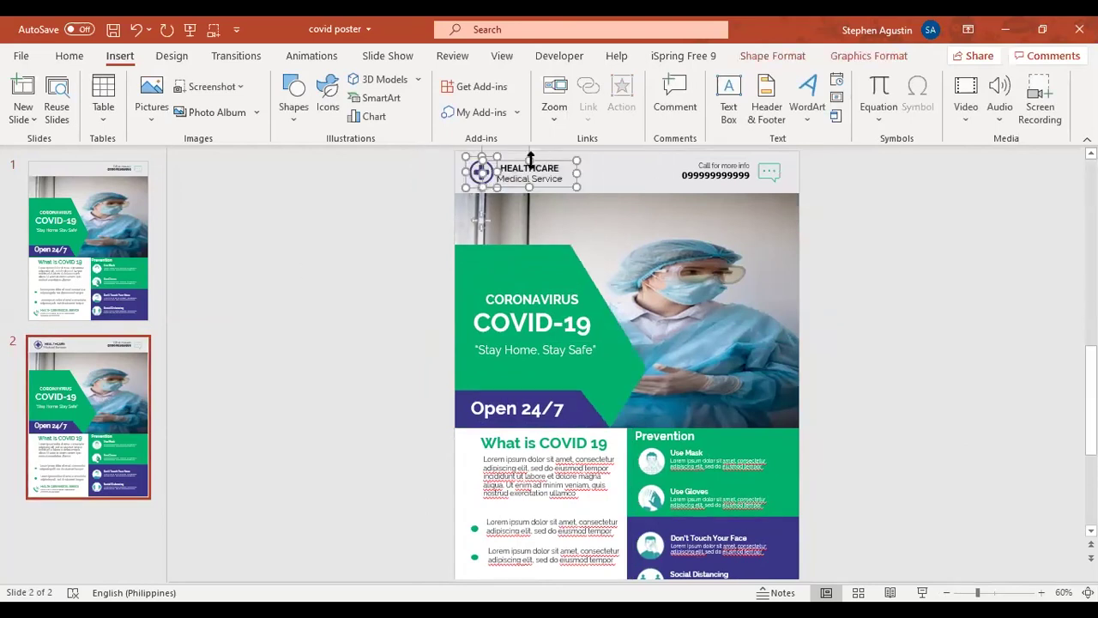
left_click(80, 210)
right_click(258, 187)
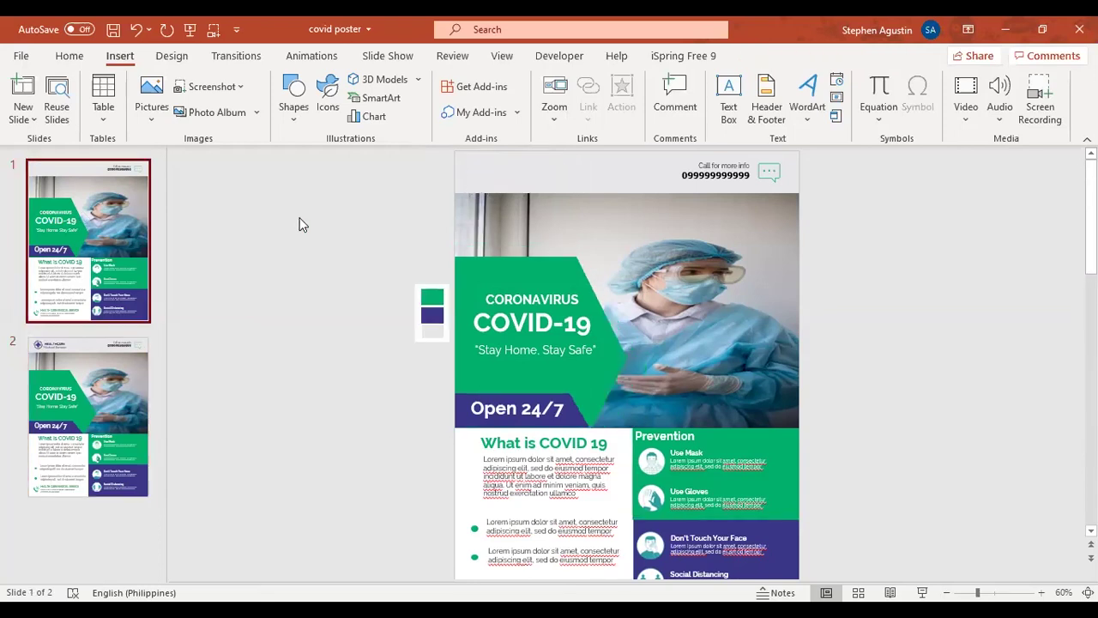
left_click(300, 224)
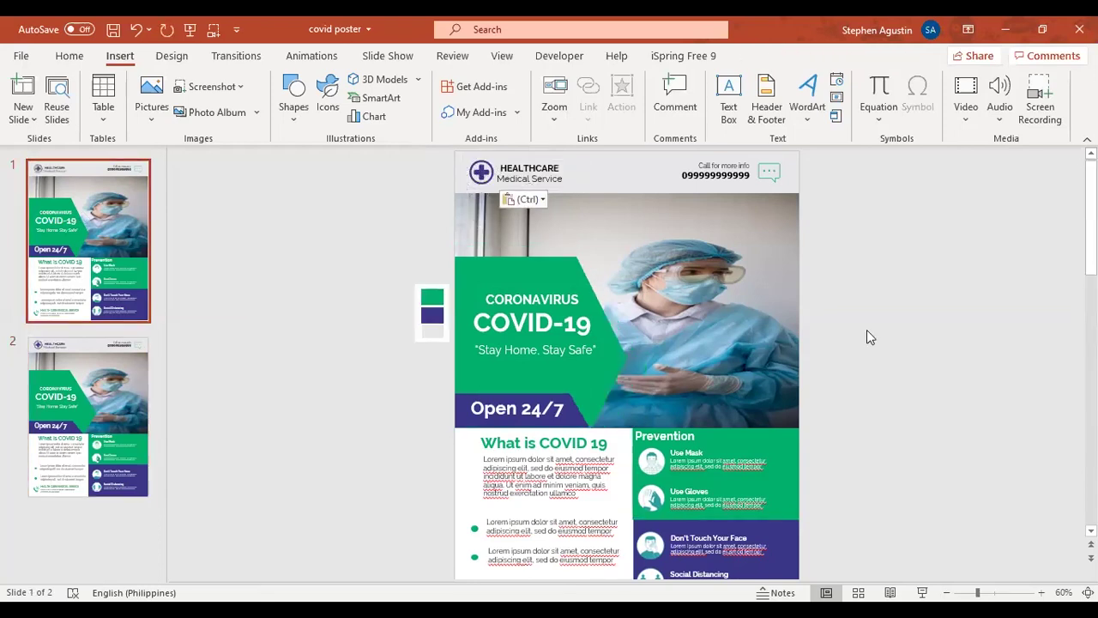
left_click(923, 592)
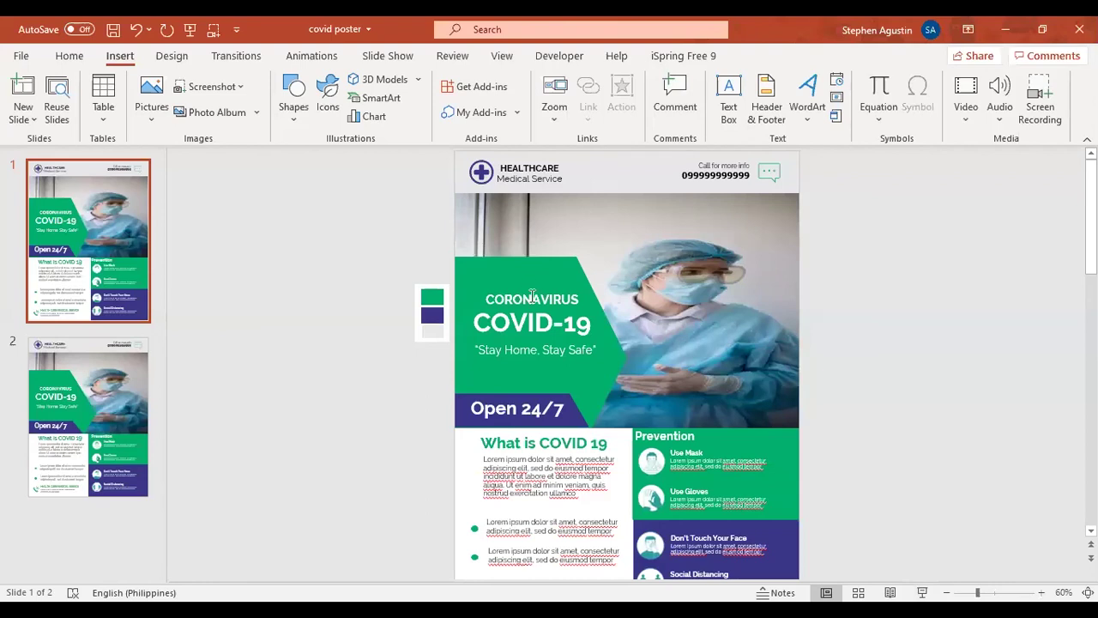
left_click(532, 296)
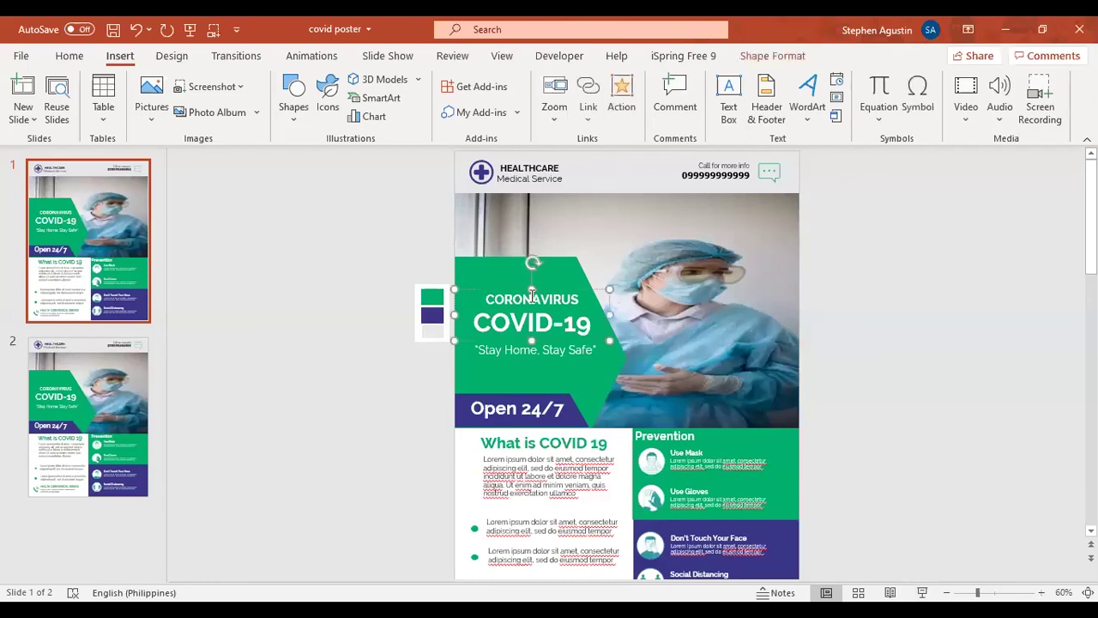
left_click(308, 255)
left_click_drag(296, 246, 734, 476)
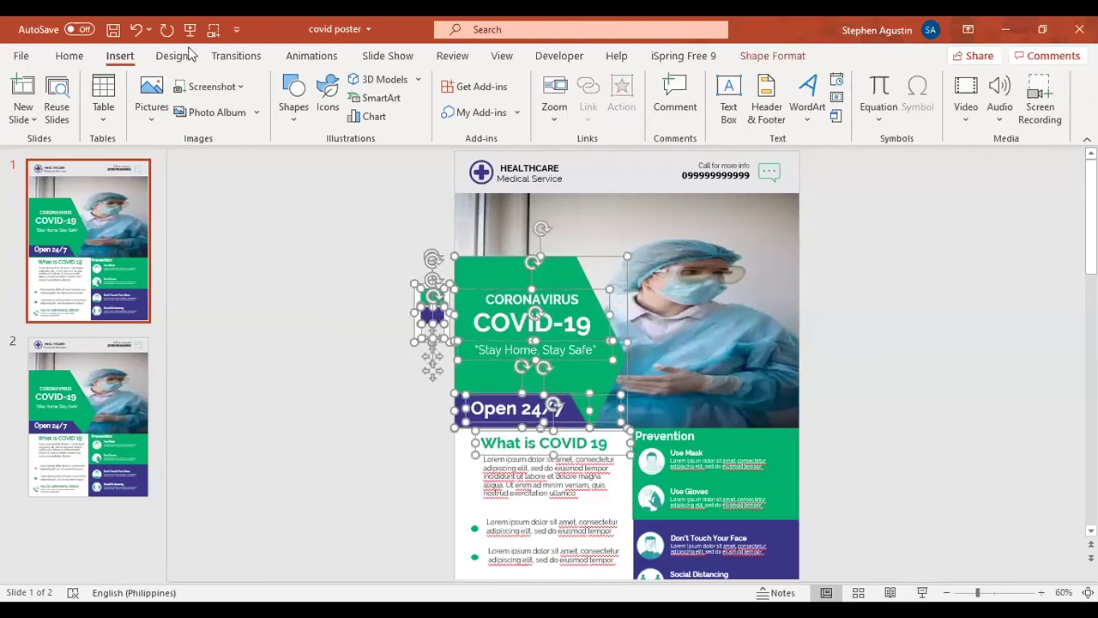
scroll(190, 54, "down", 10)
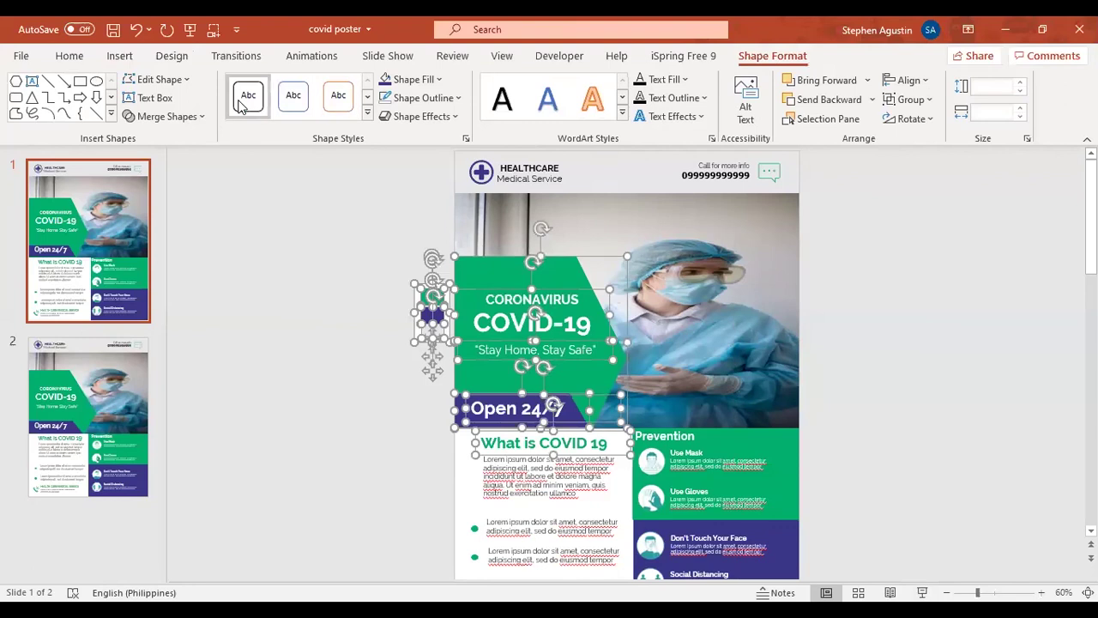
left_click(188, 118)
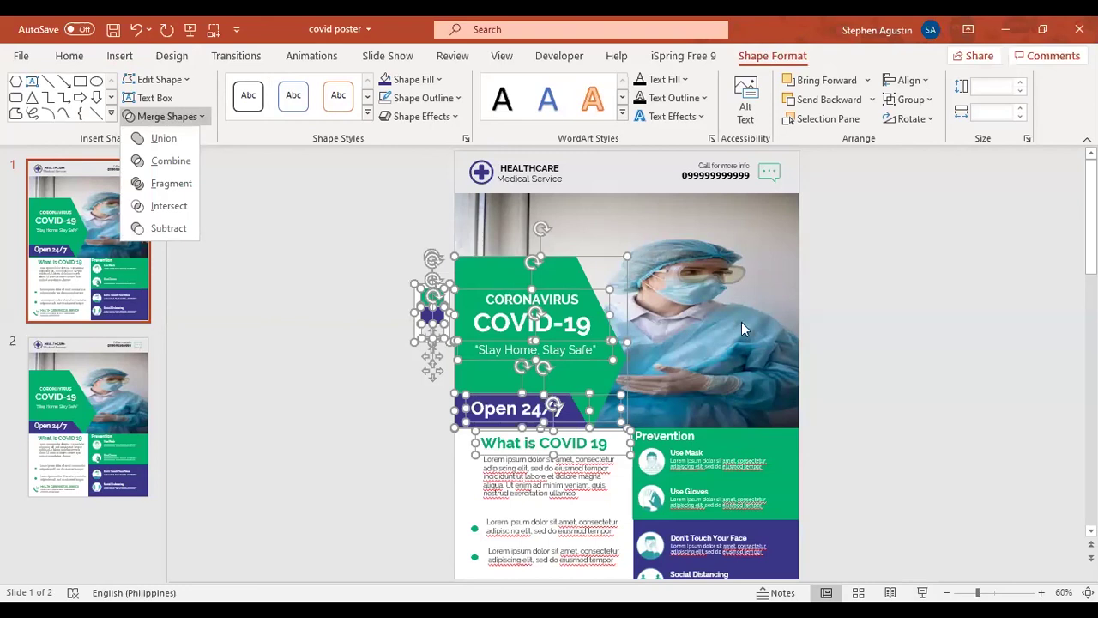
left_click(1009, 314)
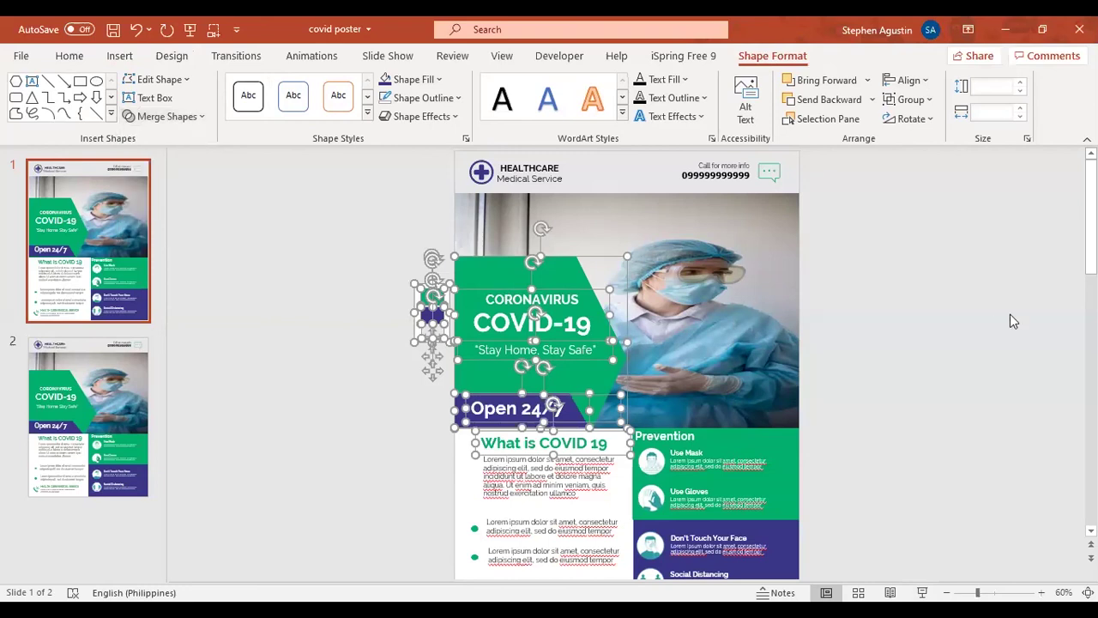
left_click(1009, 315)
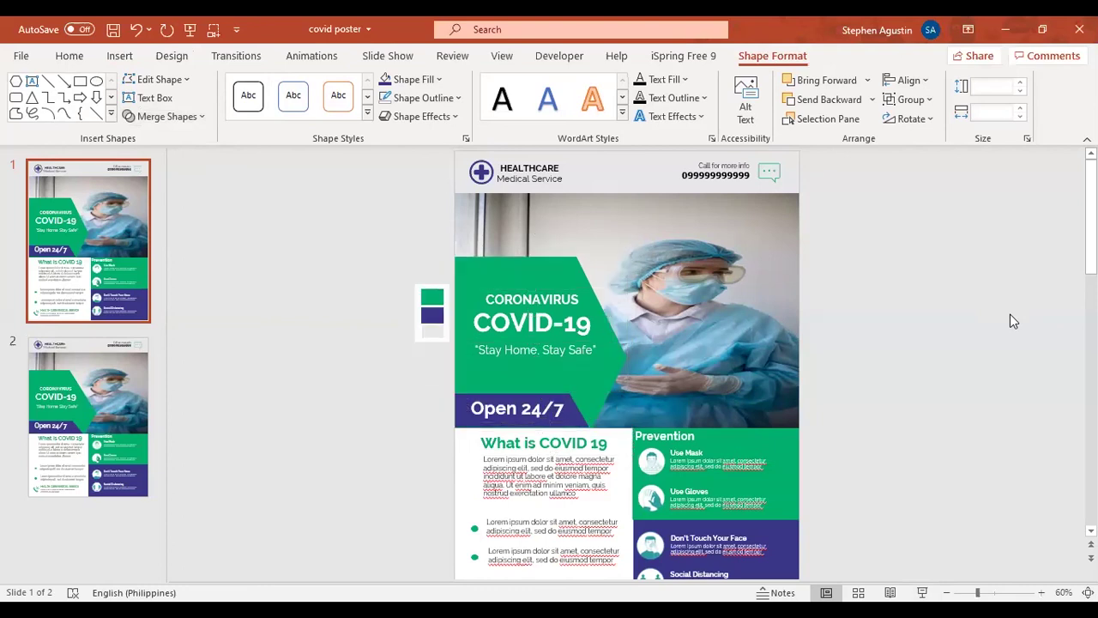